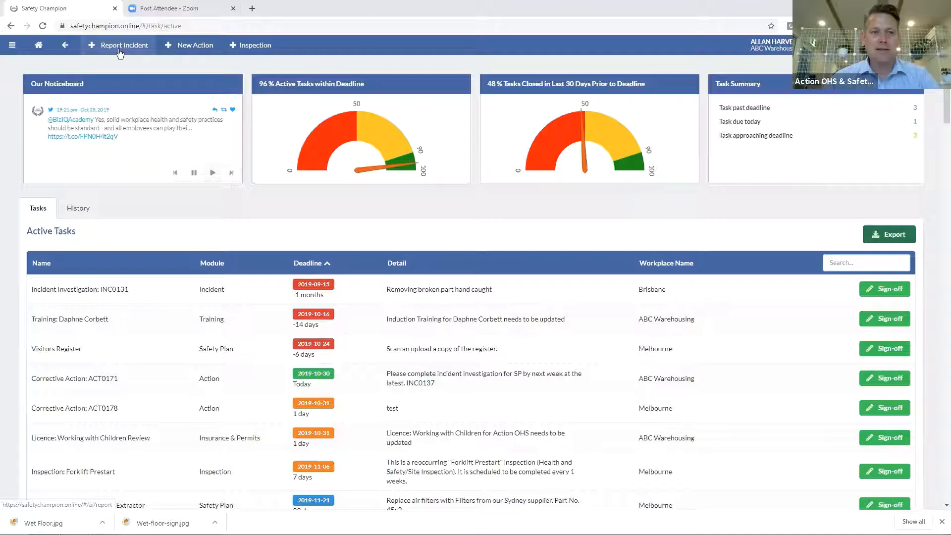
Open the Incident module from the menu to list incidents INC0125 to INC0139
click(119, 52)
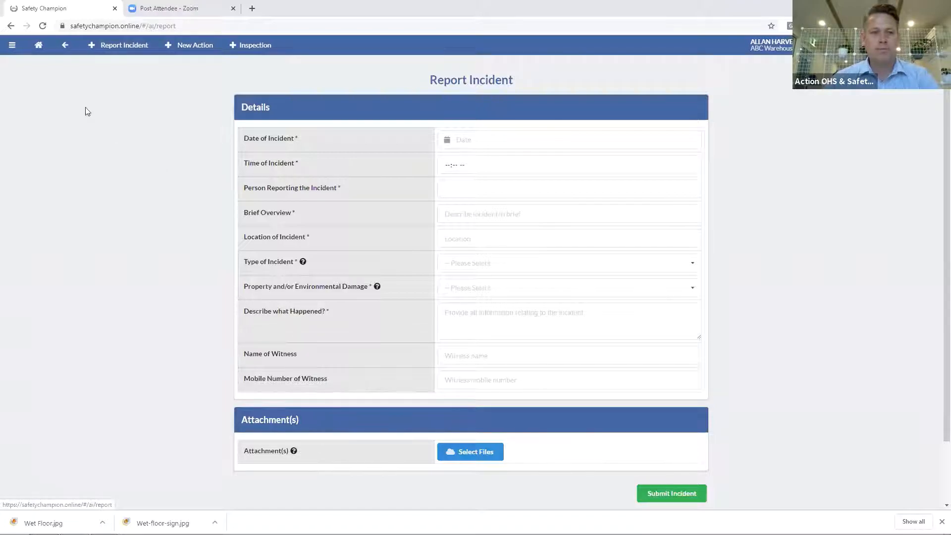
click(36, 50)
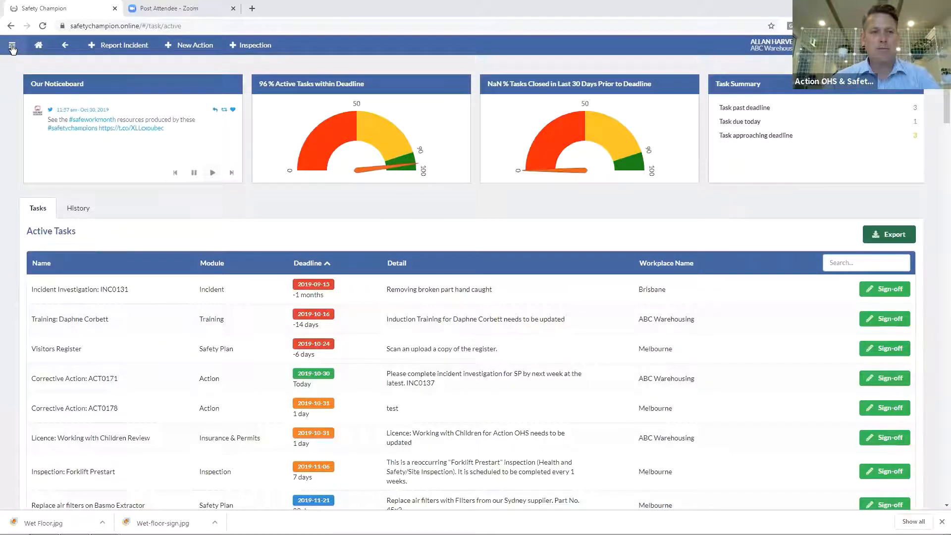
click(12, 48)
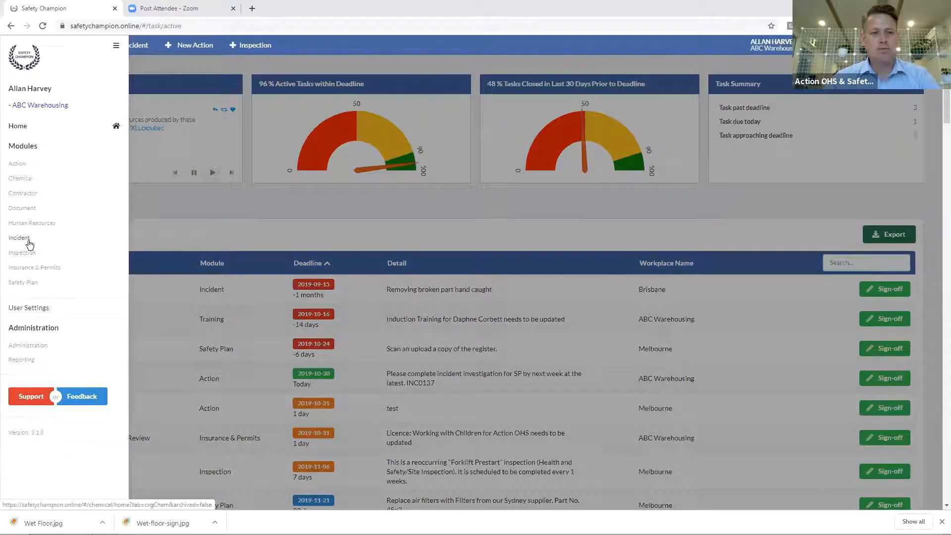
click(28, 241)
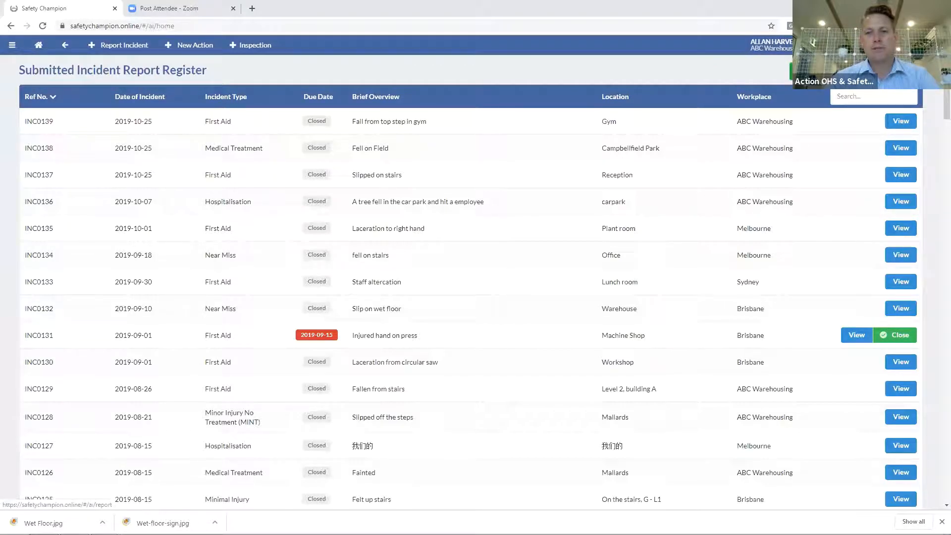
Briefly view the Report Incident form, then return to the incident register
click(124, 45)
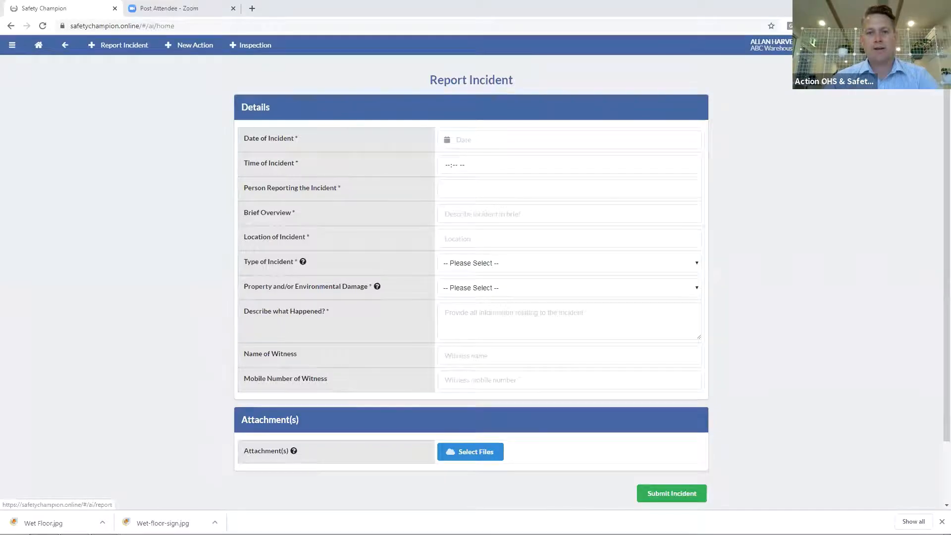
click(65, 45)
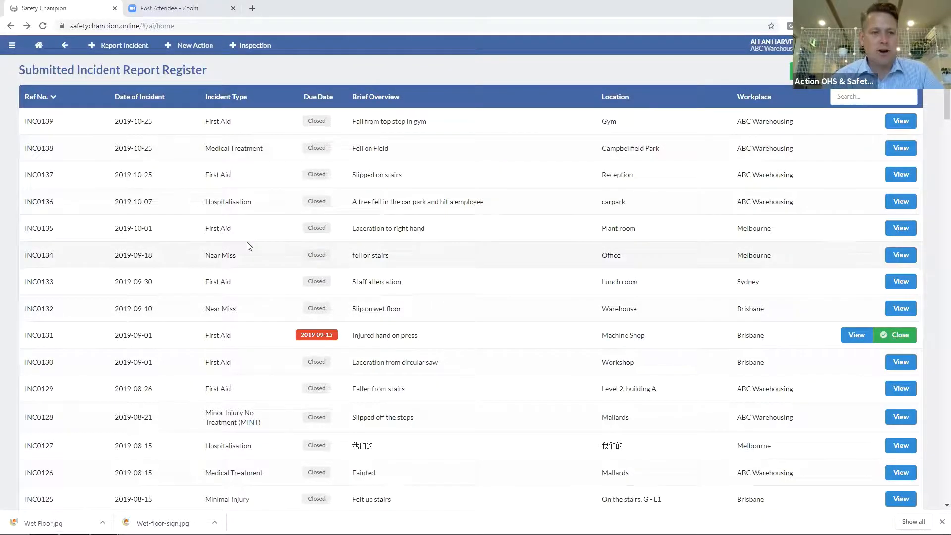
scroll(245, 246, down, 12)
scroll(249, 246, up, 12)
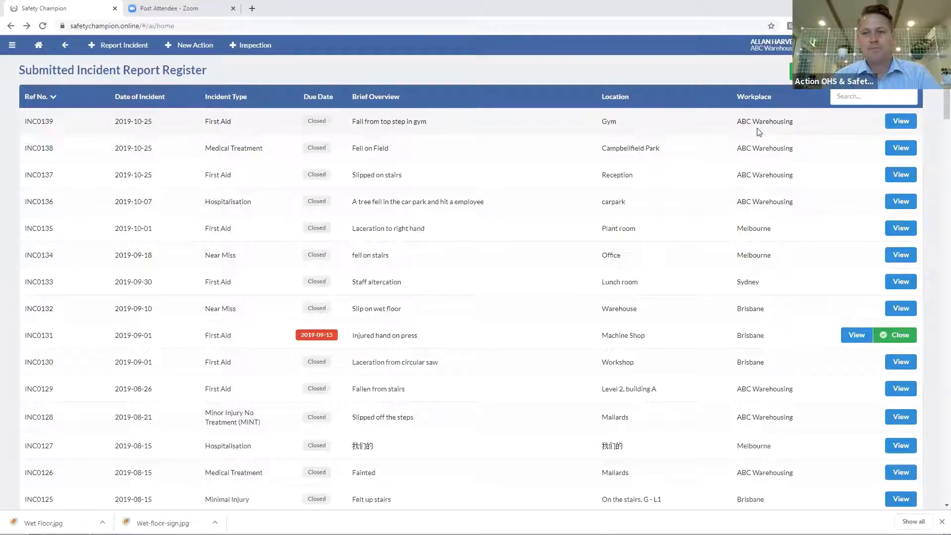
Log in as the Melbourne workplace from the user's workplace list
click(846, 45)
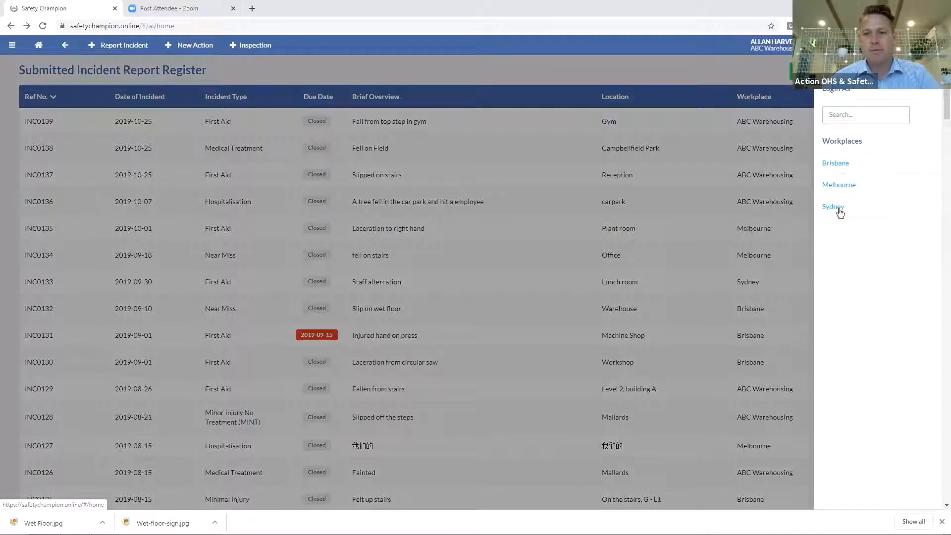
click(706, 188)
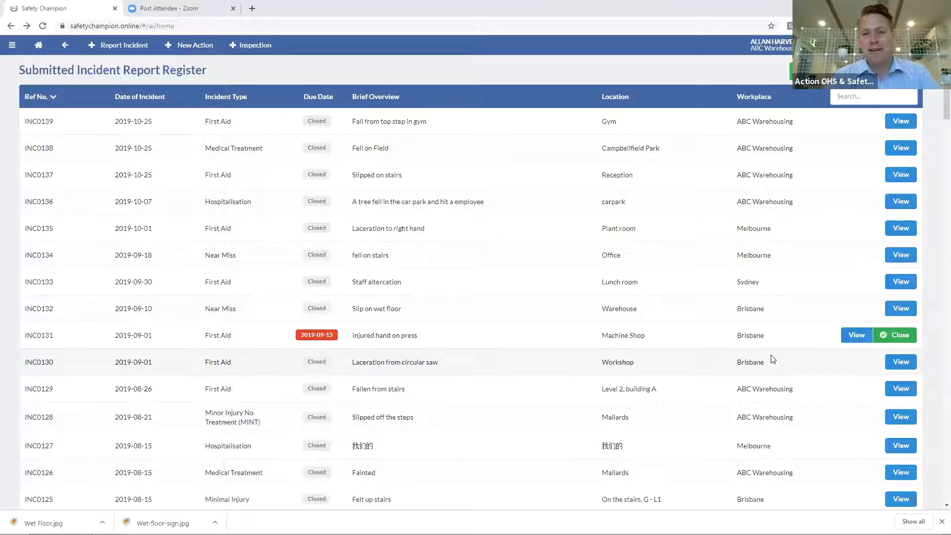
click(838, 45)
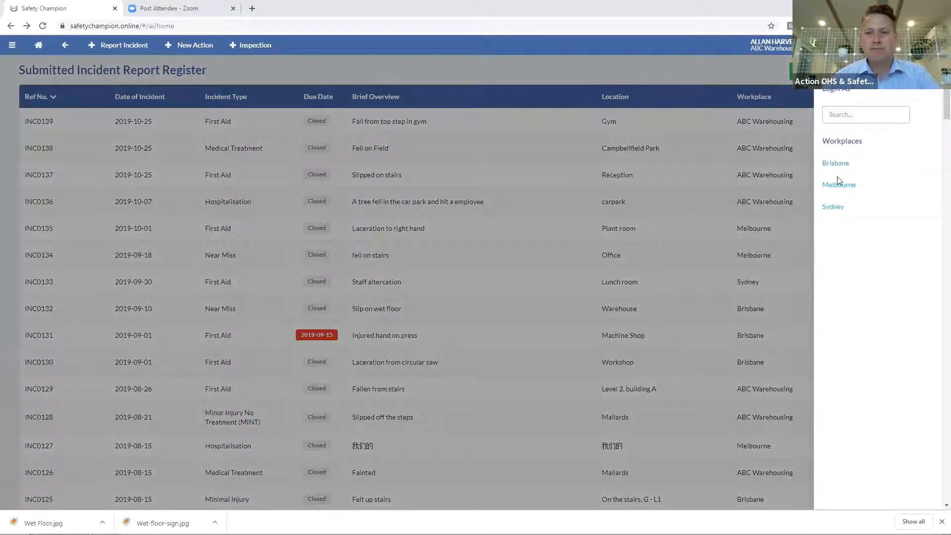
click(840, 185)
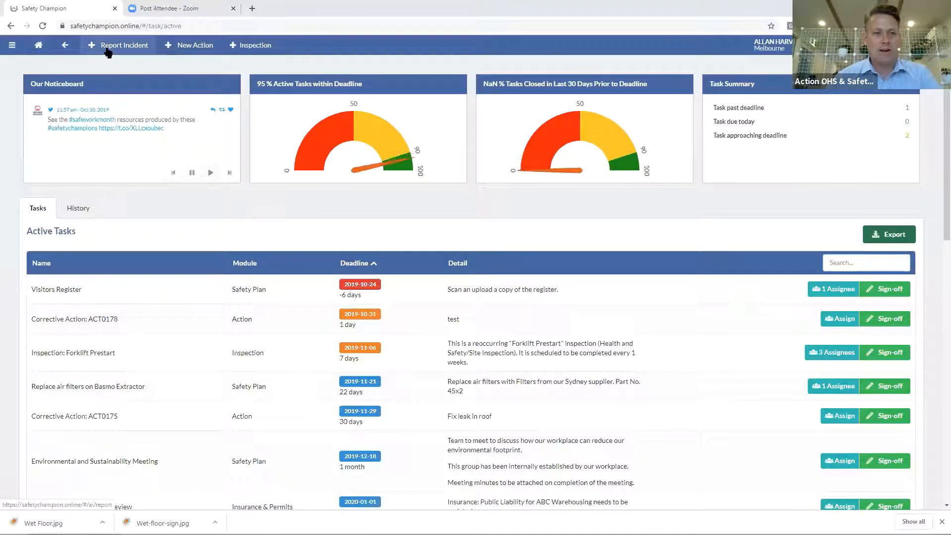
From Melbourne's incident register, start a new blank Report Incident form
click(13, 46)
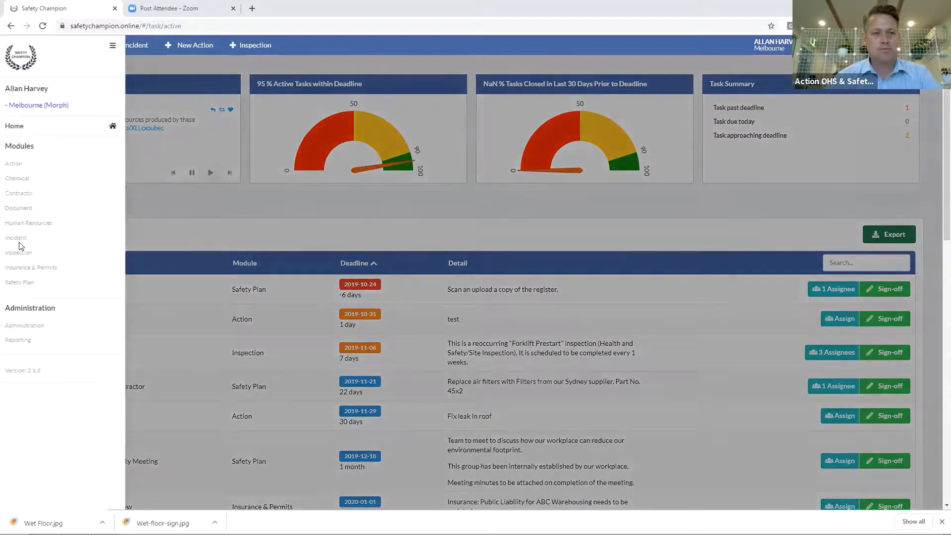
click(22, 243)
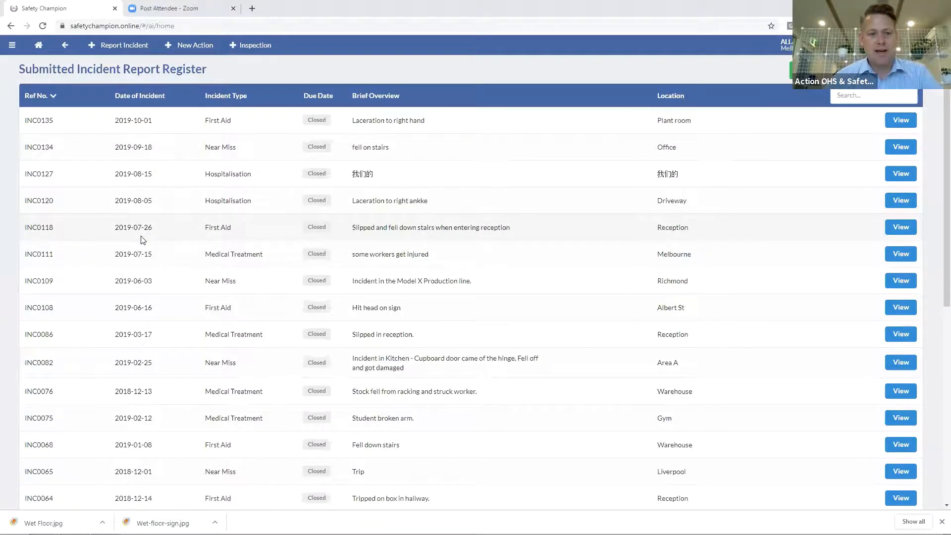
scroll(142, 241, down, 5)
scroll(144, 241, up, 5)
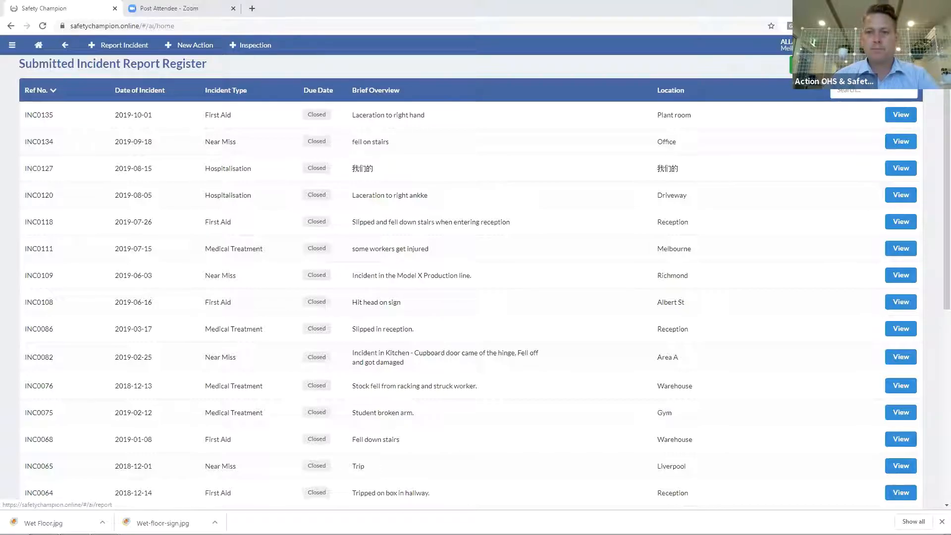
click(828, 65)
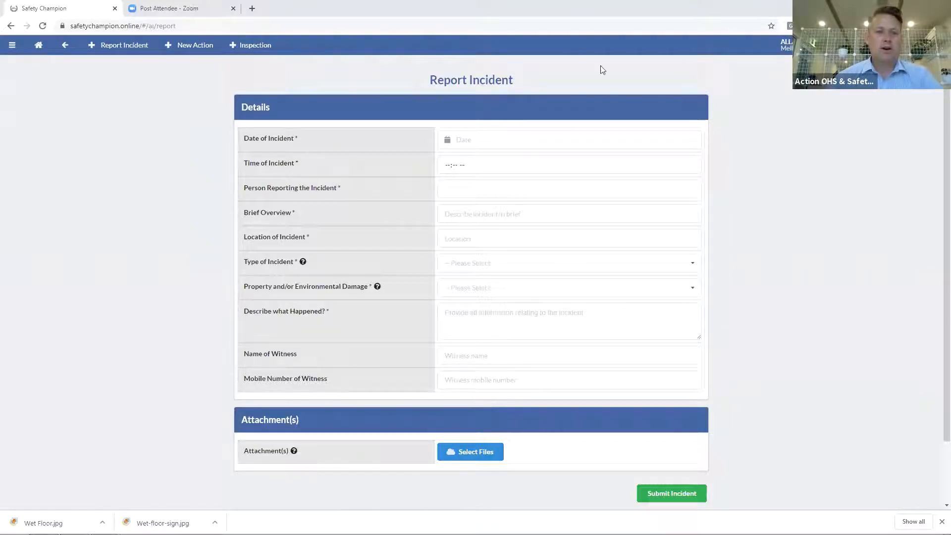
Set the incident date to 2019-10-28, time 09:00 AM, and enter the reporter's name
click(473, 138)
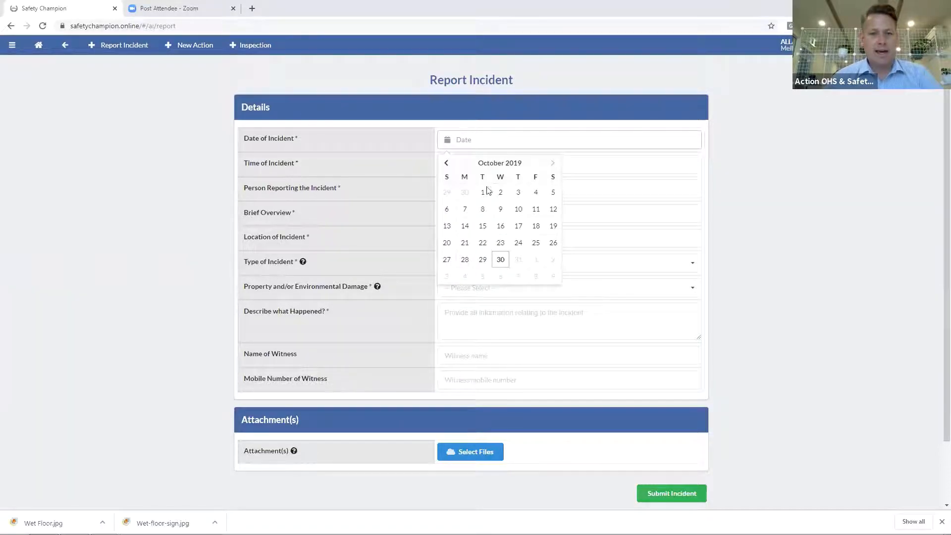
click(468, 264)
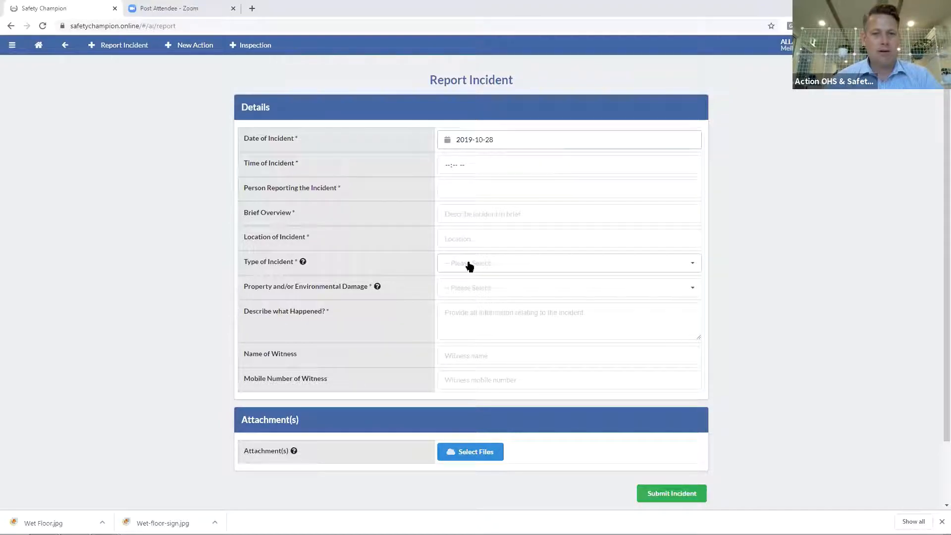
click(447, 168)
text(0900a)
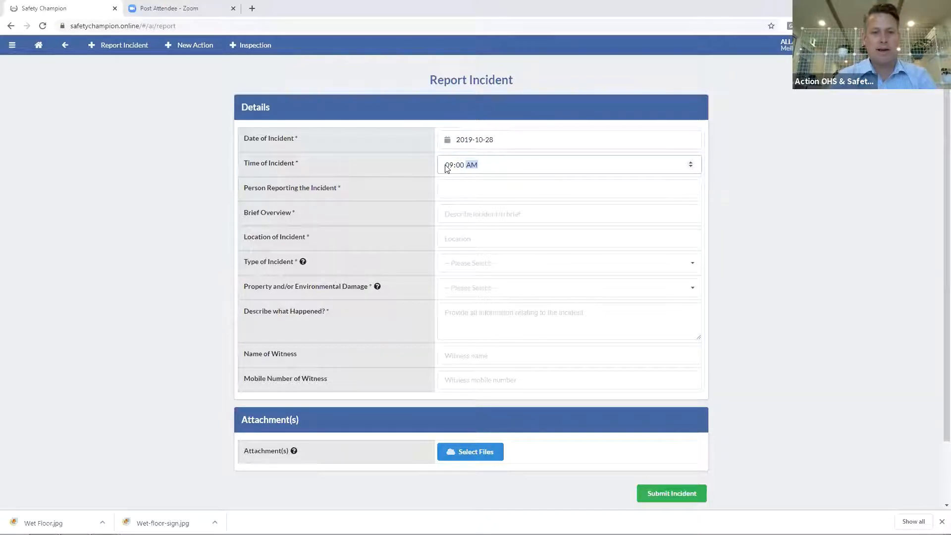
click(459, 191)
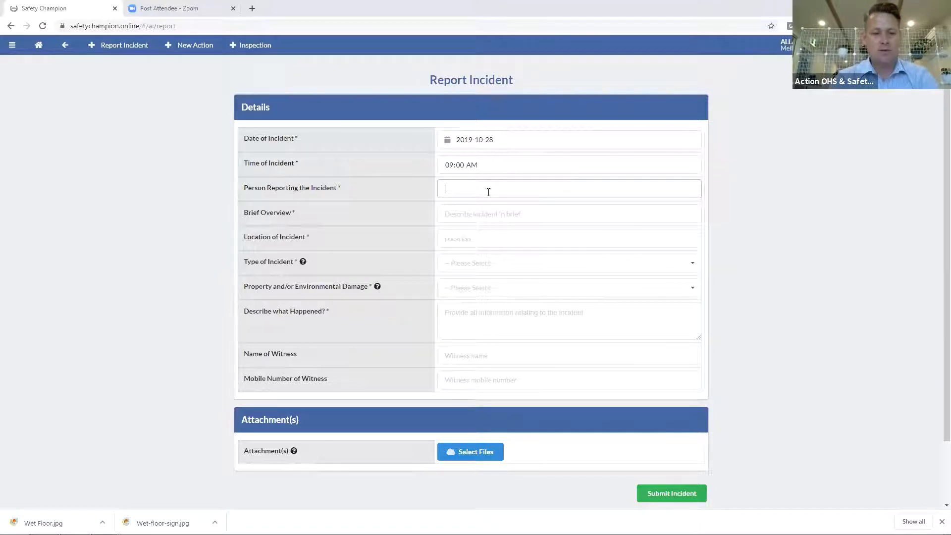
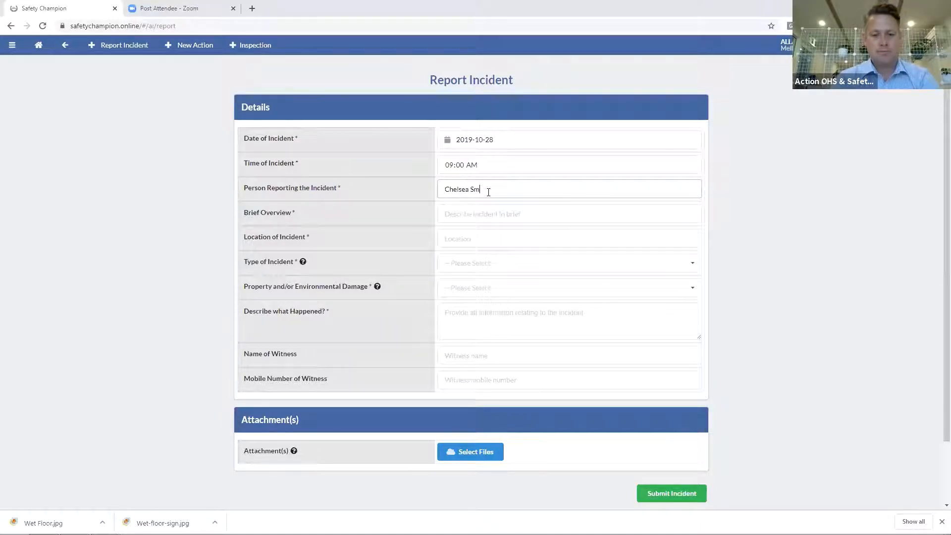
Enter overview 'Worker slipped when entering reception' and location 'Reception Front'
click(482, 214)
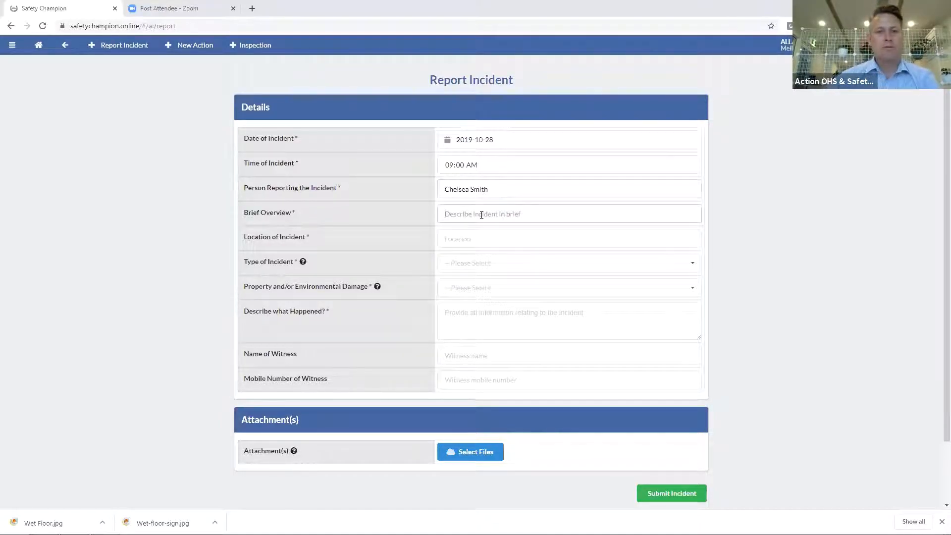
text(Worker)
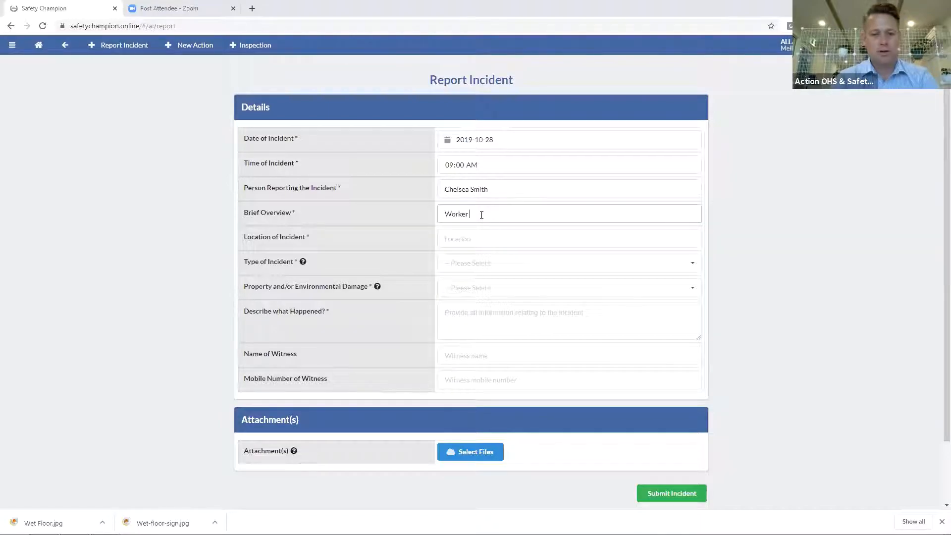
text(en )
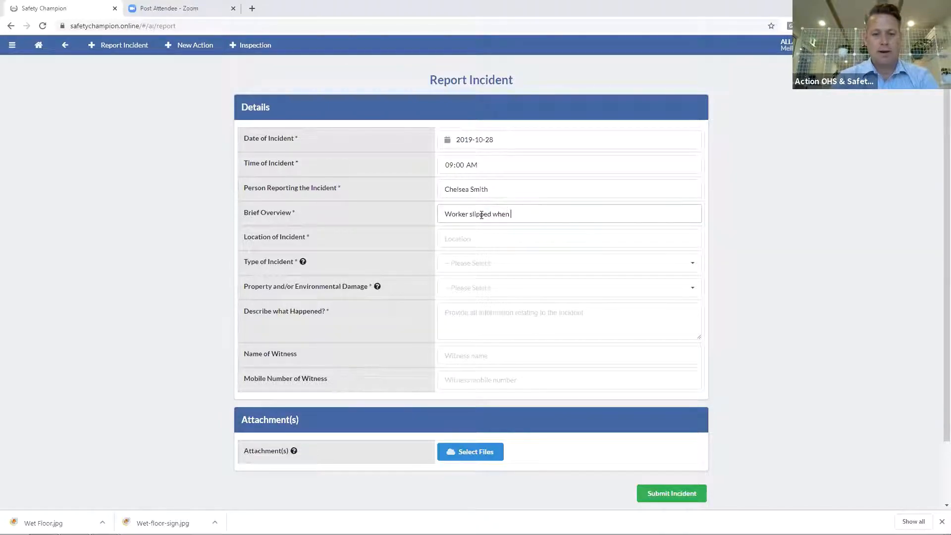
text(entering reception)
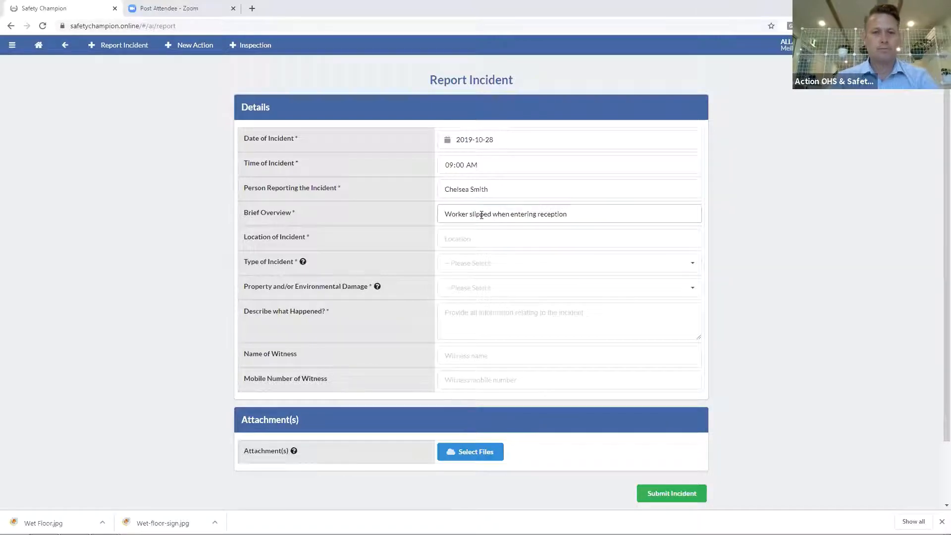
click(490, 241)
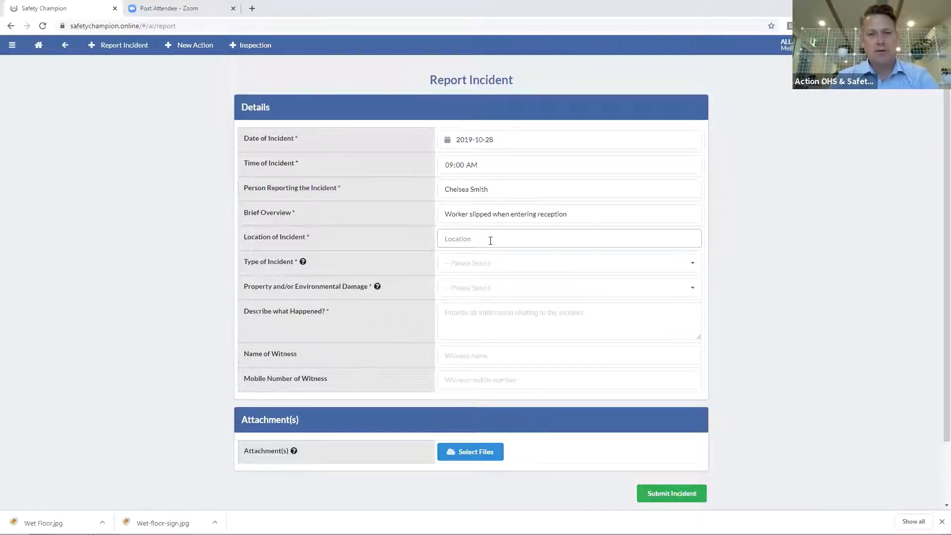
text(Recep)
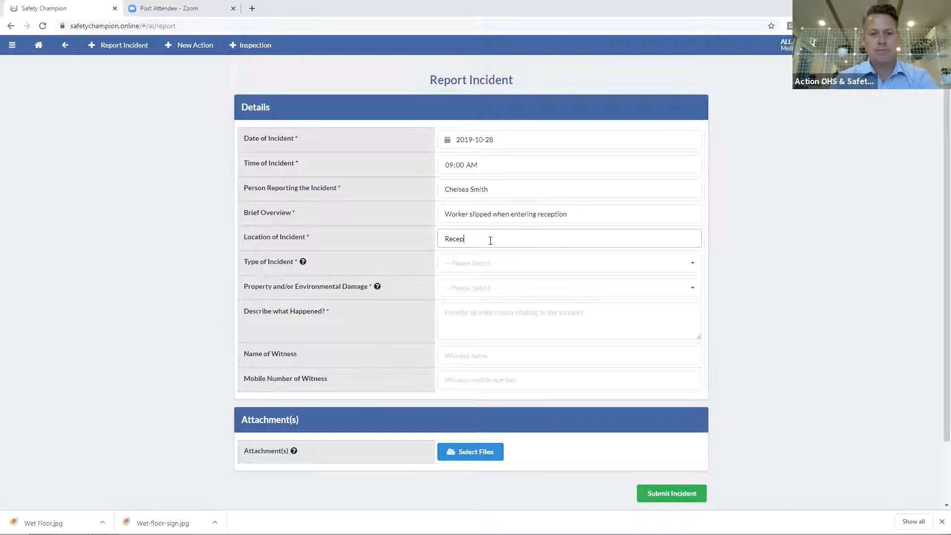
text(tion Front)
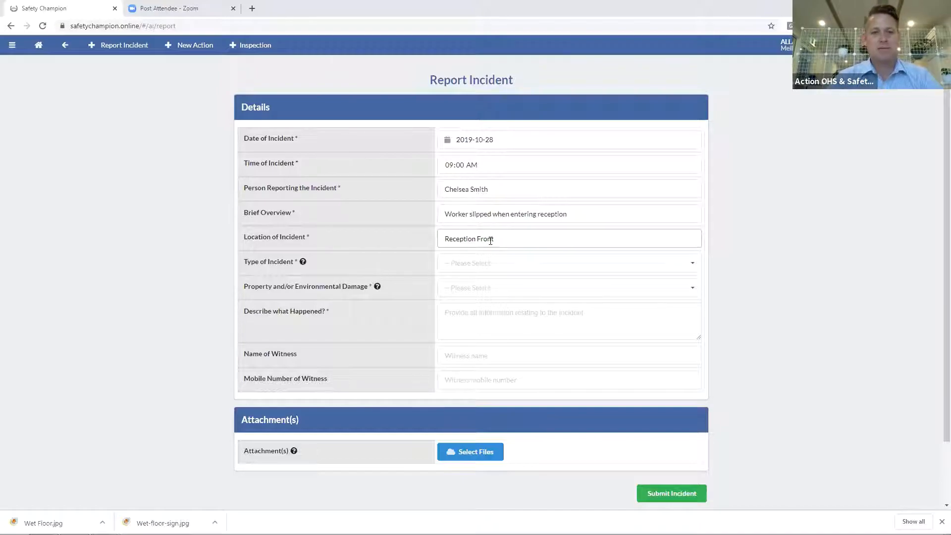
click(485, 270)
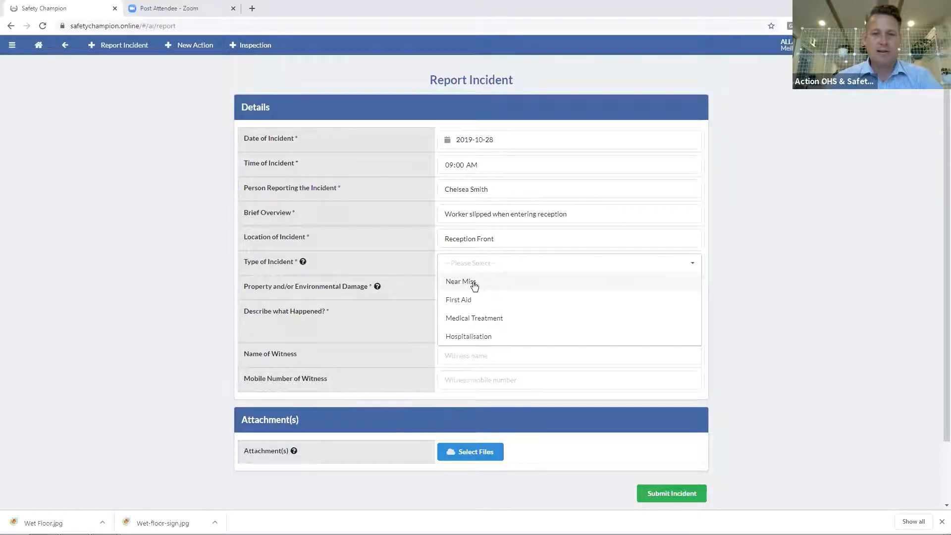
Set the incident type to First Aid and the injured person role to Worker
click(474, 286)
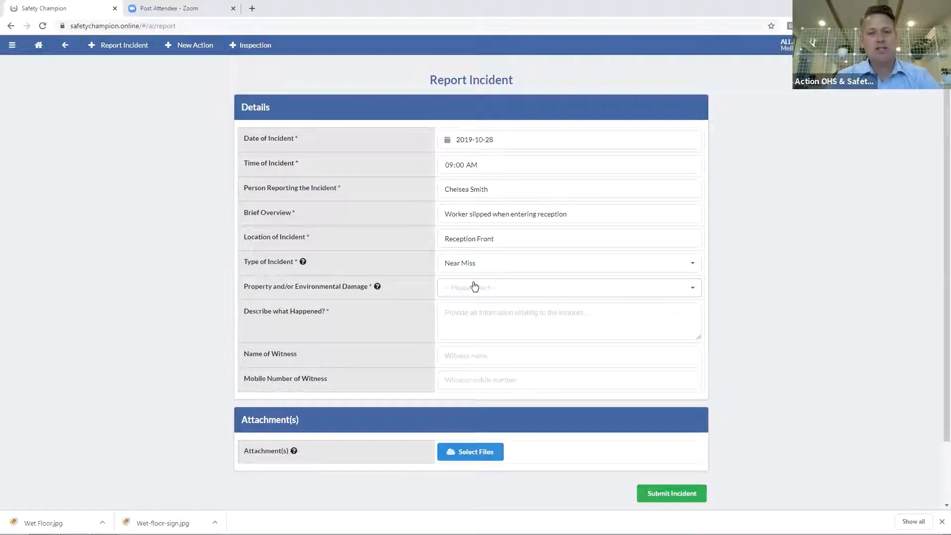
click(492, 266)
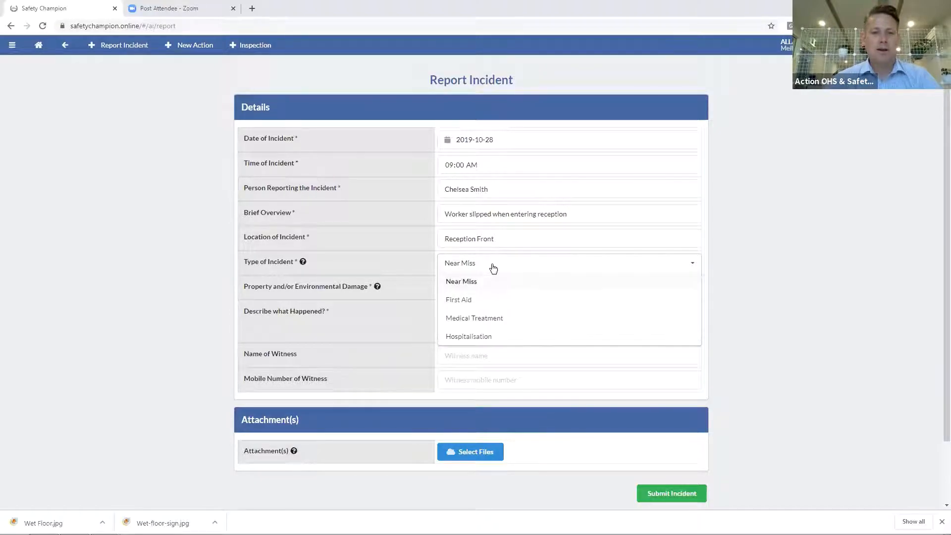
click(480, 303)
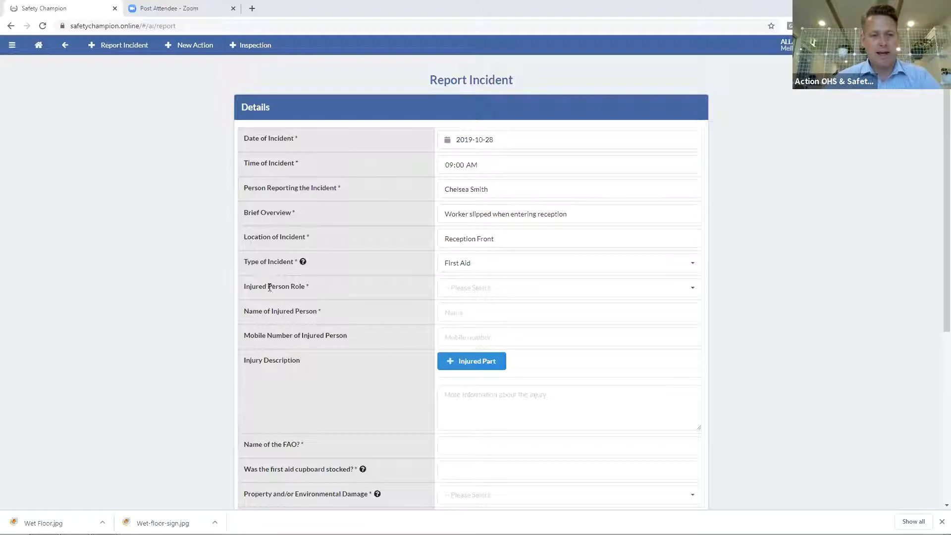
scroll(262, 431, down, 1)
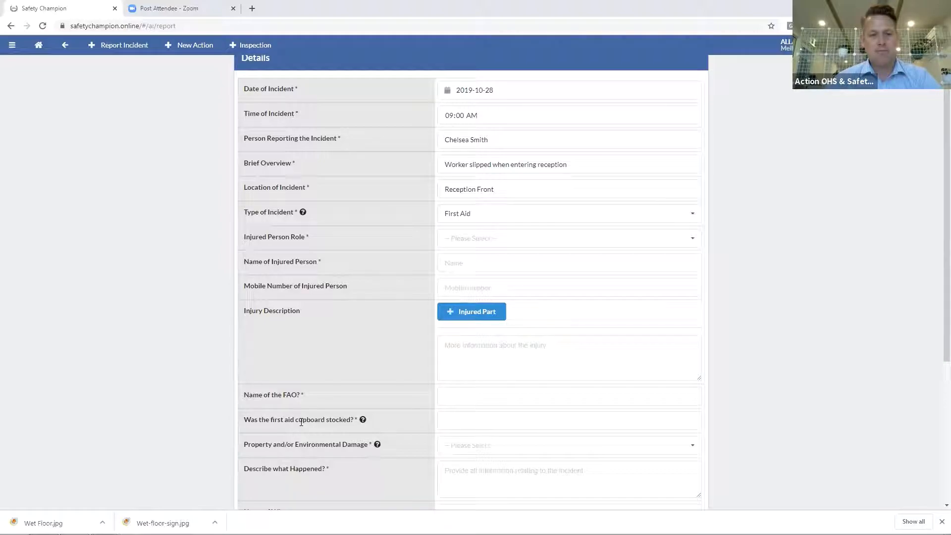
click(463, 240)
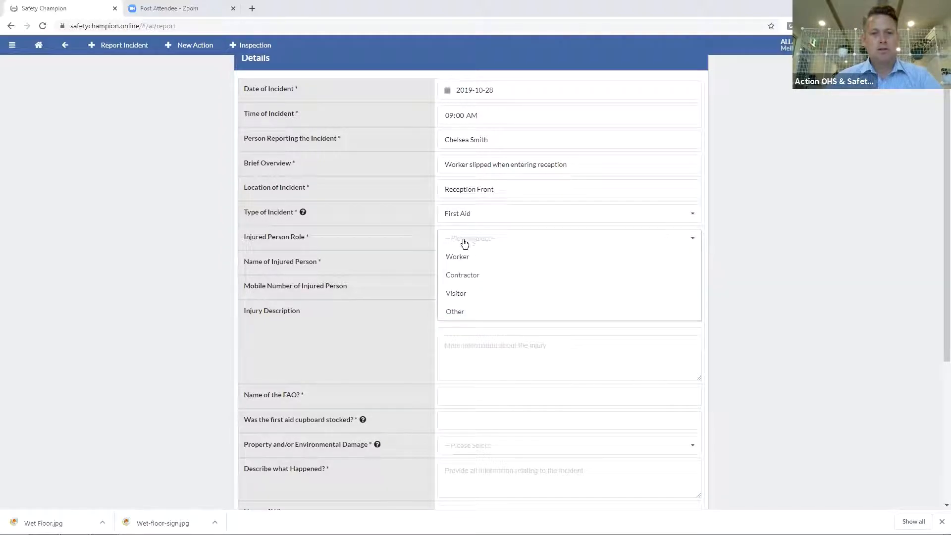
click(466, 263)
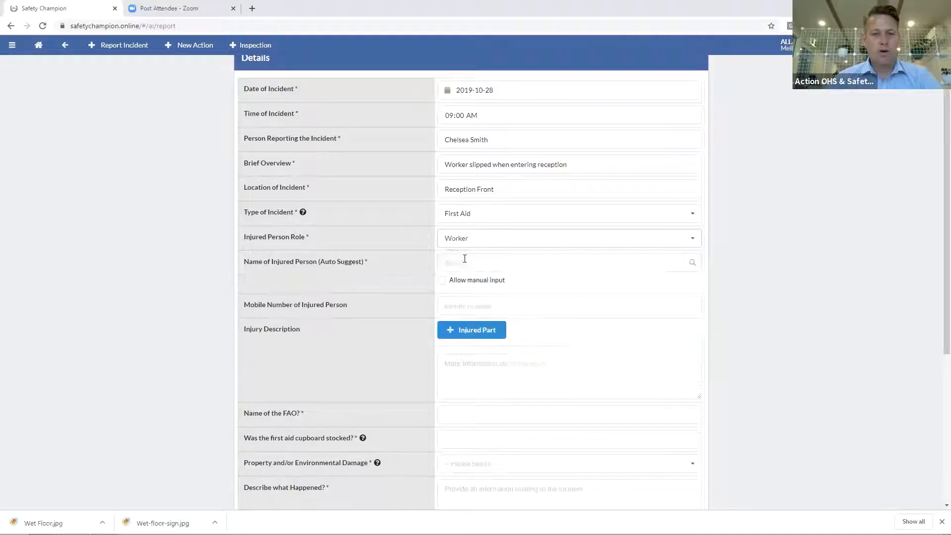
Tag one injured person from auto-suggest and enter the injured person's name manually
click(462, 258)
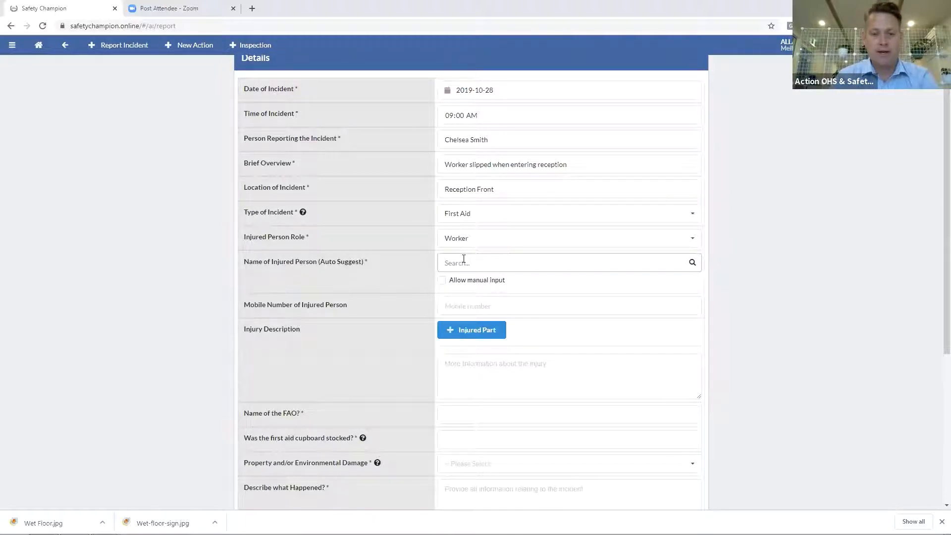
text(d)
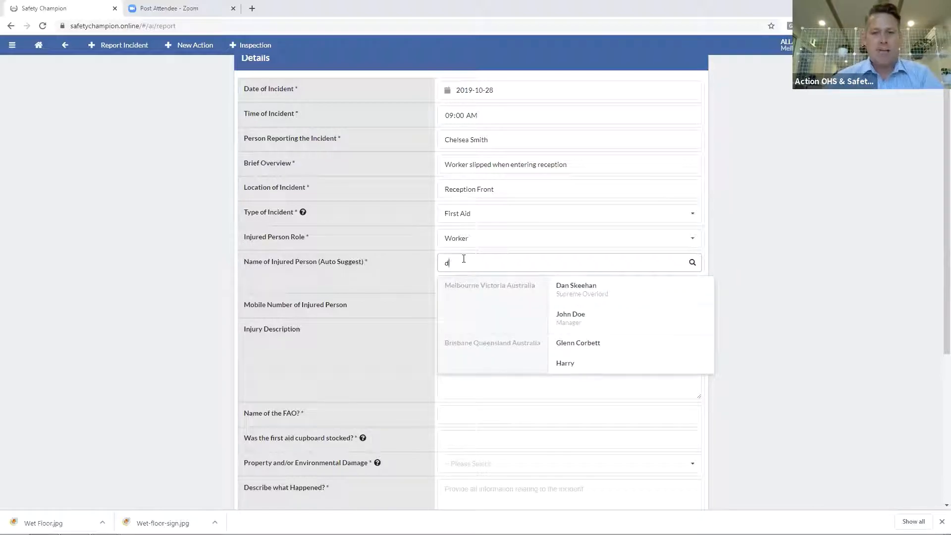
click(578, 344)
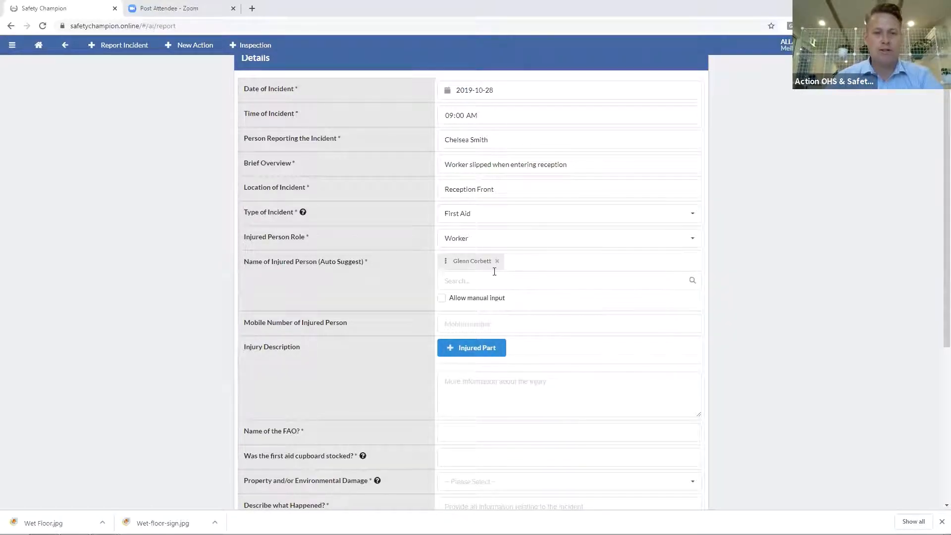
click(441, 299)
click(452, 322)
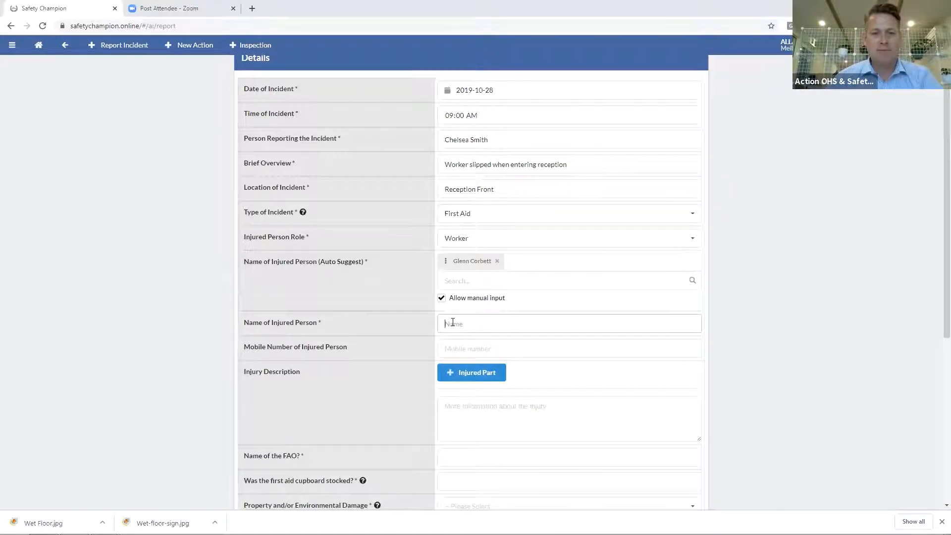
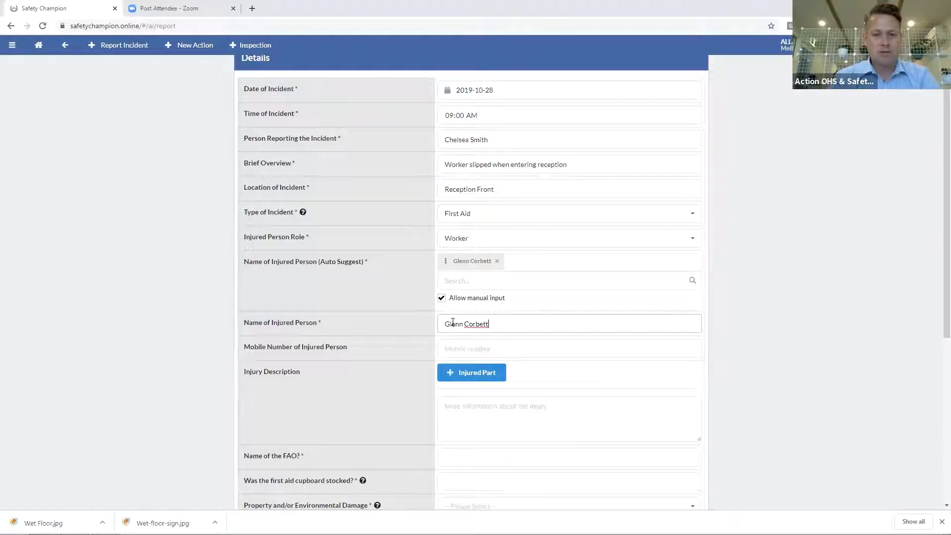
Tag a second injured person from the auto-suggest list
click(457, 280)
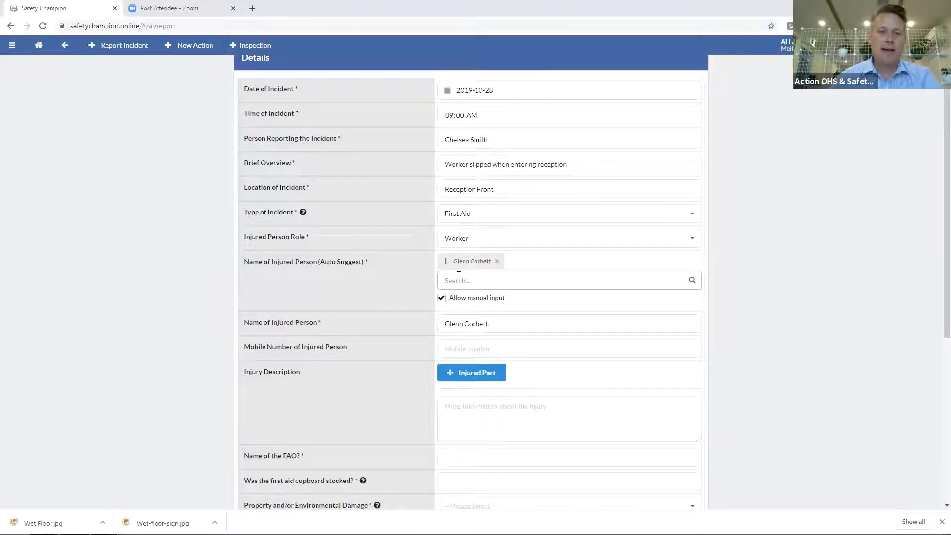
text(Ela)
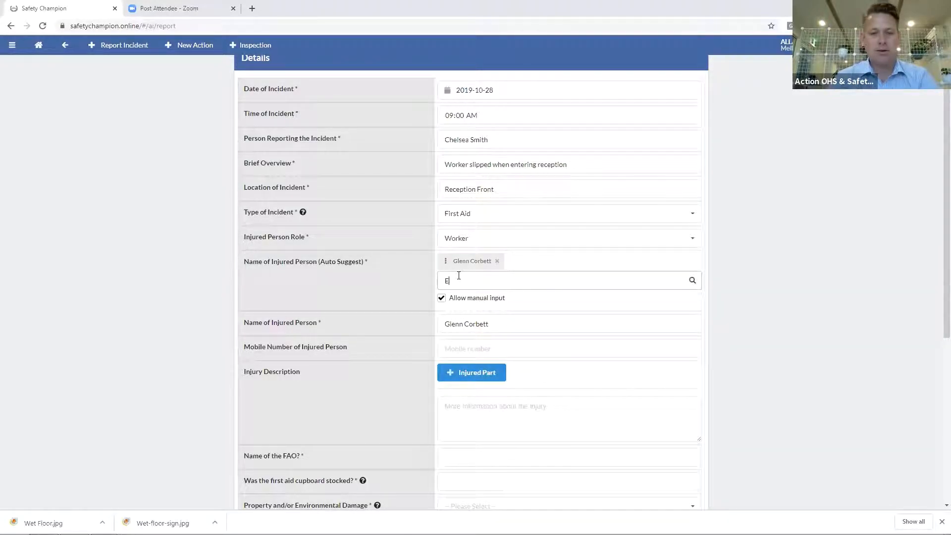
key(BackSpace)
key(BackSpace)
key(BackSpace)
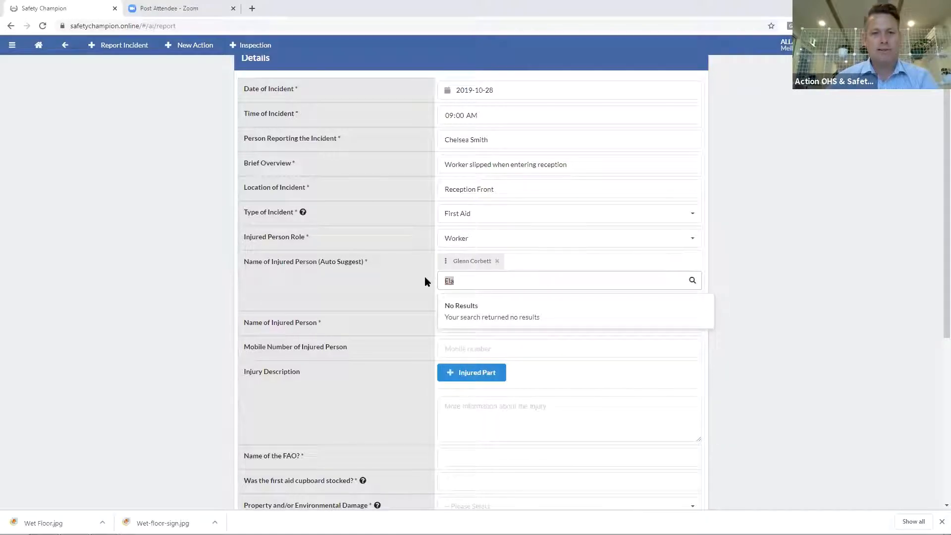
text(e)
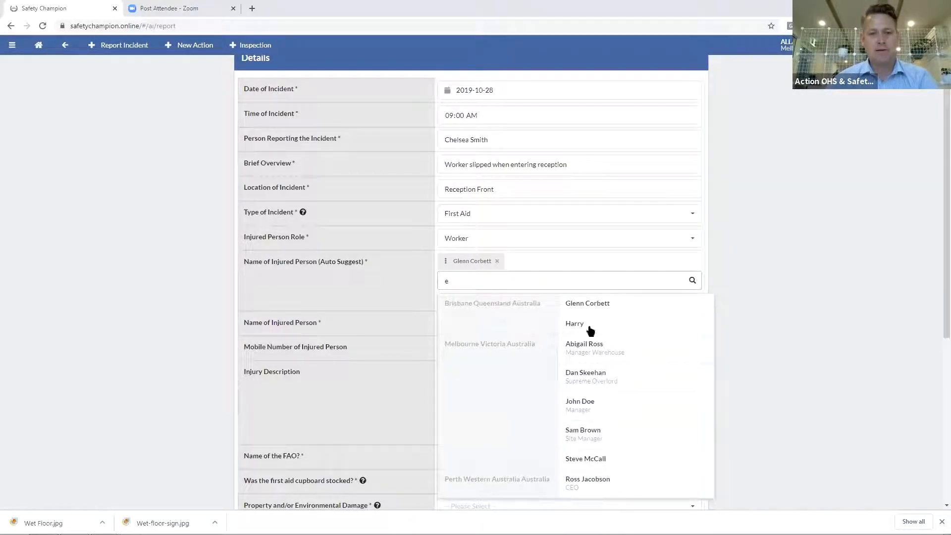
click(590, 459)
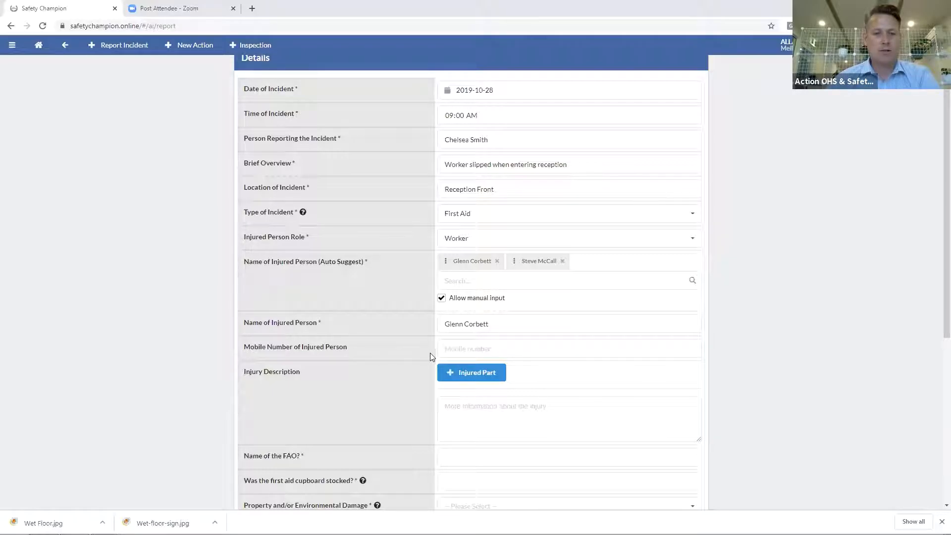
Add an Upper Limb Bruise injury with comment 'Right wrist'
click(481, 378)
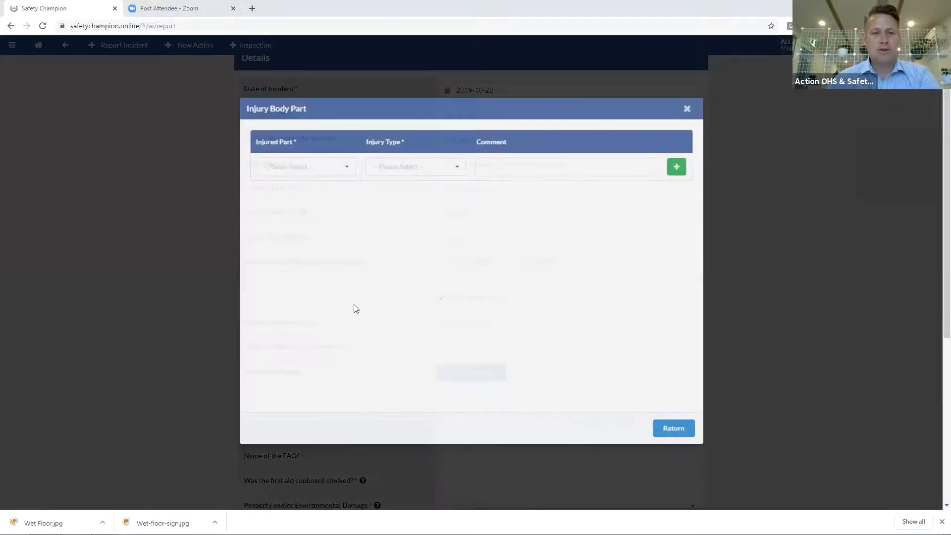
click(317, 166)
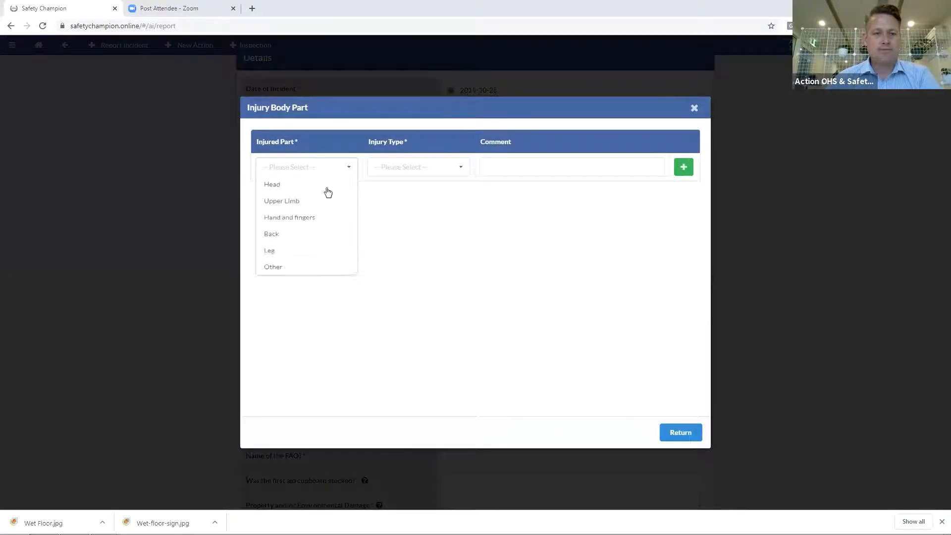
click(293, 204)
click(395, 172)
click(395, 187)
click(511, 172)
text(Right r)
key(BackSpace)
key(BackSpace)
text(ist)
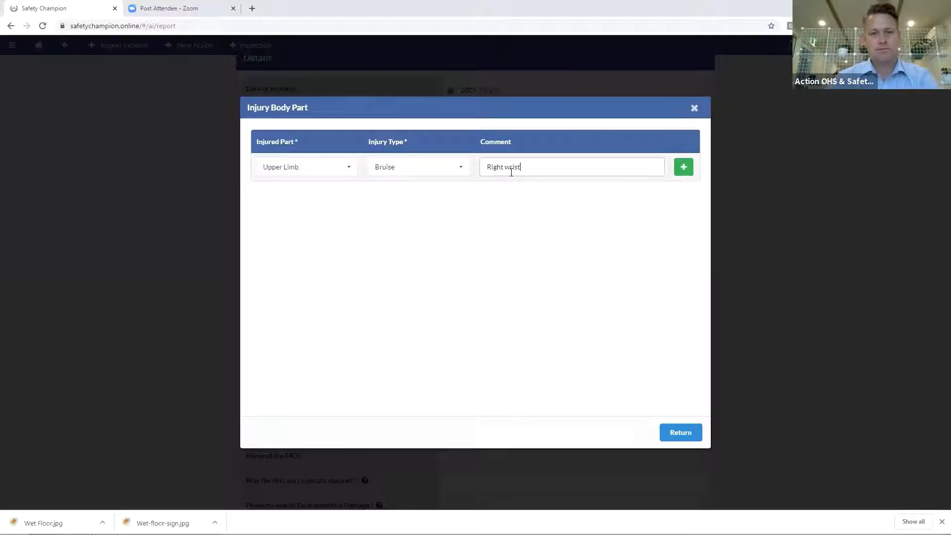
click(684, 167)
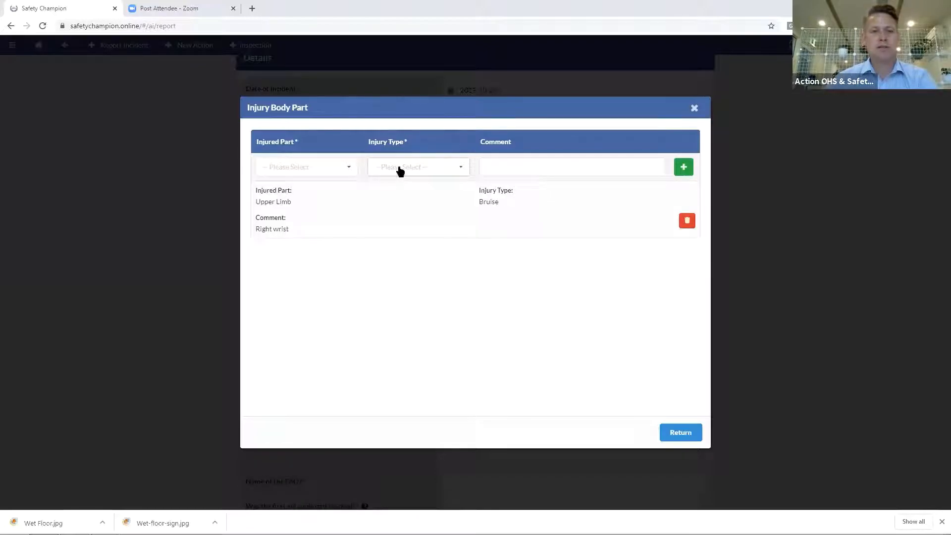
Add a Leg Laceration injury commented 'Knee - Minor abrasion' and return to the form
click(335, 171)
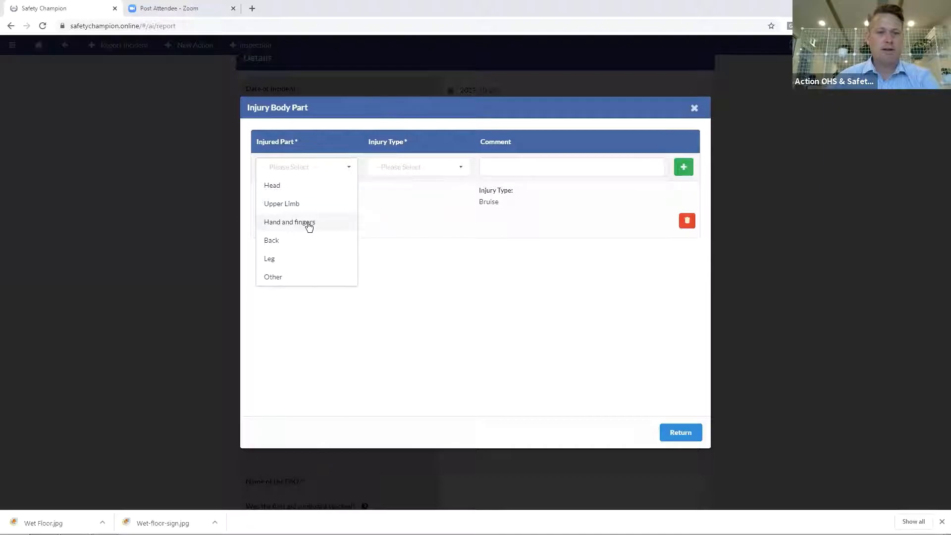
click(295, 260)
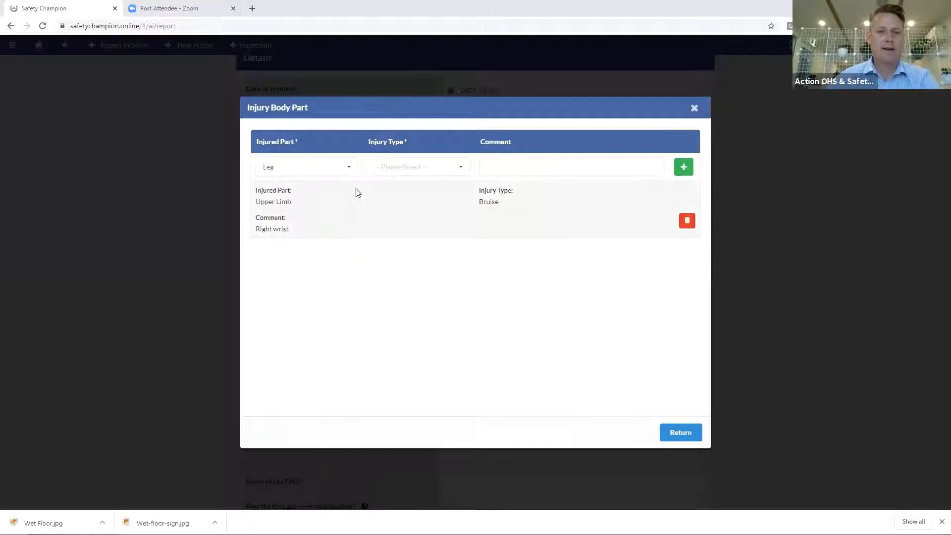
click(404, 177)
click(402, 243)
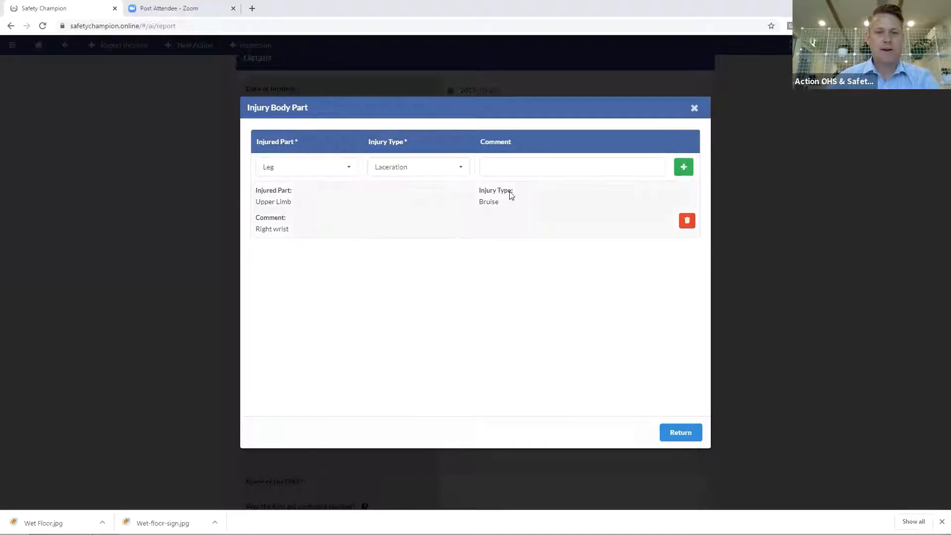
click(519, 171)
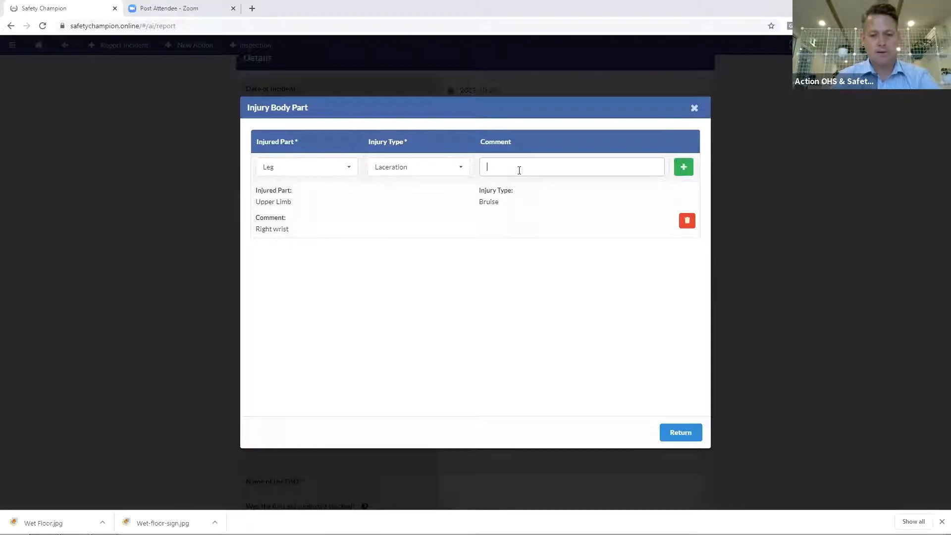
text(Knee)
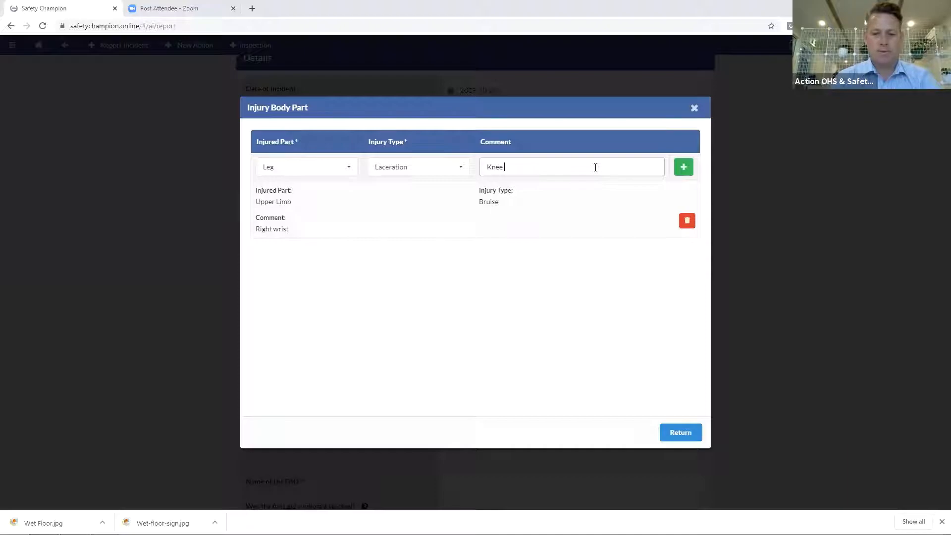
text( - Minir abrasion)
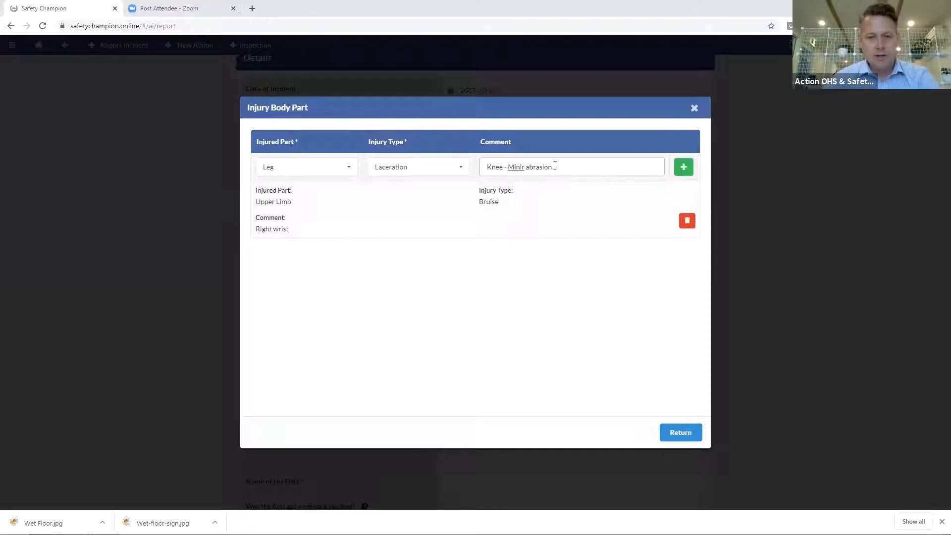
right_click(516, 166)
click(532, 182)
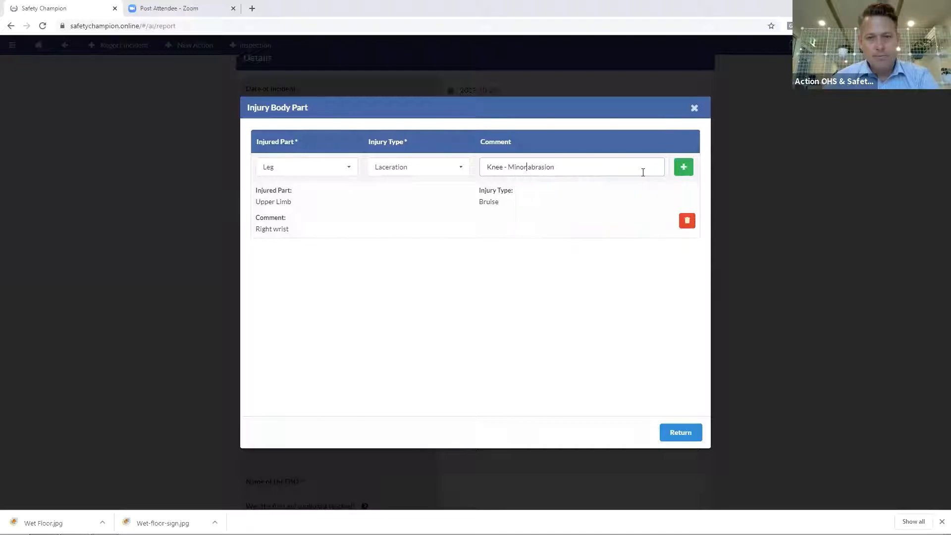
click(684, 167)
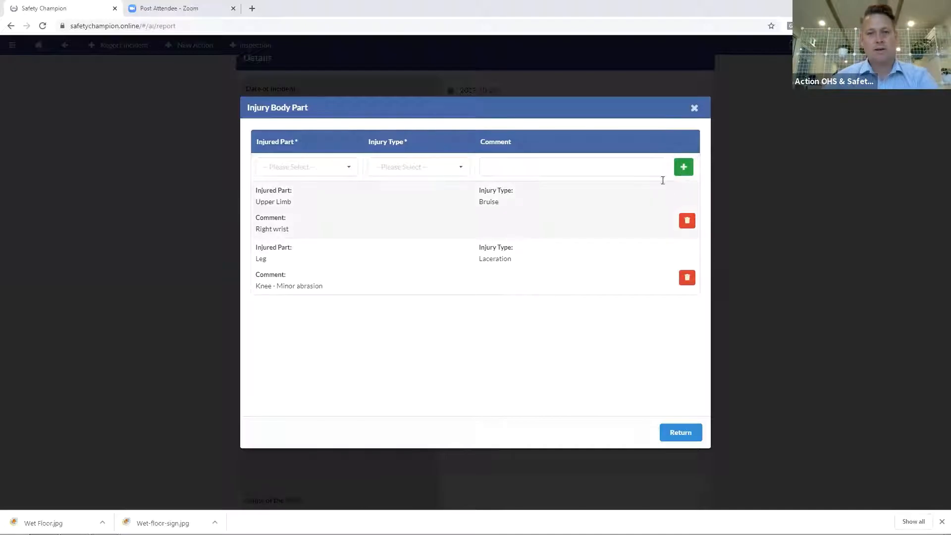
click(687, 437)
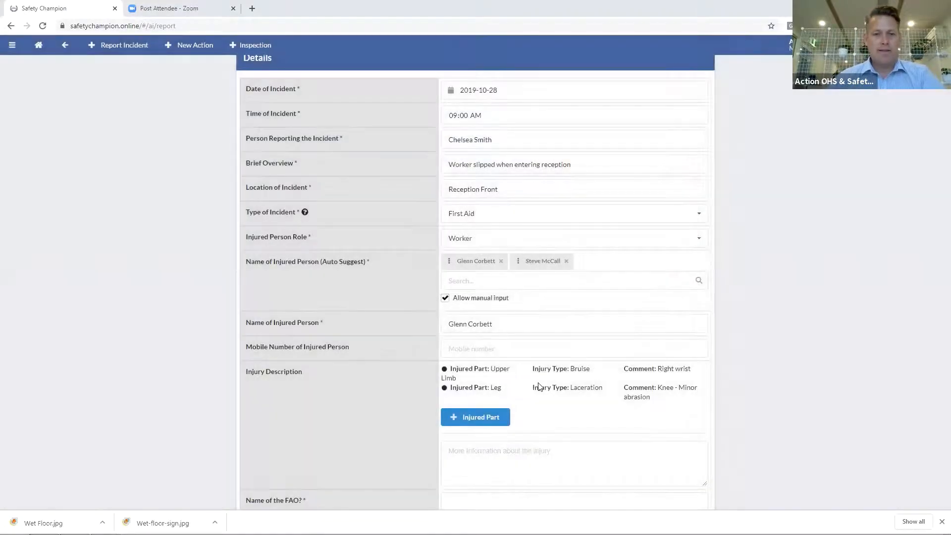
Describe the injury as 'The laceration on the knee was minor. Did not require a dressing'
scroll(523, 399, down, 3)
click(480, 315)
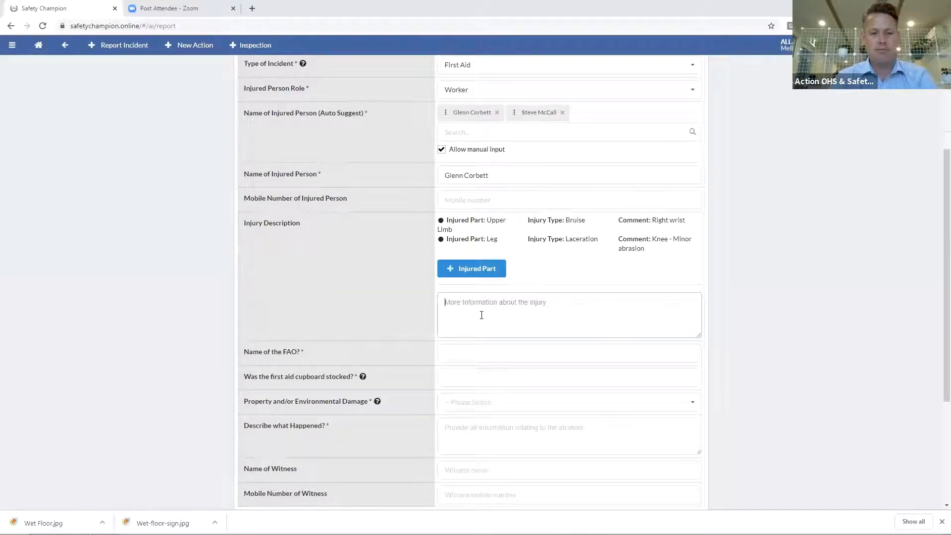
text(The laceration on the knee was mi)
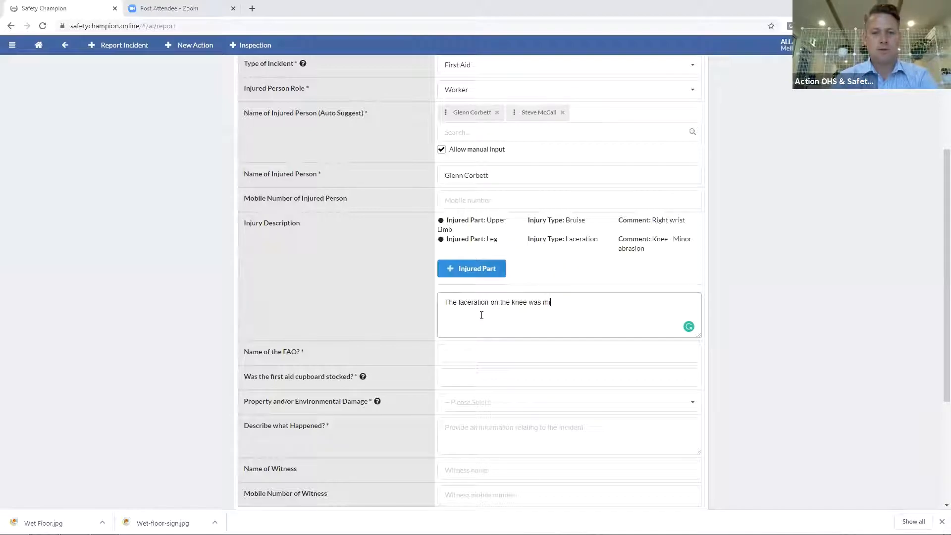
text(nor. Did not require)
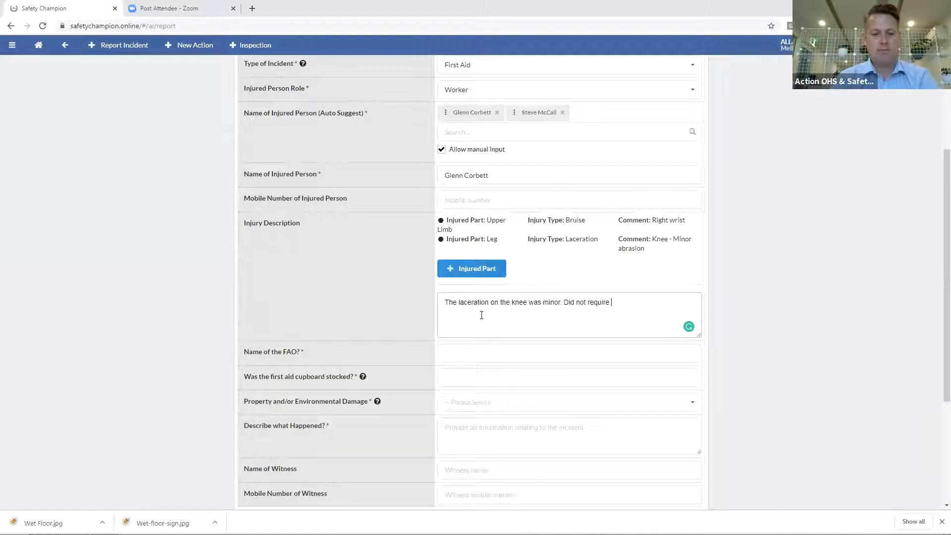
text( a dressing)
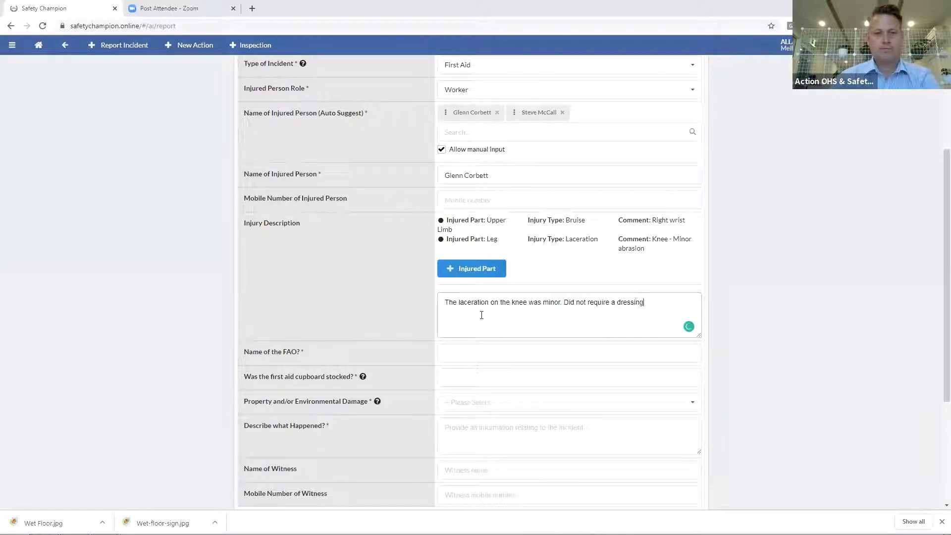
scroll(607, 340, down, 1)
click(493, 304)
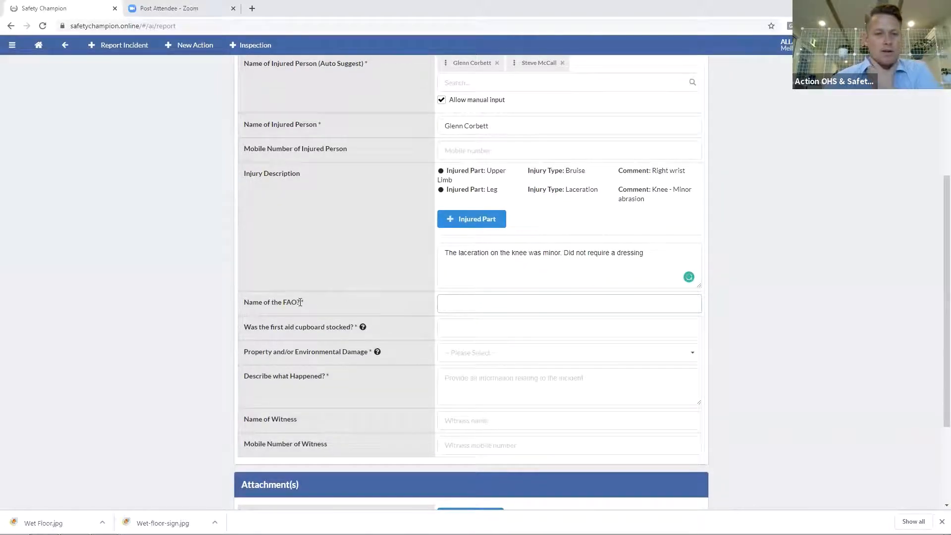
Enter the first aid officer's name and answer Yes for the cupboard being stocked
drag(245, 302, 335, 324)
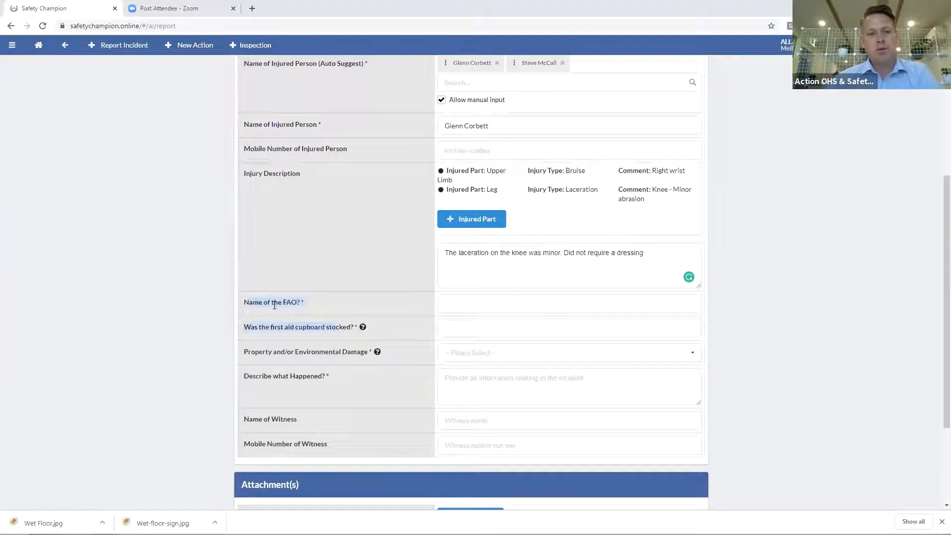
click(459, 299)
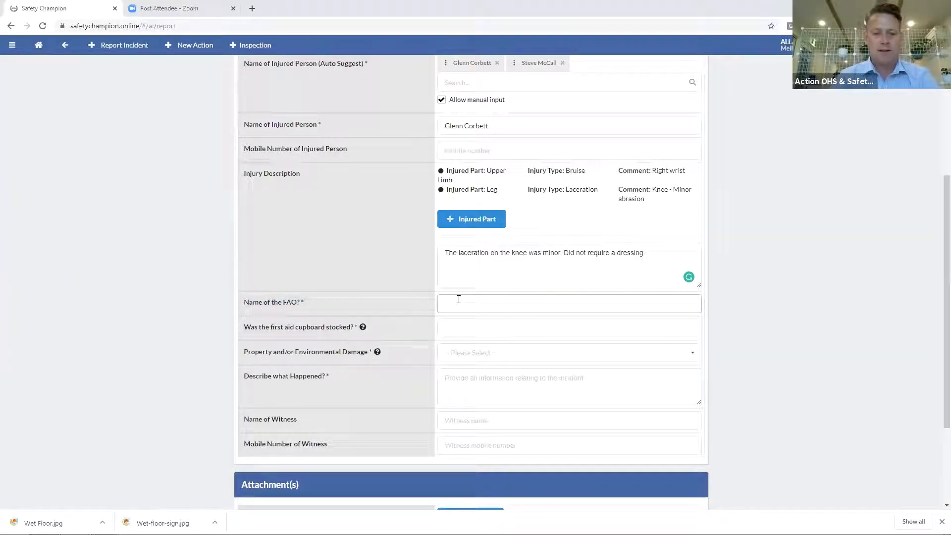
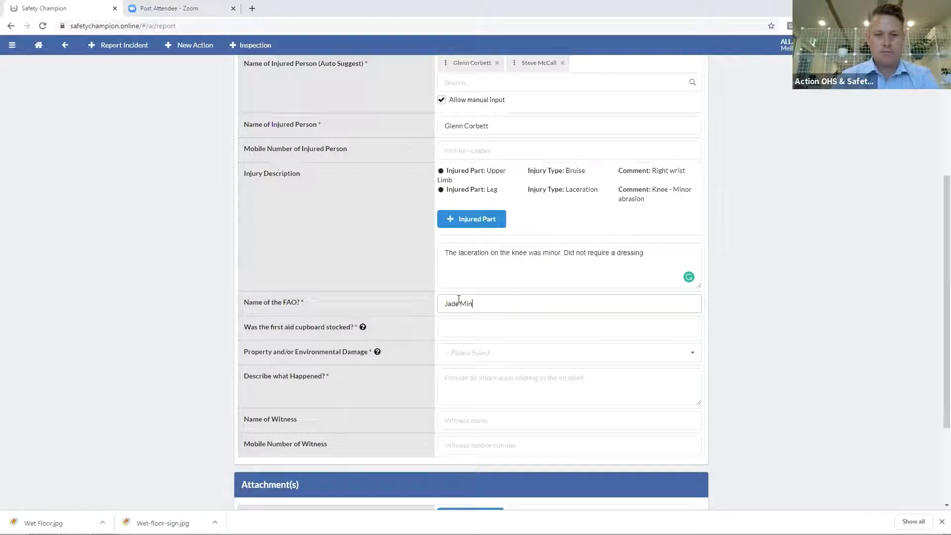
click(480, 332)
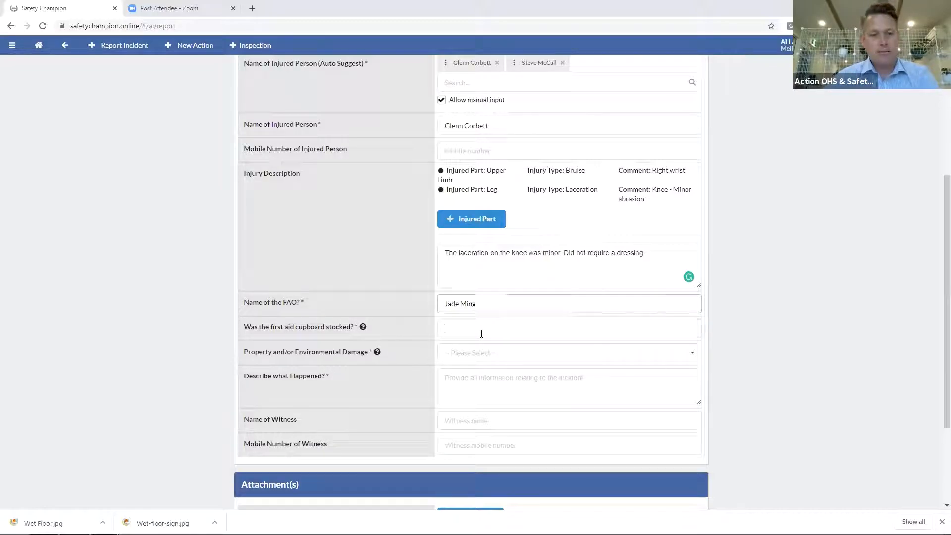
text(Yes)
Answer No for property damage and describe 'Walking to work. It was raining. Slipped on'
click(484, 352)
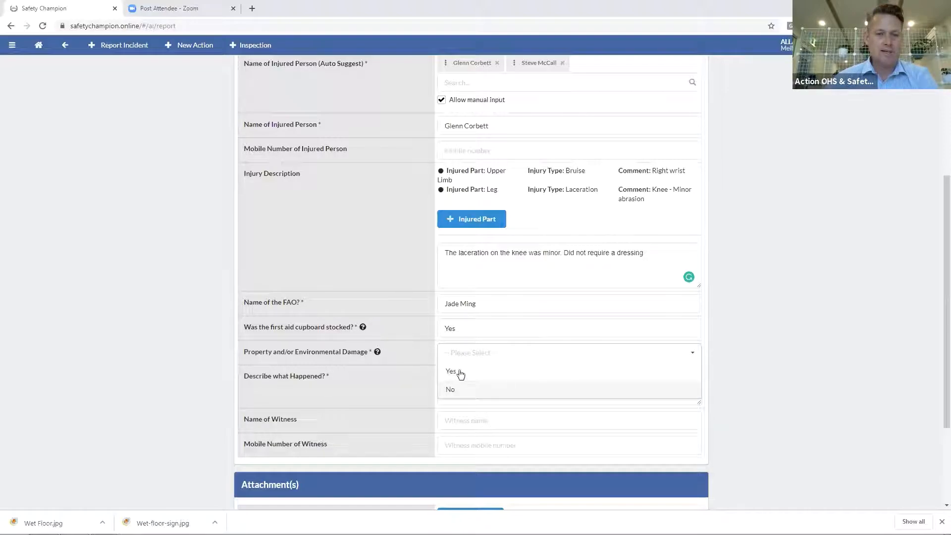
click(455, 391)
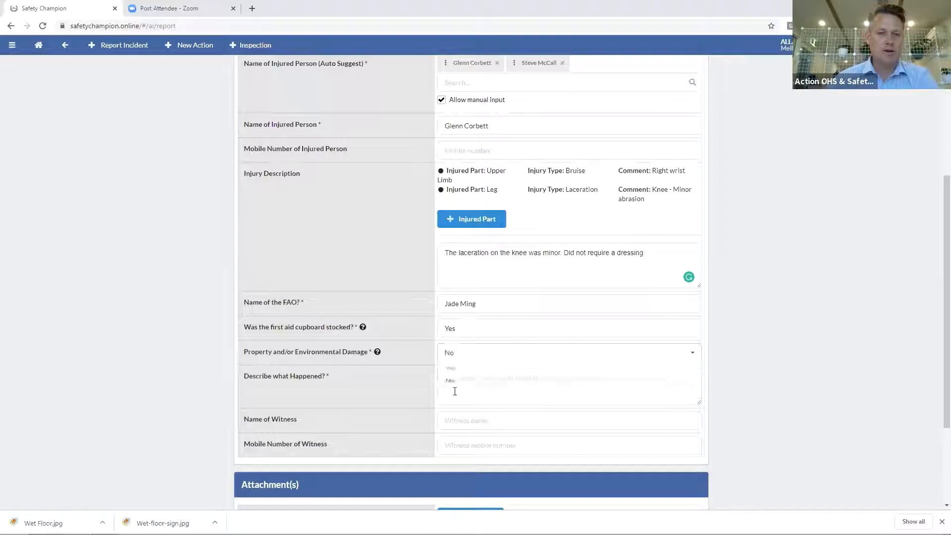
click(453, 390)
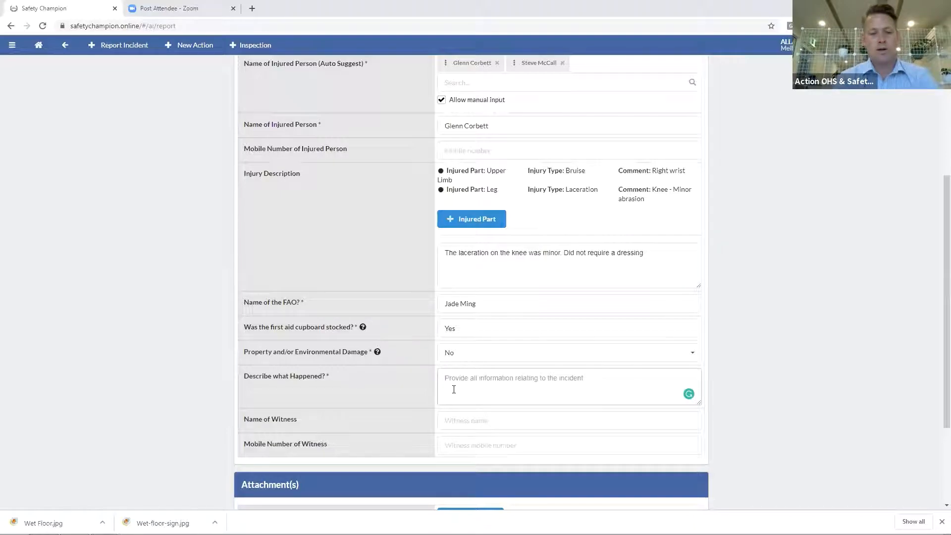
text(Walking to work. It was raining. Slipped)
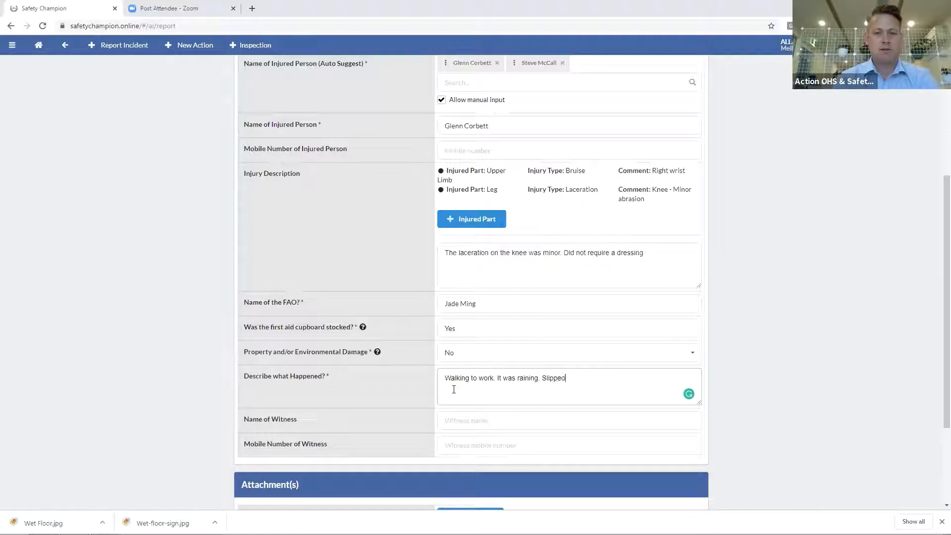
text( on leaf)
click(492, 420)
scroll(493, 424, down, 3)
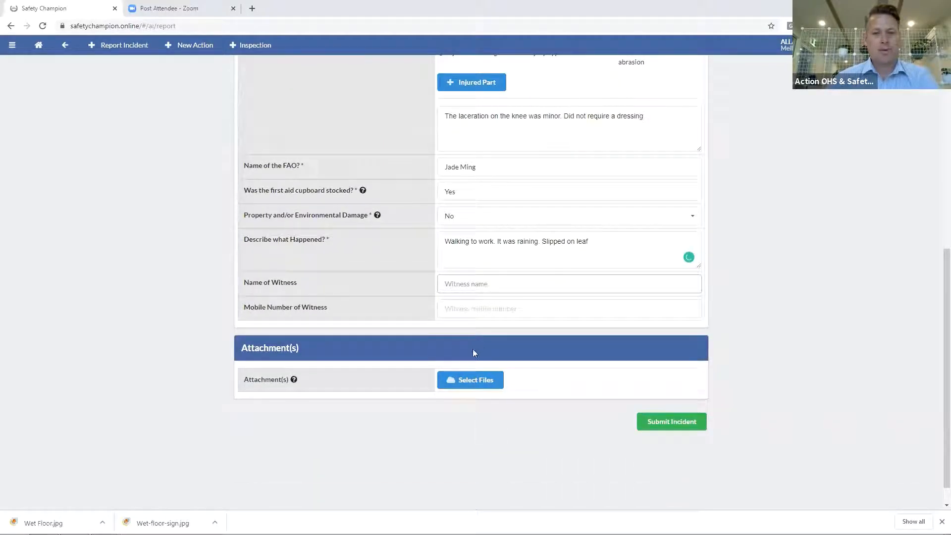
Attach Wet Floor.jpg from the Master Class folder to the incident report
click(474, 382)
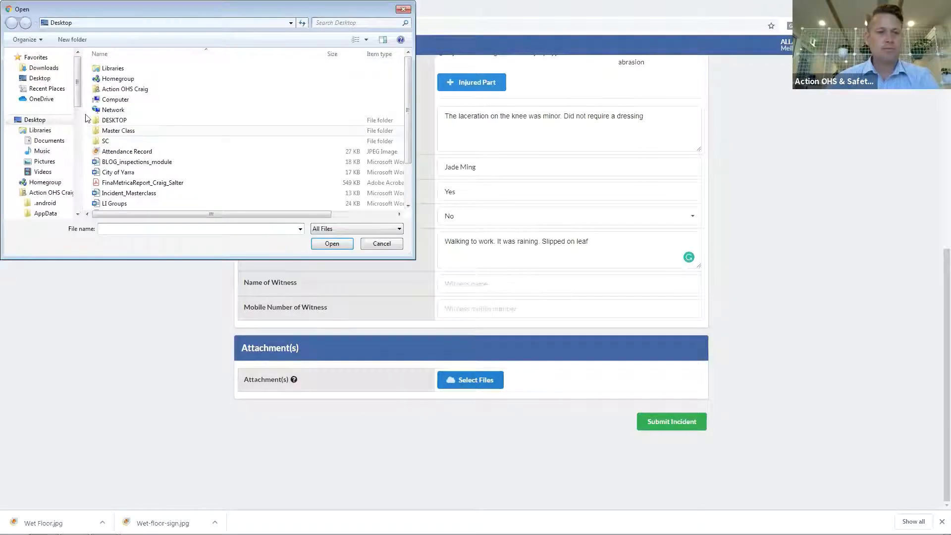
double_click(123, 133)
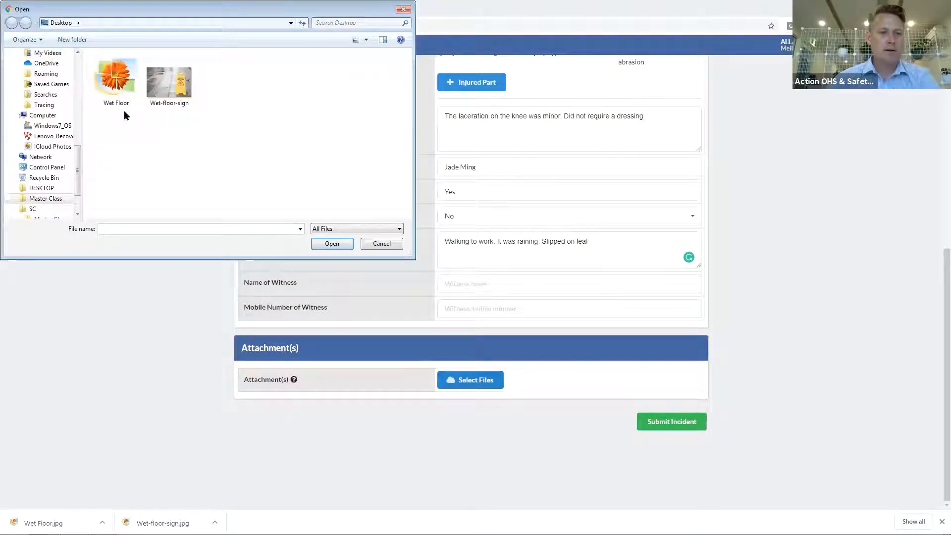
click(118, 79)
double_click(118, 79)
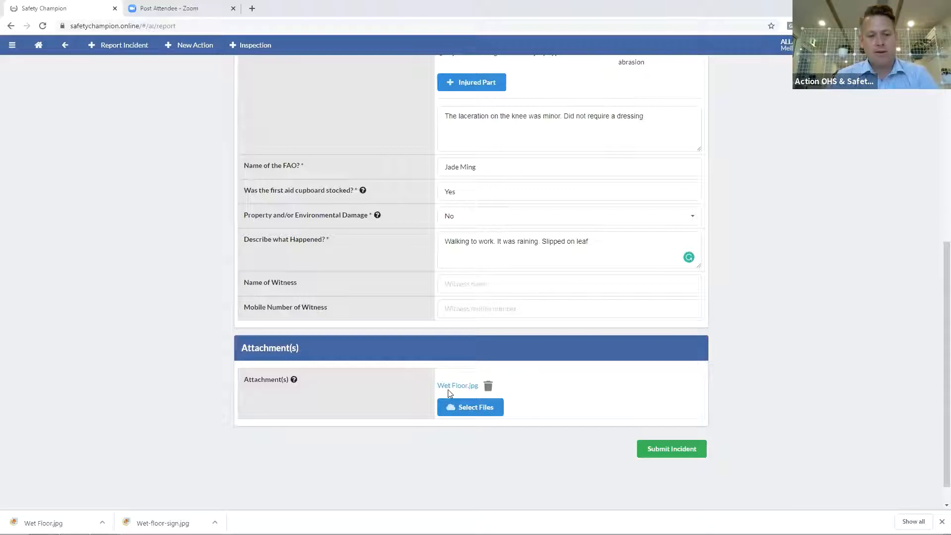
key(super+Right)
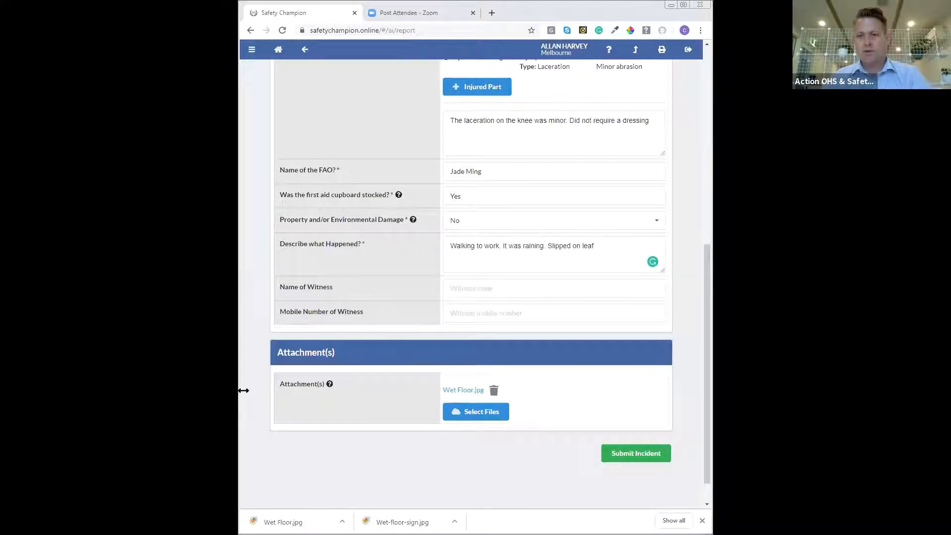
drag(244, 390, 355, 391)
scroll(479, 199, up, 6)
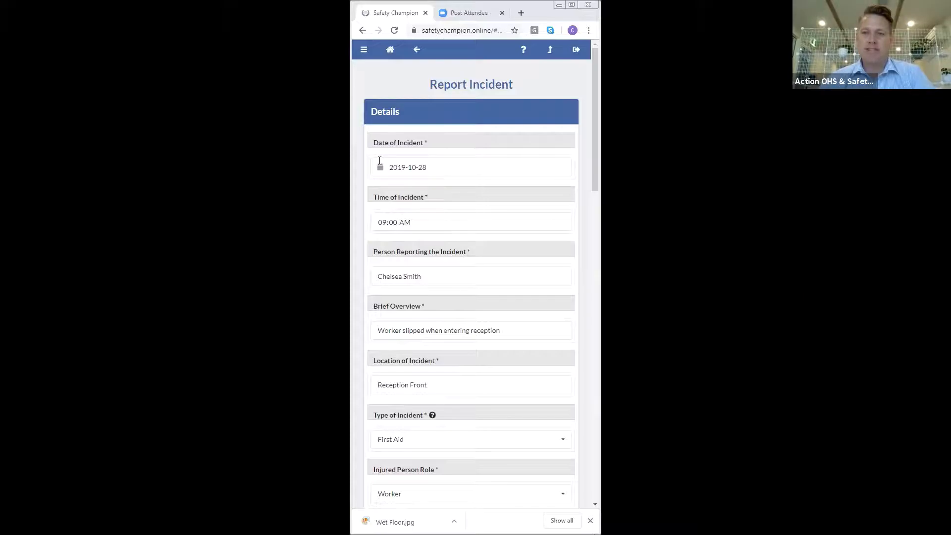
click(571, 4)
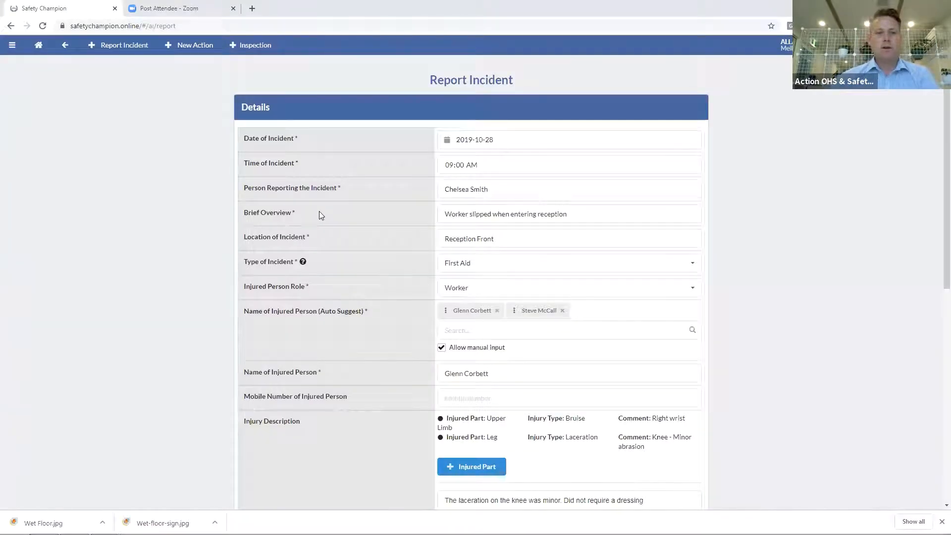
scroll(403, 218, down, 8)
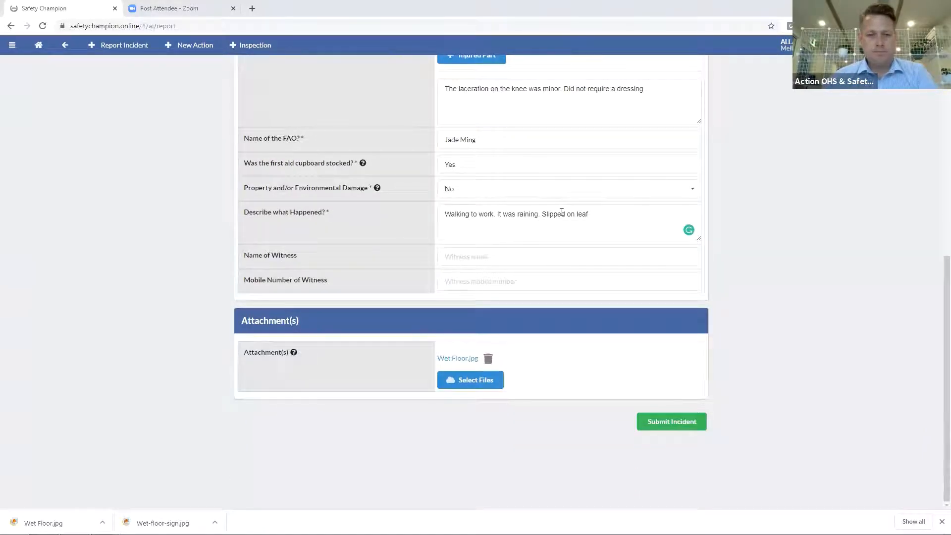
Clear the what-happened description and try submitting to trigger the required-field error
drag(609, 213, 423, 214)
key(ctrl+c)
key(BackSpace)
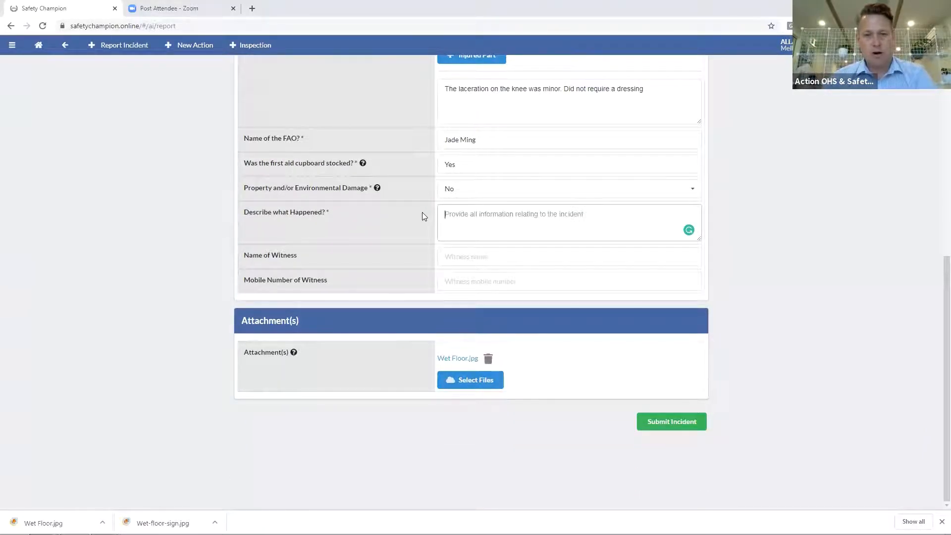
click(658, 422)
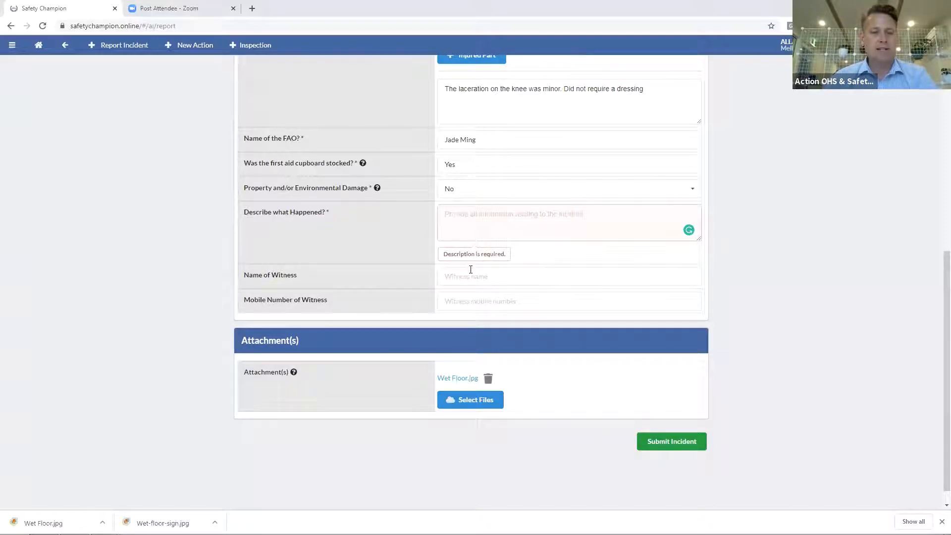
Paste the description back and submit the report, creating incident INC0140
scroll(470, 268, up, 8)
scroll(471, 270, down, 5)
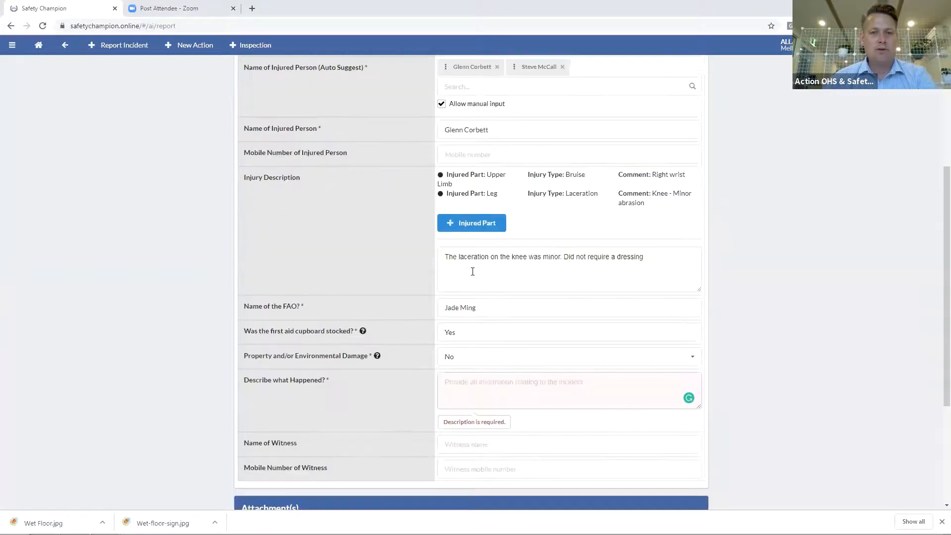
scroll(473, 271, down, 2)
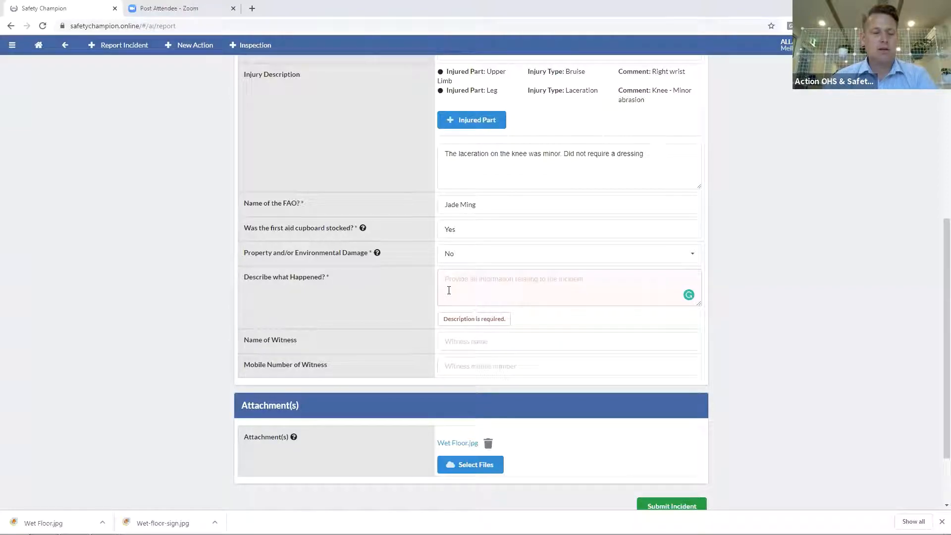
key(ctrl+v)
click(667, 488)
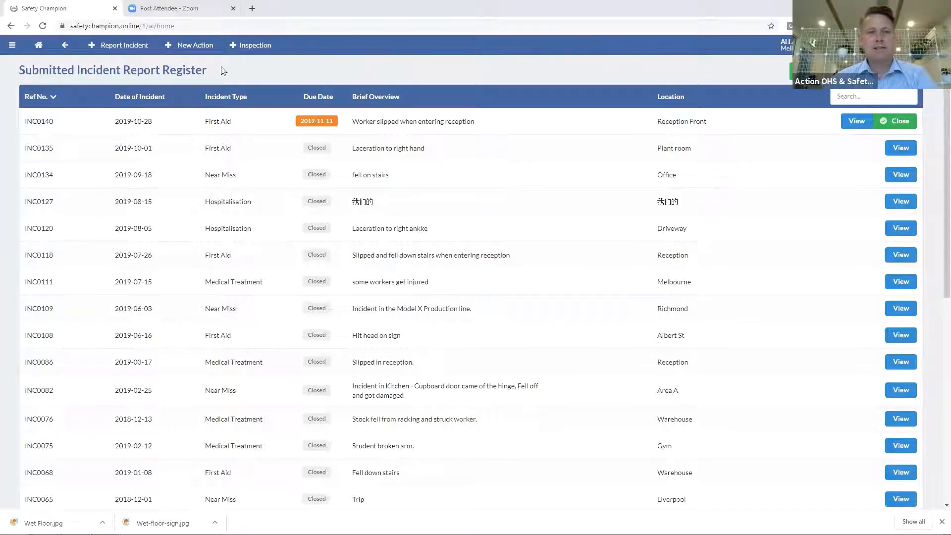
Search the active tasks for incident 140 and try opening the INC0140 investigation task
click(38, 46)
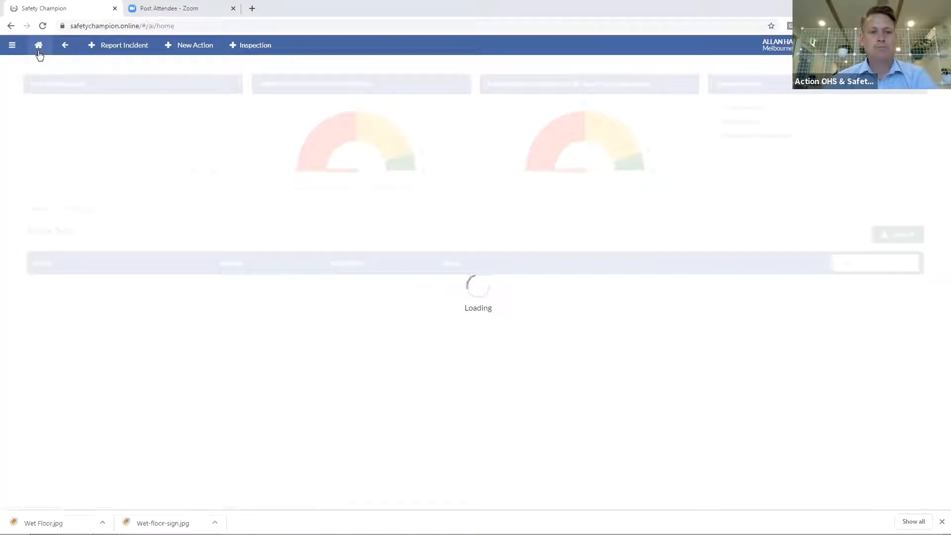
click(843, 263)
text(140)
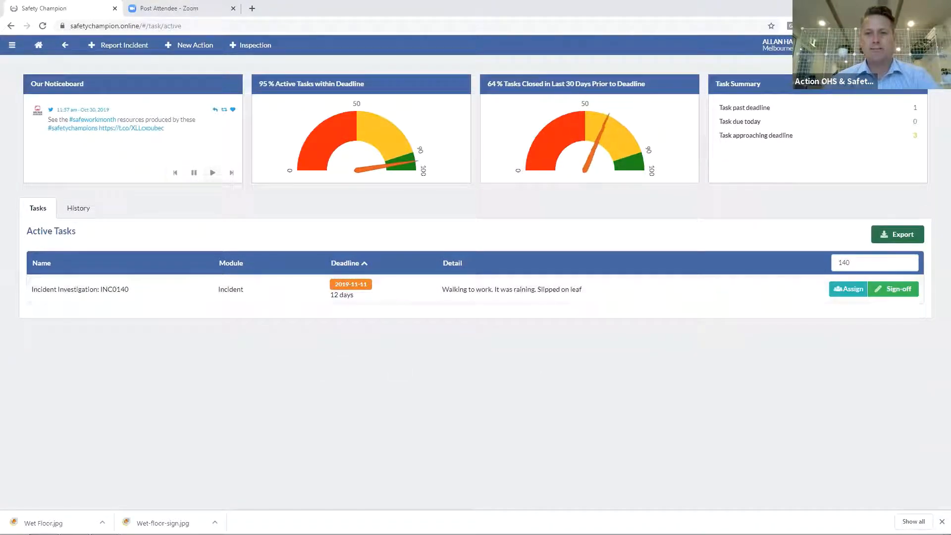
click(893, 289)
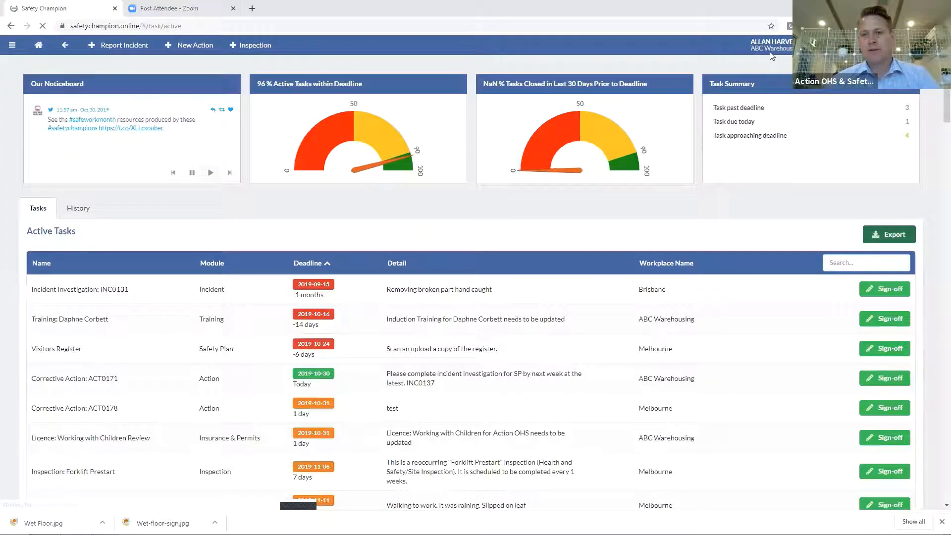
click(870, 263)
text(140)
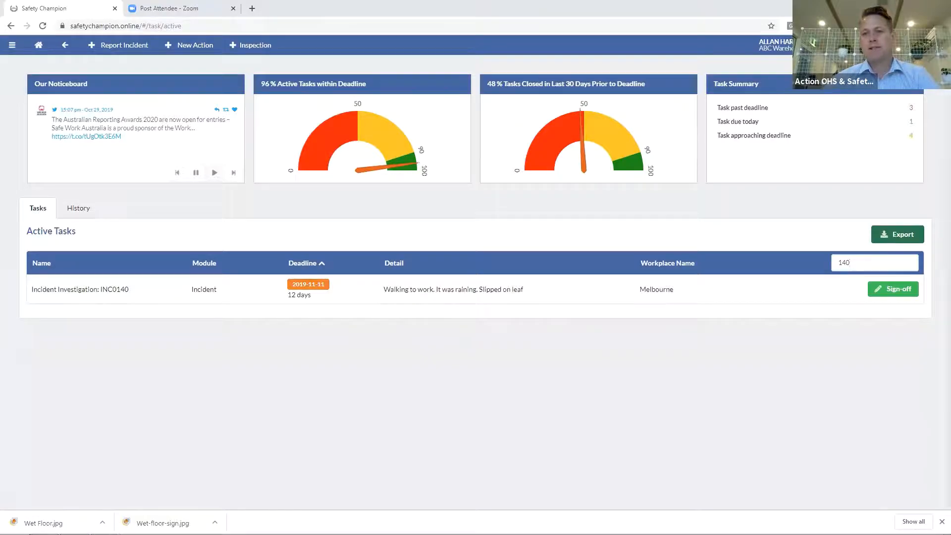
Switch to the Brisbane workplace, search its tasks for 140, then go to the Incident module
click(853, 45)
click(844, 163)
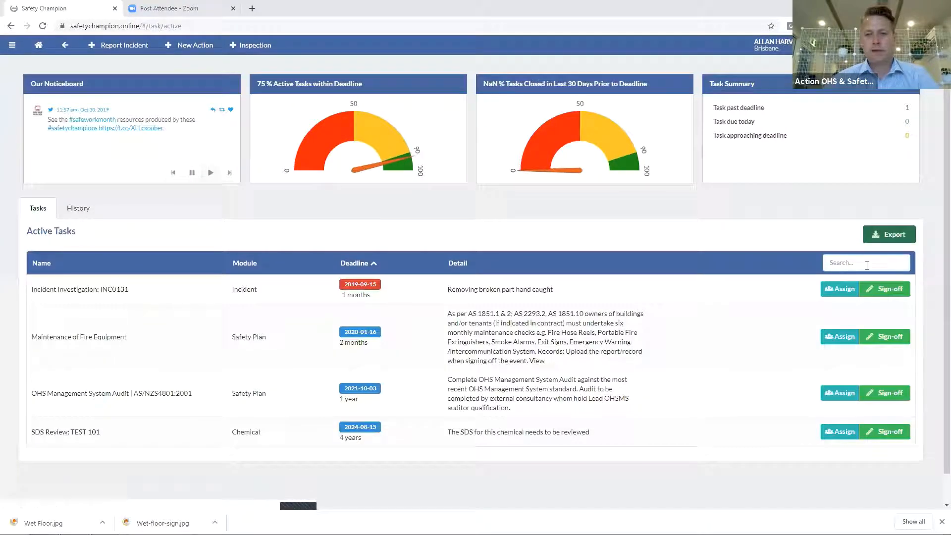
click(867, 263)
text(140)
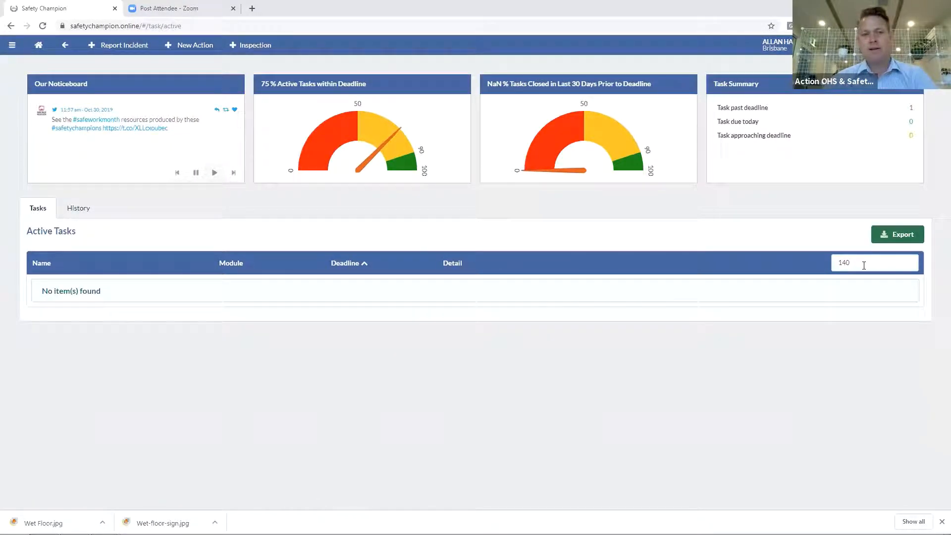
click(12, 45)
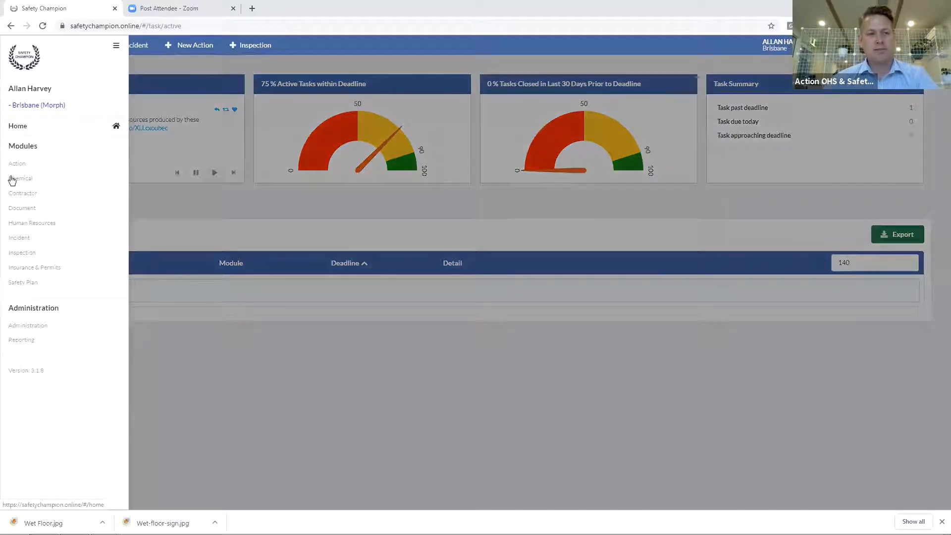
click(25, 238)
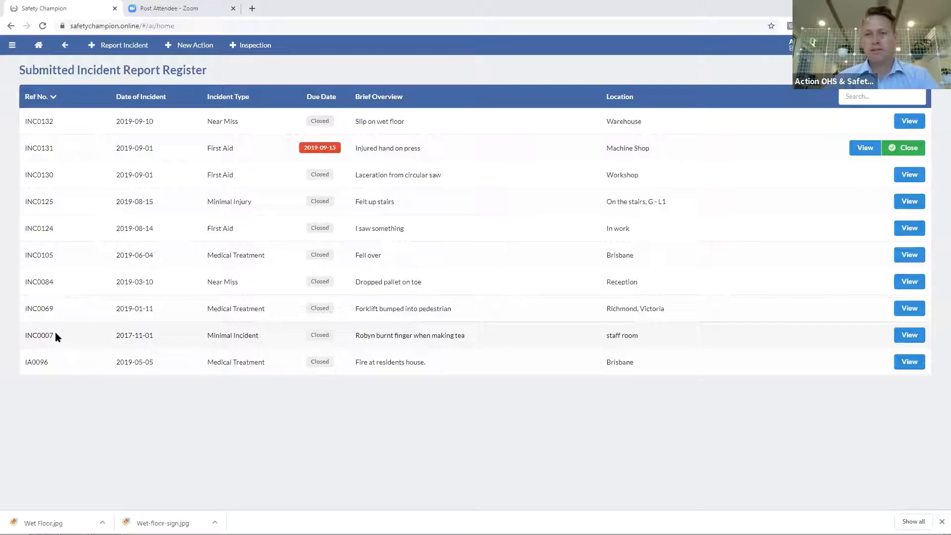
Scroll through the active tasks dashboard, then return to the Incident module register
click(906, 45)
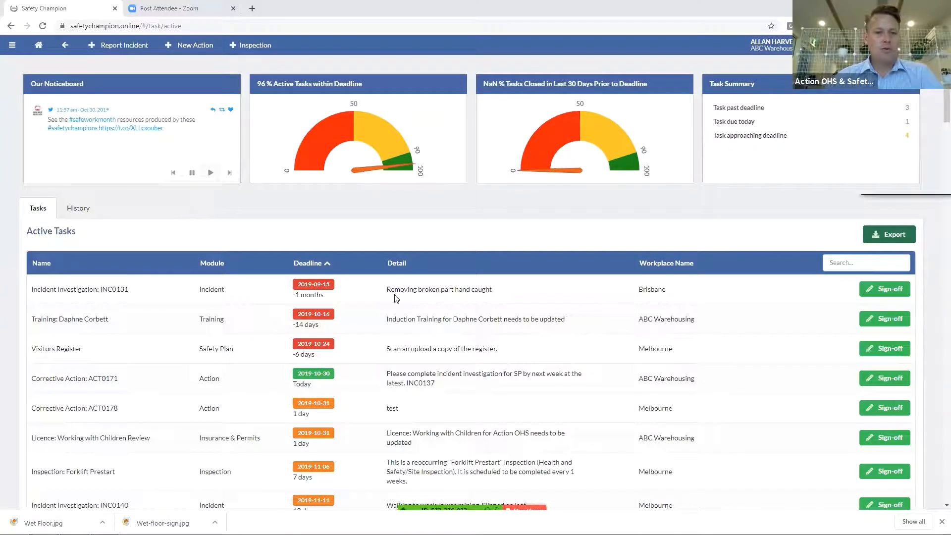
scroll(406, 315, down, 2)
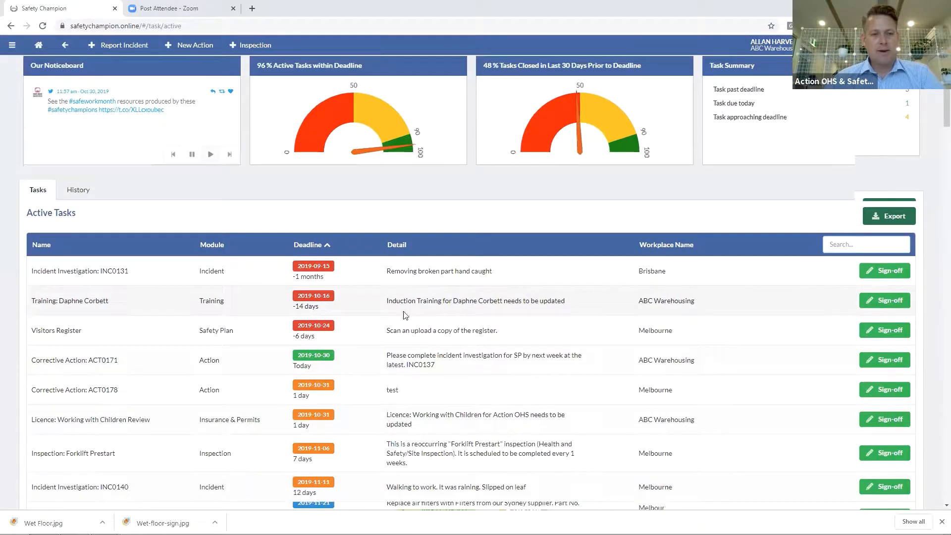
scroll(405, 315, down, 3)
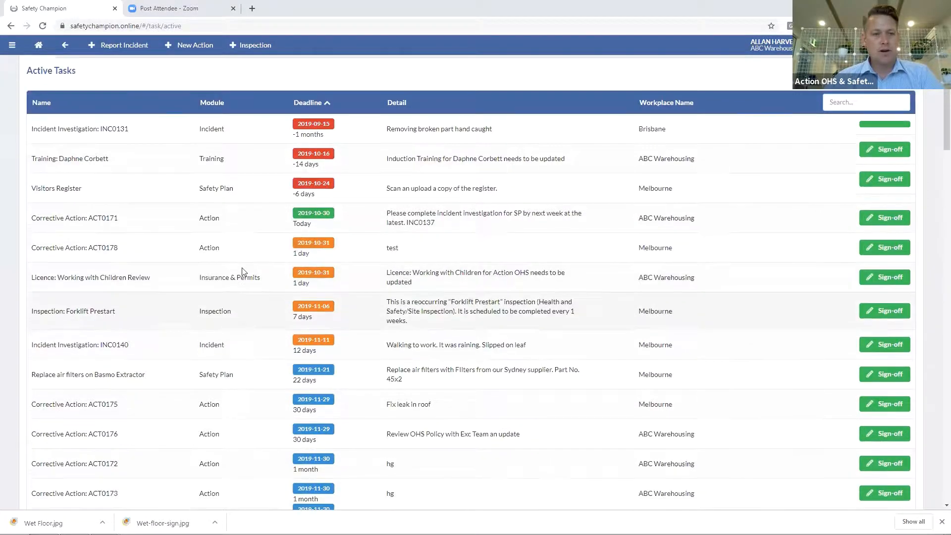
scroll(839, 263, down, 2)
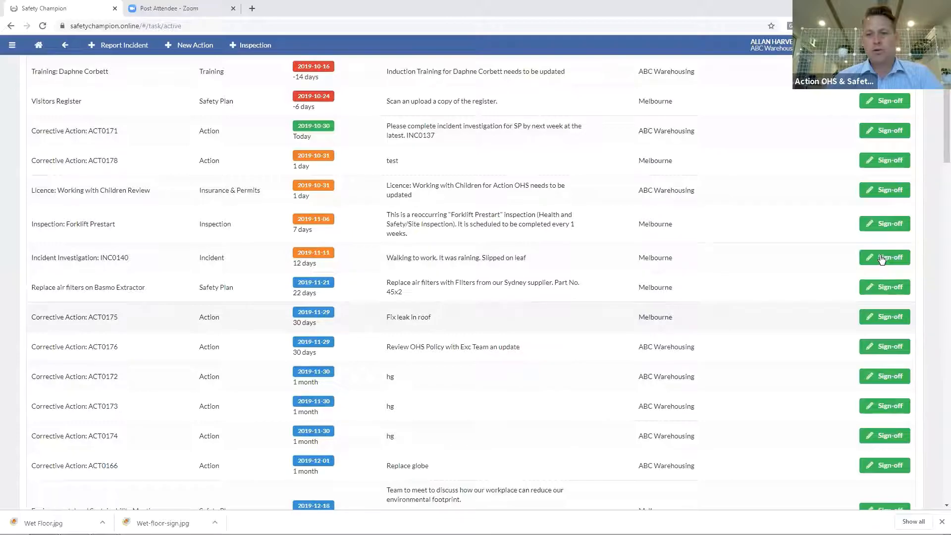
click(11, 48)
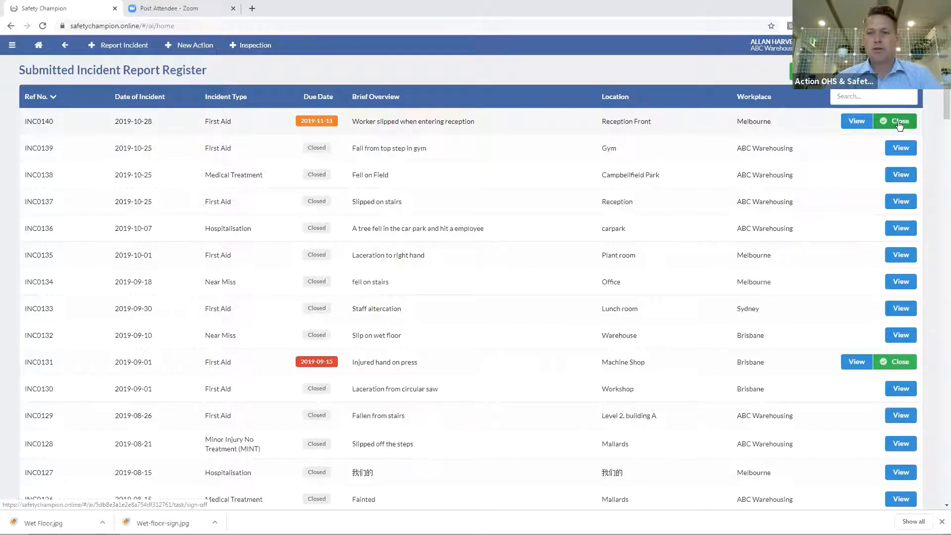
Start closing INC0140 and point out its incident date, report creator and creator's username
click(899, 123)
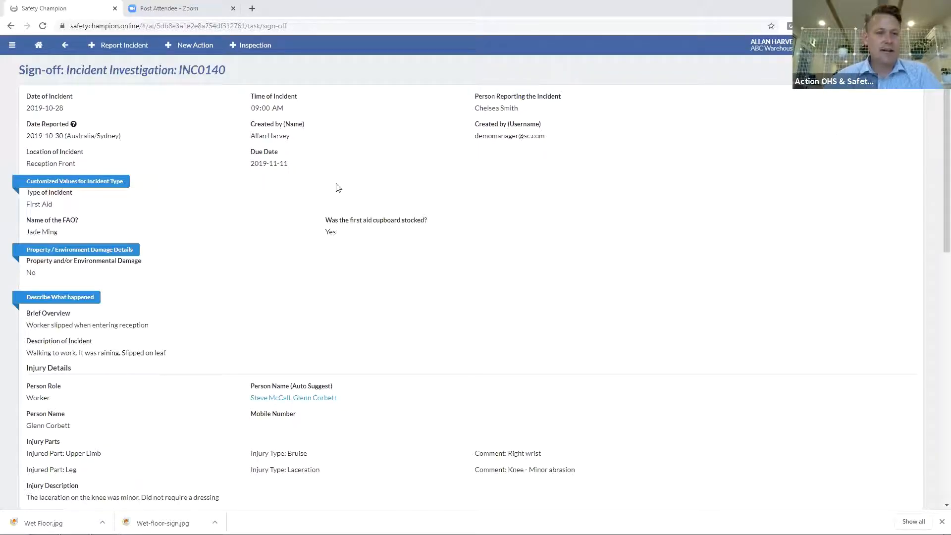
drag(63, 108, 28, 111)
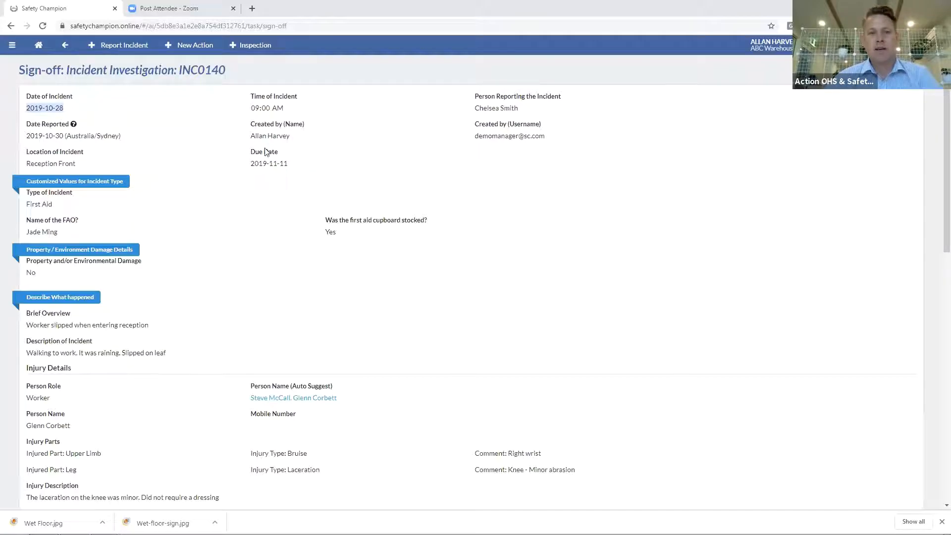
drag(252, 139, 293, 141)
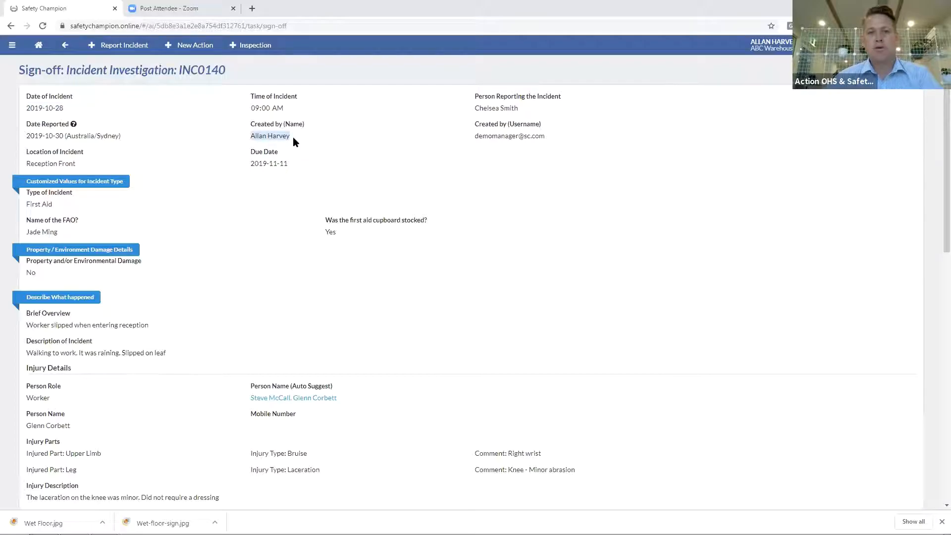
drag(480, 137, 540, 138)
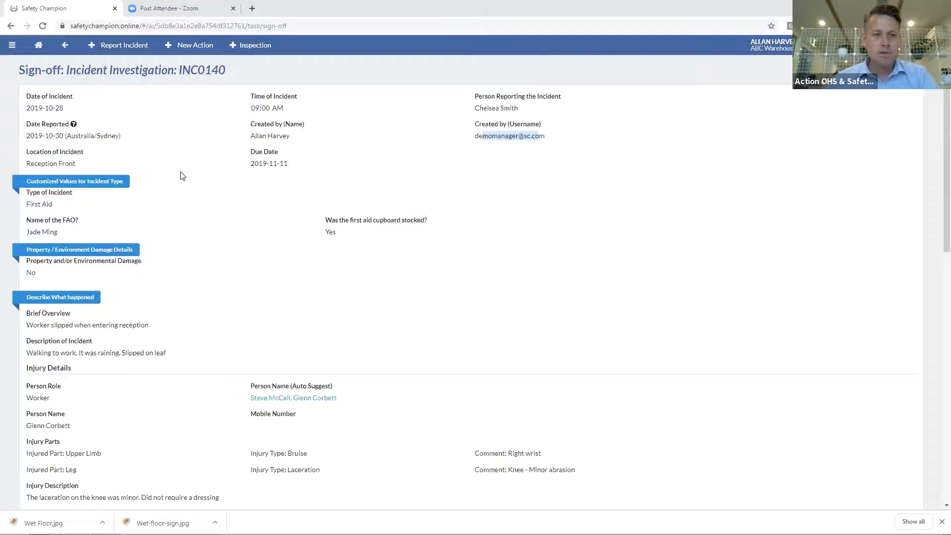
scroll(206, 195, down, 4)
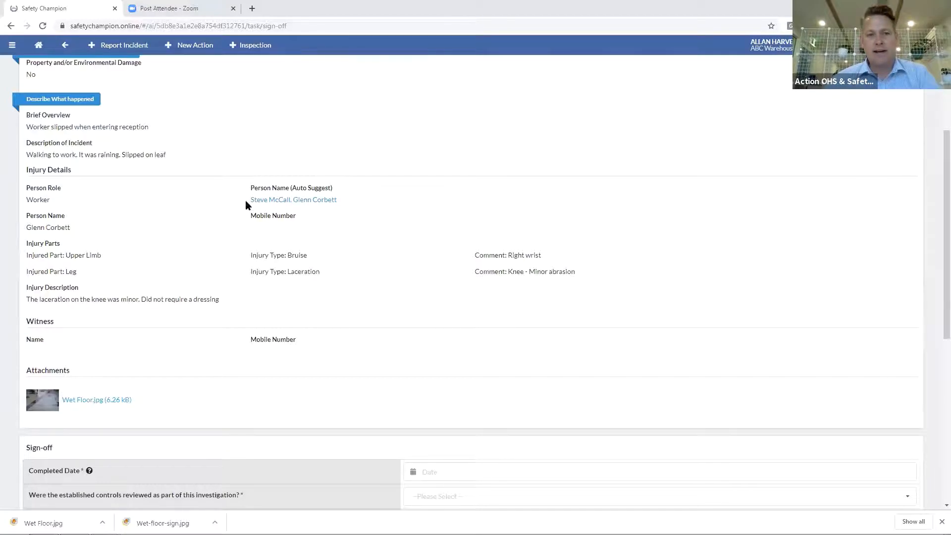
click(278, 203)
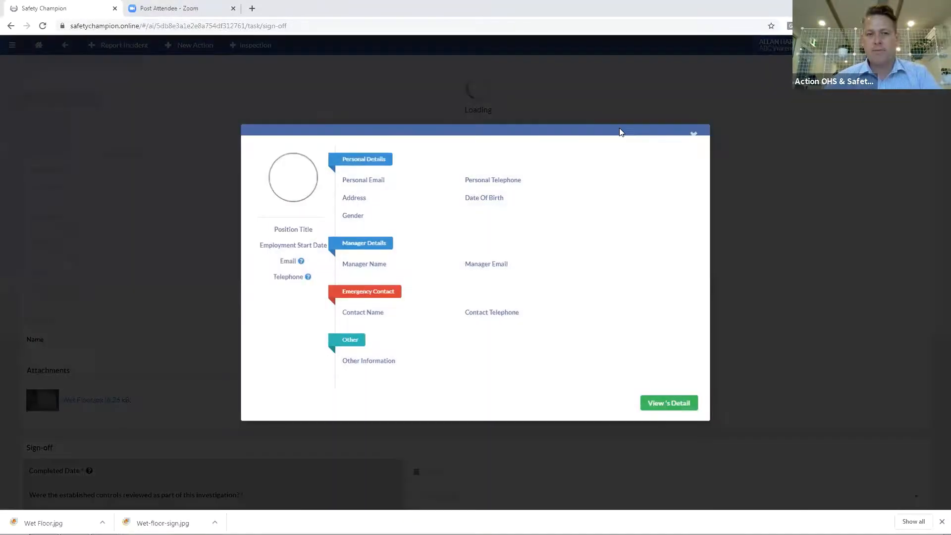
click(692, 109)
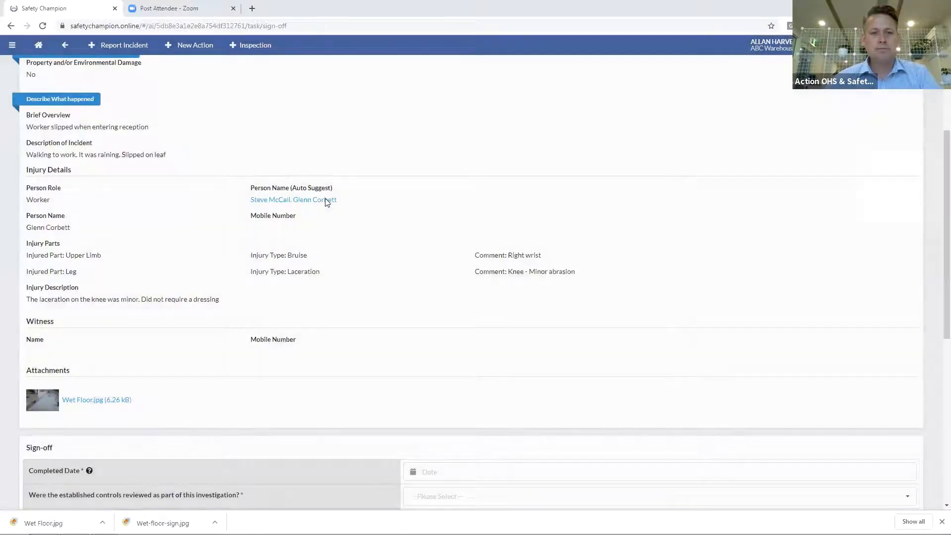
click(327, 198)
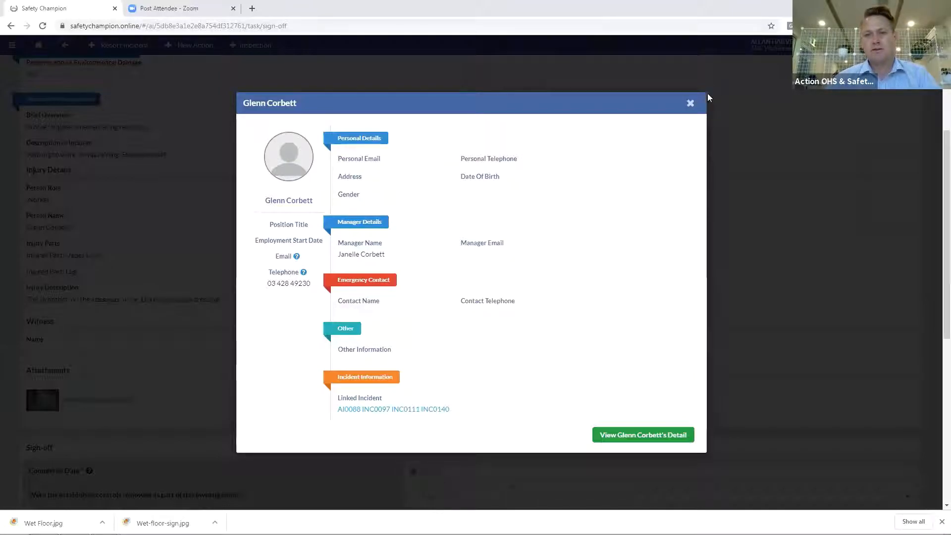
click(685, 103)
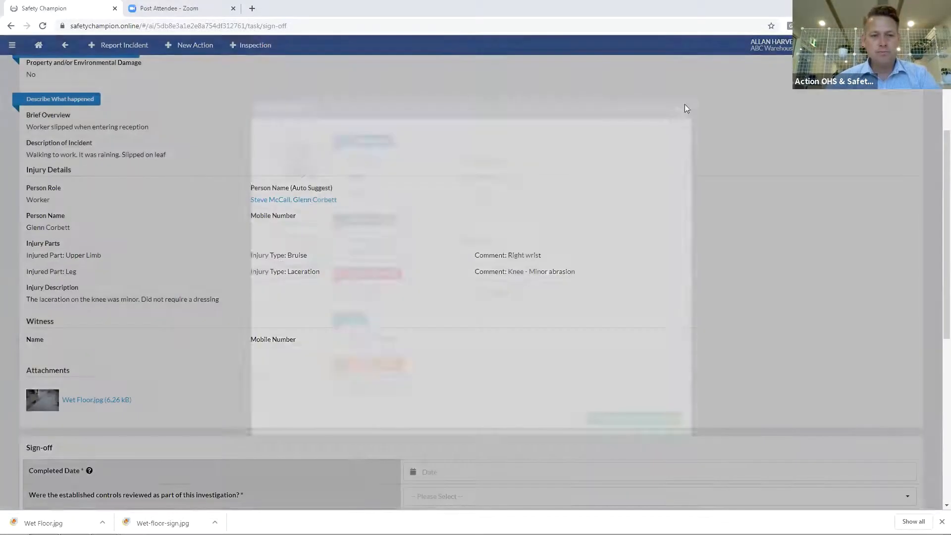
Scroll down to the Sign-off section and open the Completed Date calendar
scroll(59, 210, down, 2)
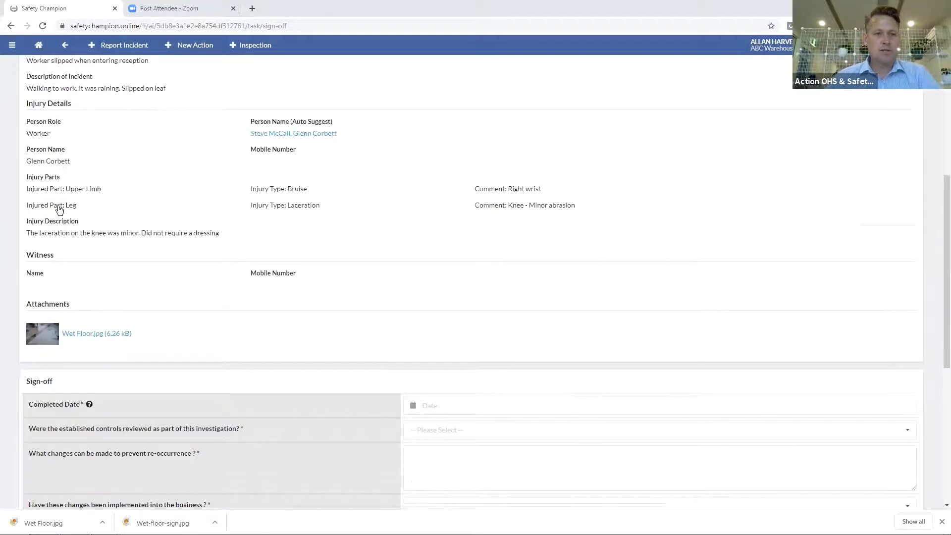
scroll(159, 210, down, 4)
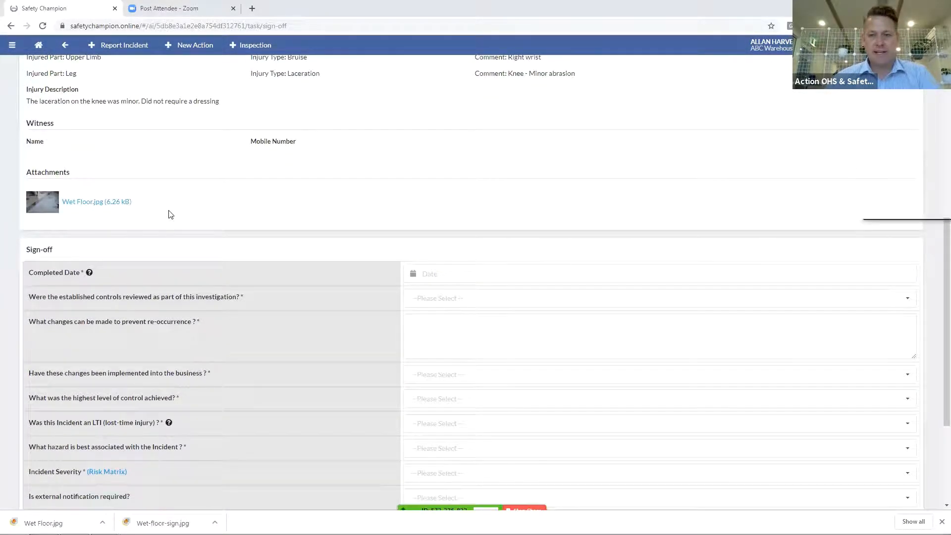
scroll(169, 213, down, 2)
click(440, 227)
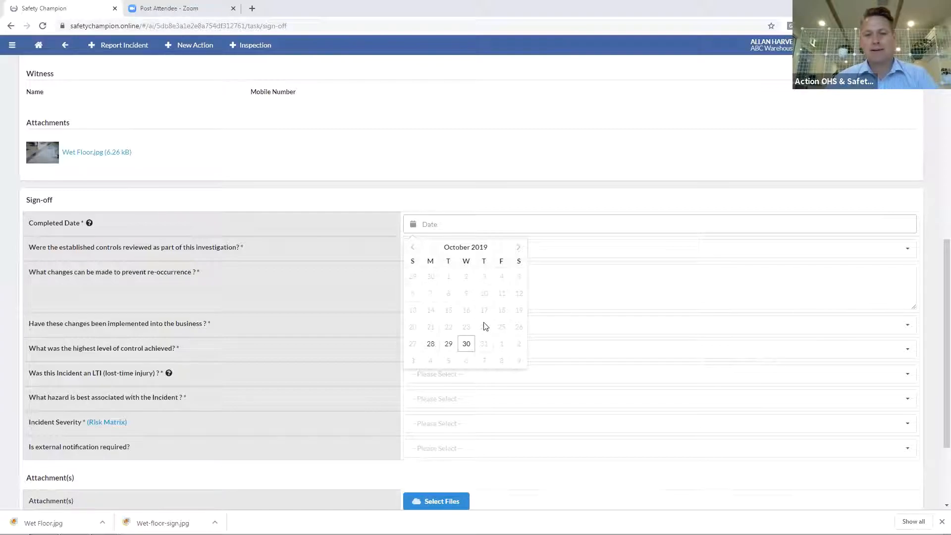
Set the Completed Date to 2019-10-30 and answer No to controls reviewed
click(467, 346)
click(447, 256)
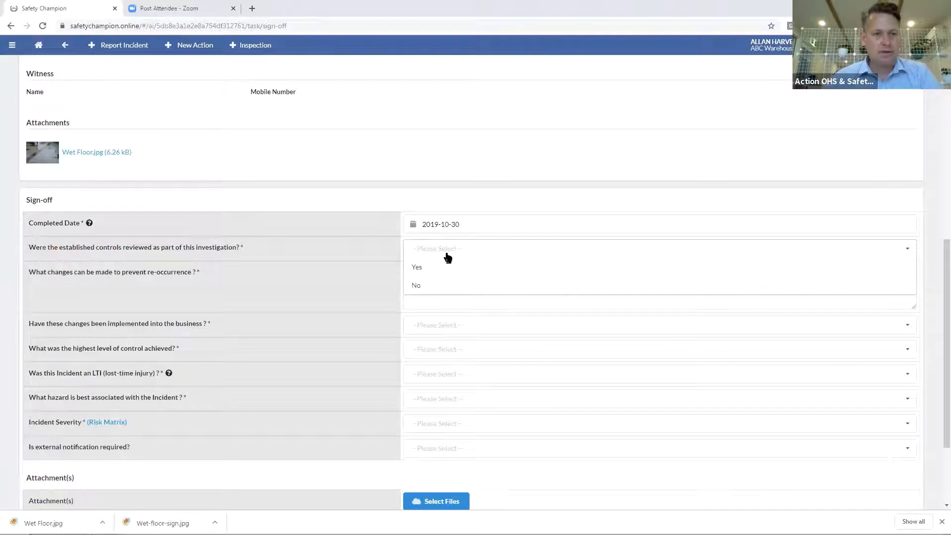
click(443, 269)
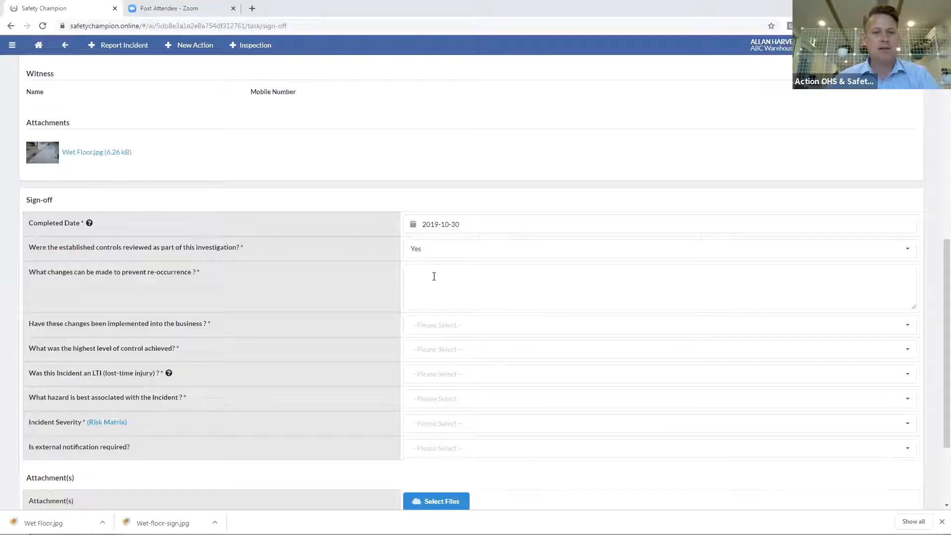
click(429, 254)
click(424, 284)
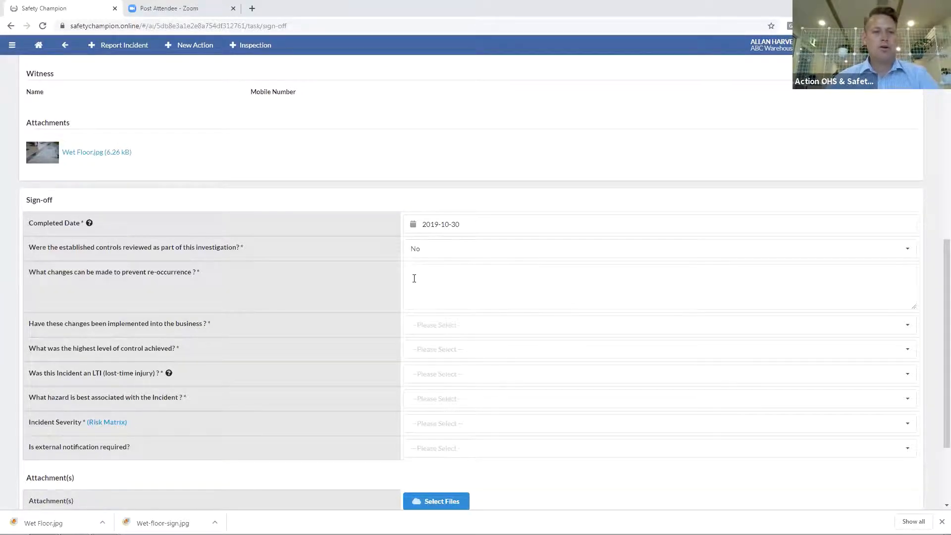
List the changes 'Umbrella bag at the front - IN PLACE' and 'Place a wet floor sign - NOT IN PLACE'
click(427, 278)
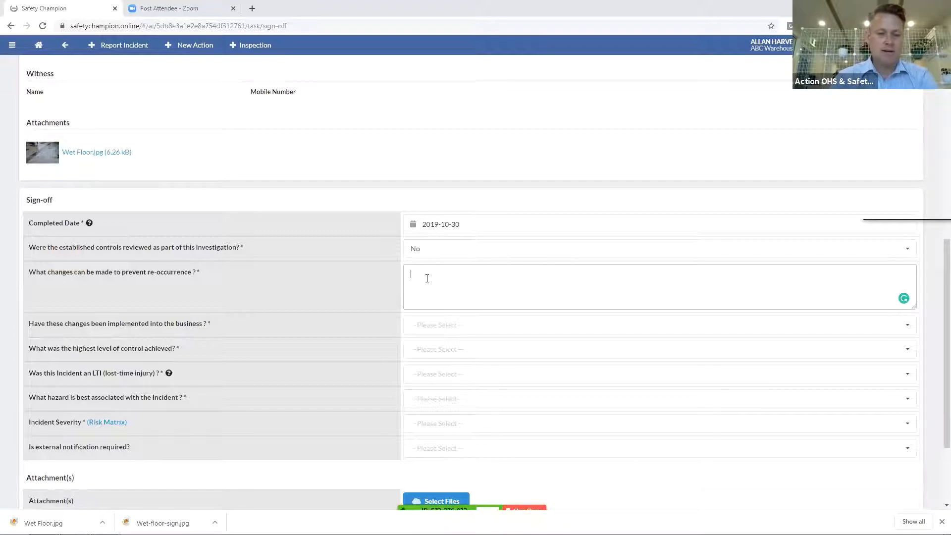
text(U)
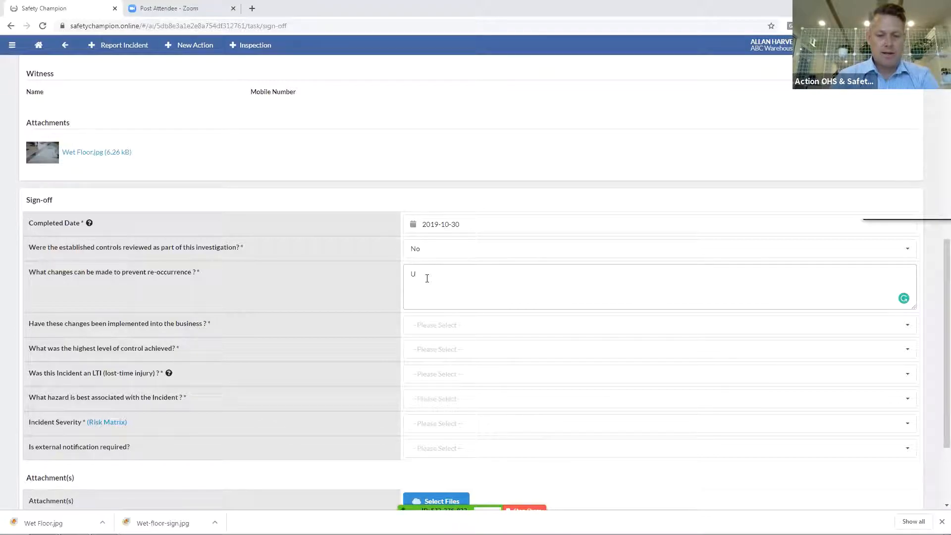
text(mbrella bag a)
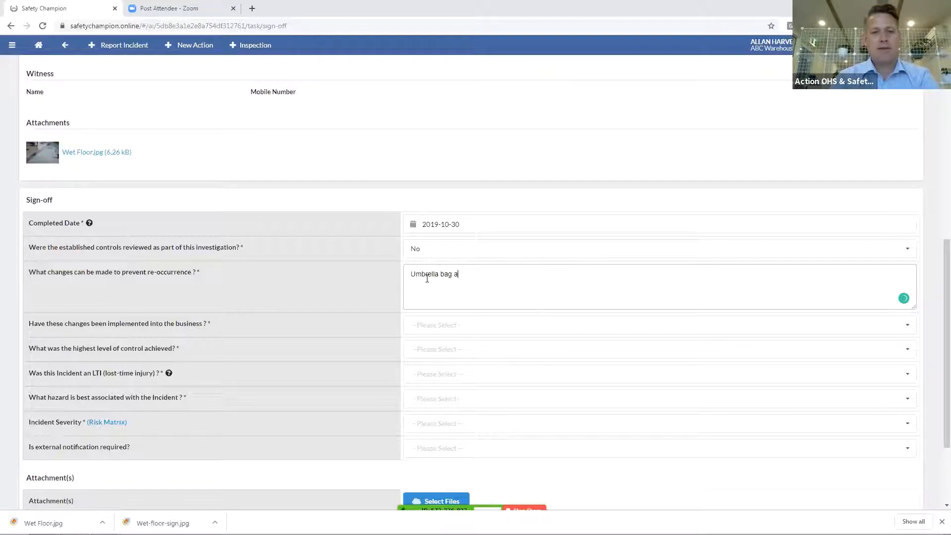
text(t the front)
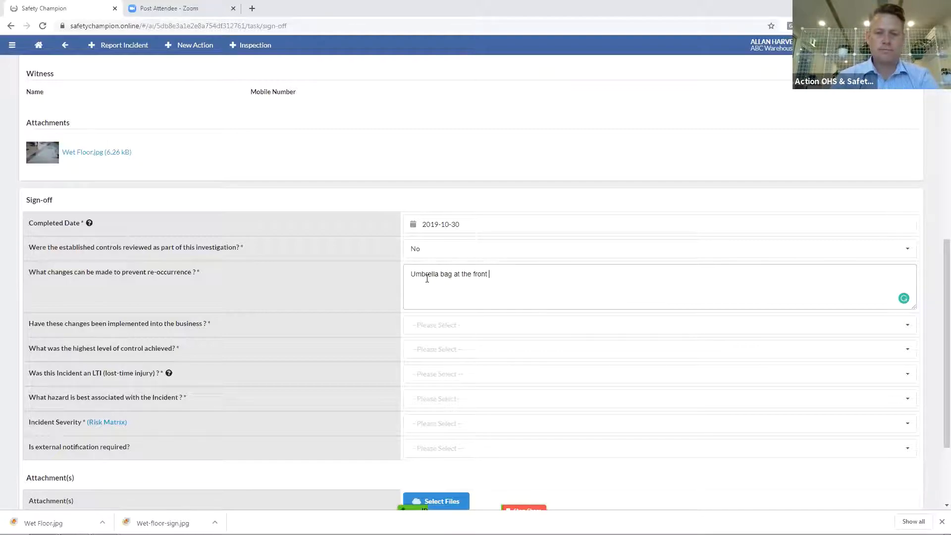
text( - IN PLACE)
key(Return)
text(Plac)
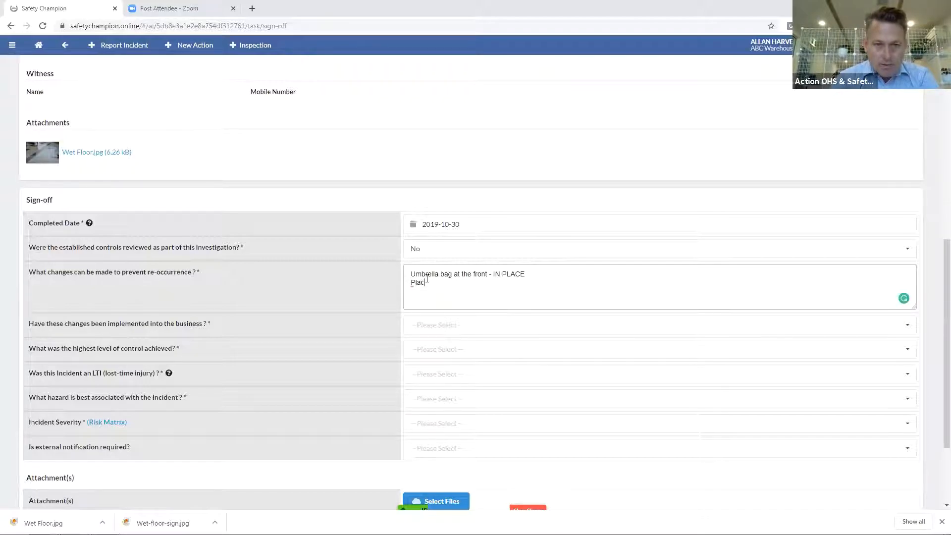
text(e a wet floor sign)
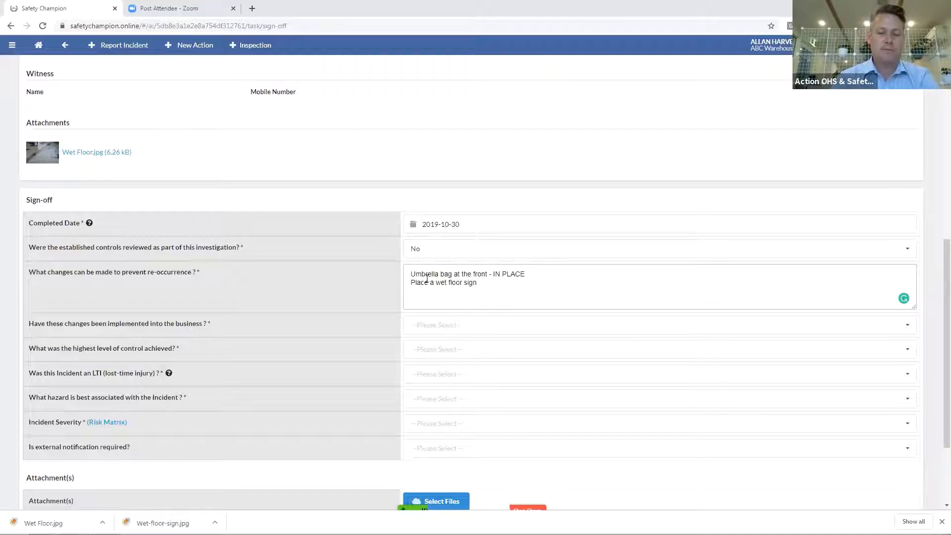
text( - NO)
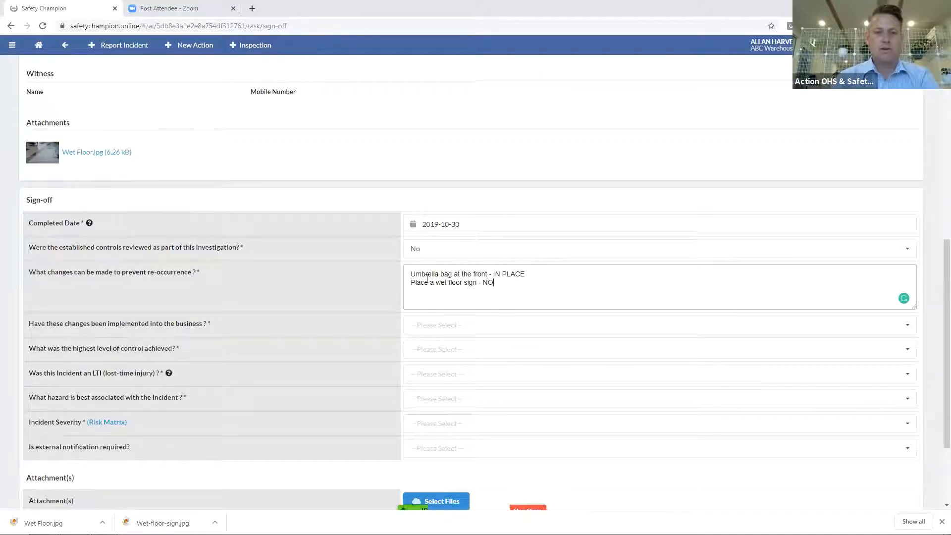
text(T IN PLACE)
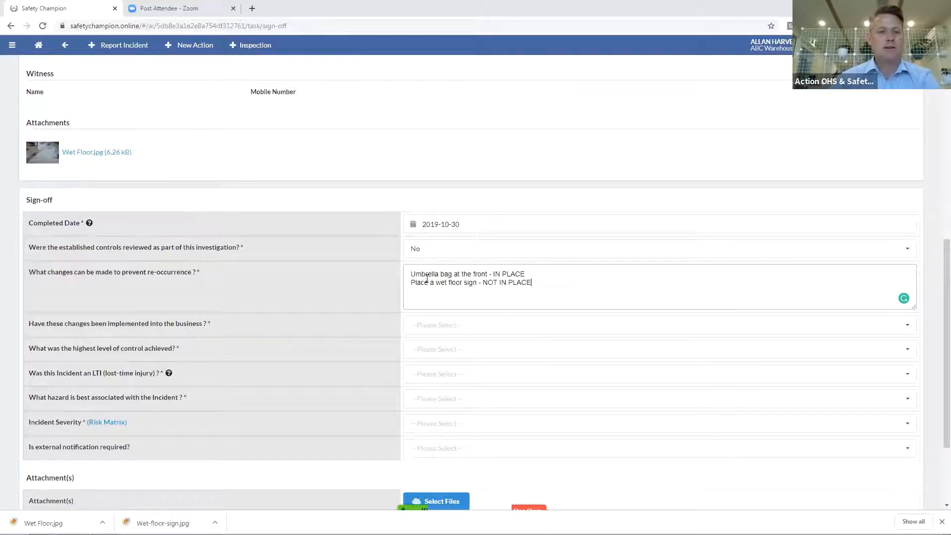
Answer No to whether the changes have been implemented
click(429, 327)
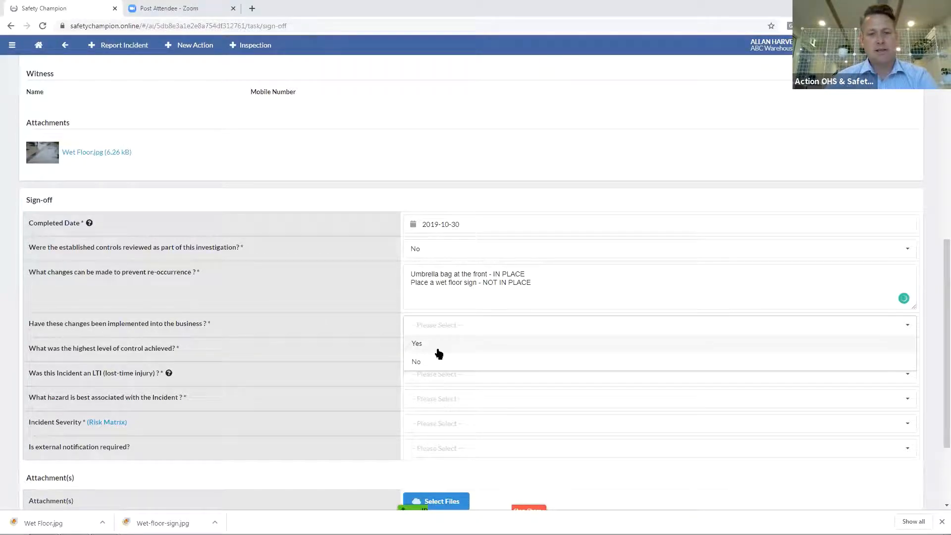
click(433, 346)
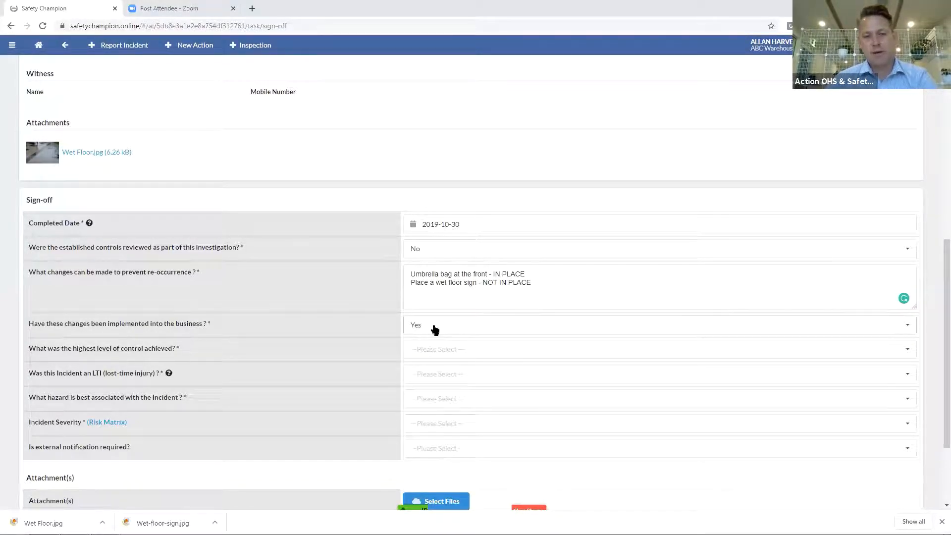
click(436, 329)
click(437, 361)
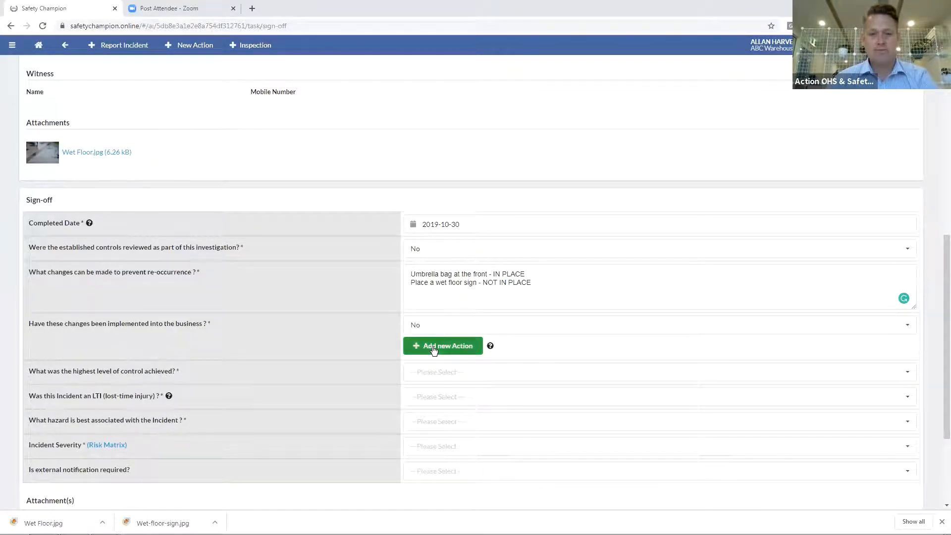
Start a new action identified 2019-10-30, enter the reporter, source Incident, close date 2019-11-30
click(432, 346)
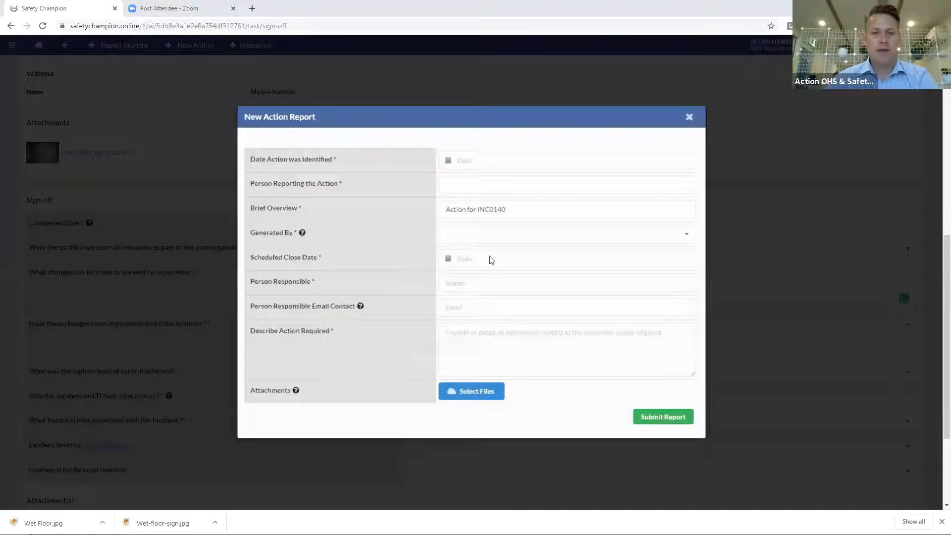
click(502, 280)
click(475, 181)
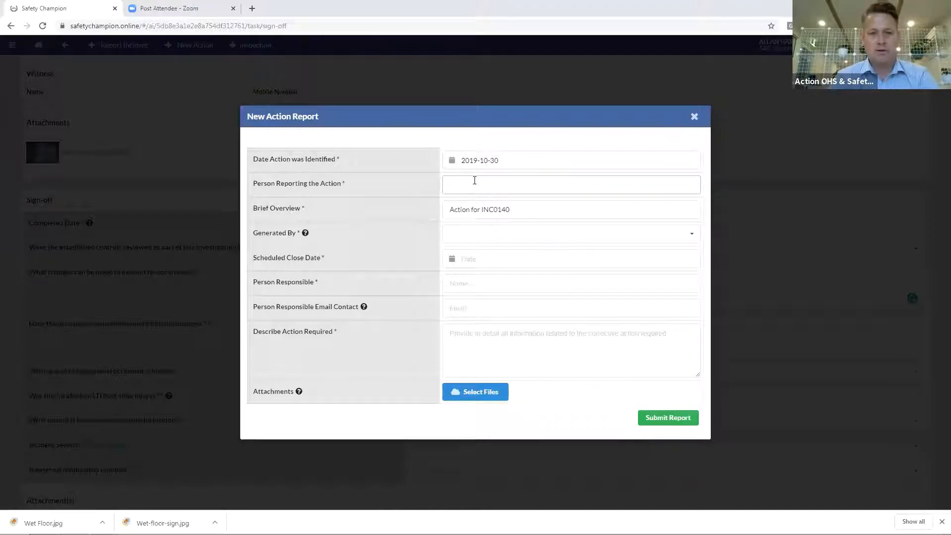
text(Craig)
click(476, 235)
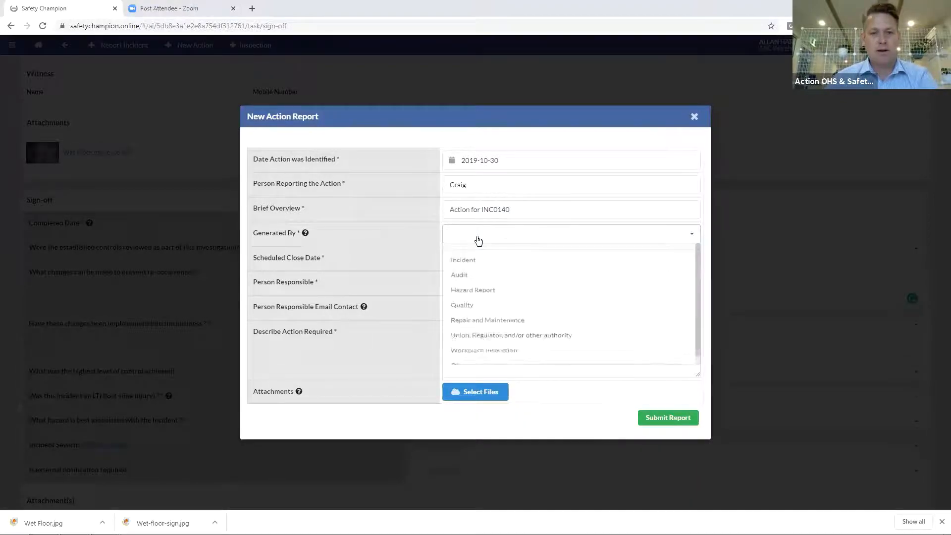
click(480, 251)
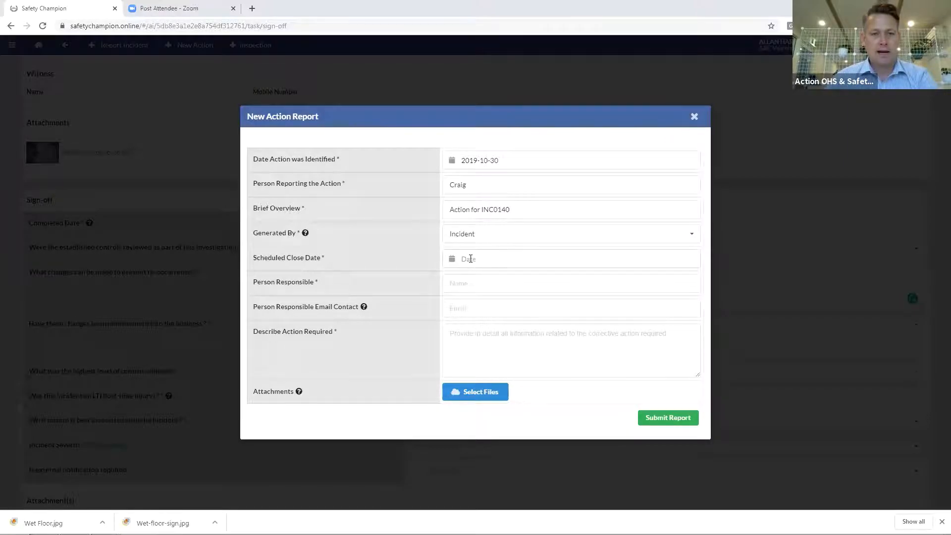
click(470, 258)
click(557, 282)
click(557, 379)
Enter the responsible person and description 'Please purchase wet floor sign', then submit the action
click(479, 283)
text(Damien)
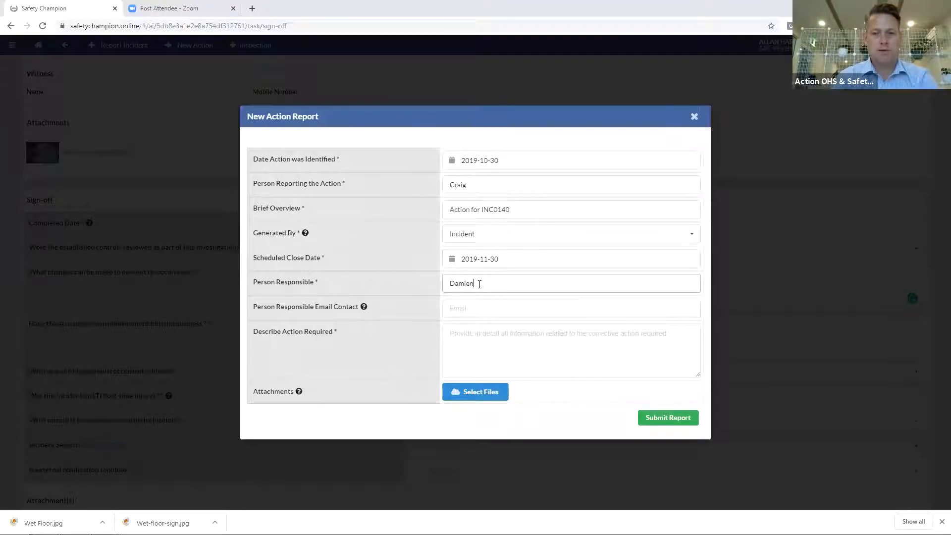
click(462, 333)
text(Please purchase wet f)
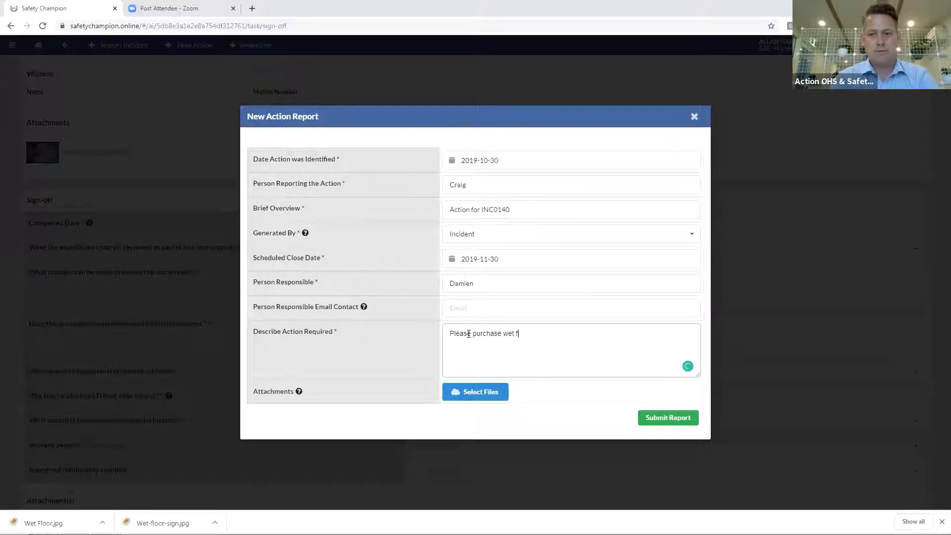
text(loor sign)
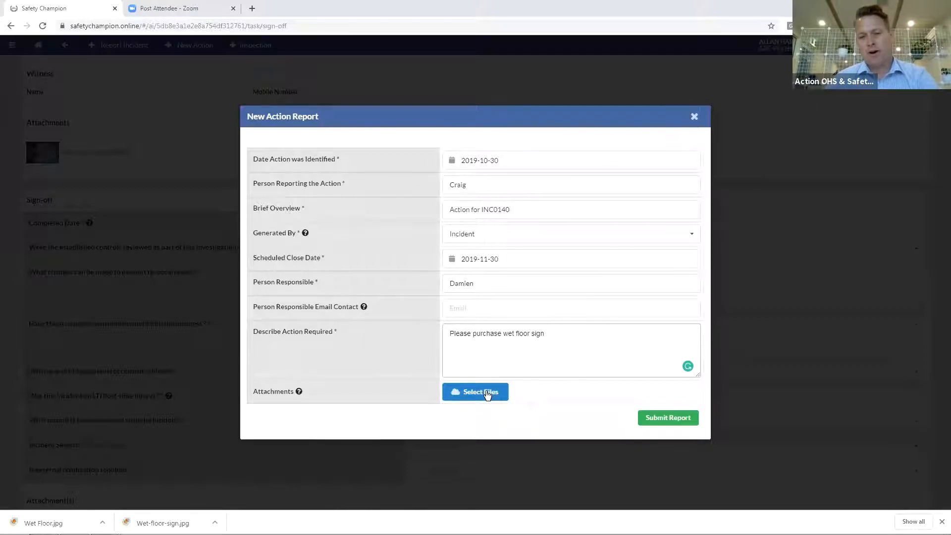
click(679, 418)
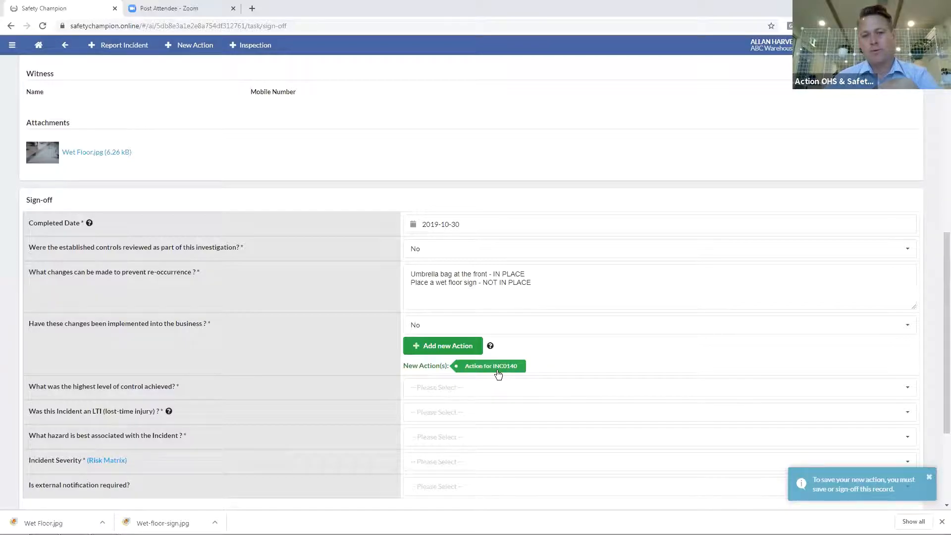
Set the highest level of control to Administration and mark the incident as an LTI
scroll(495, 374, down, 3)
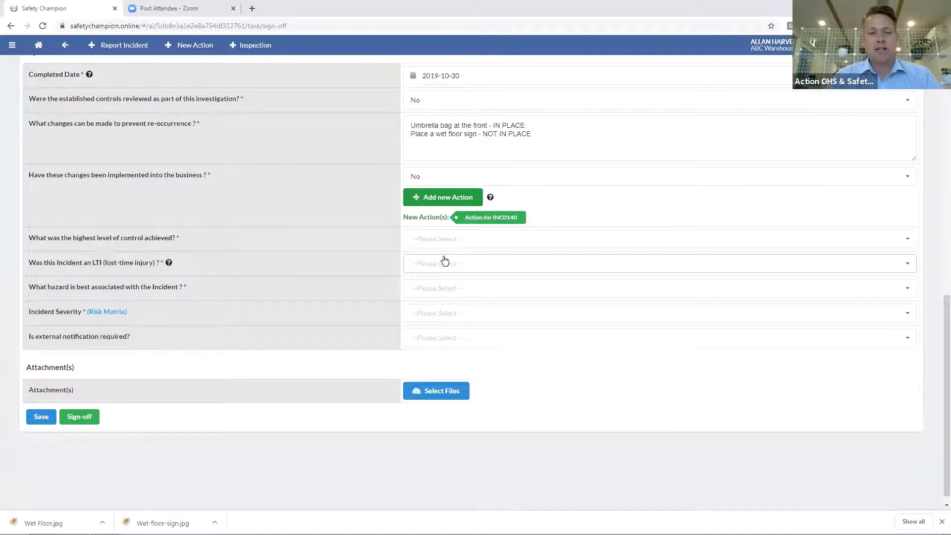
click(442, 239)
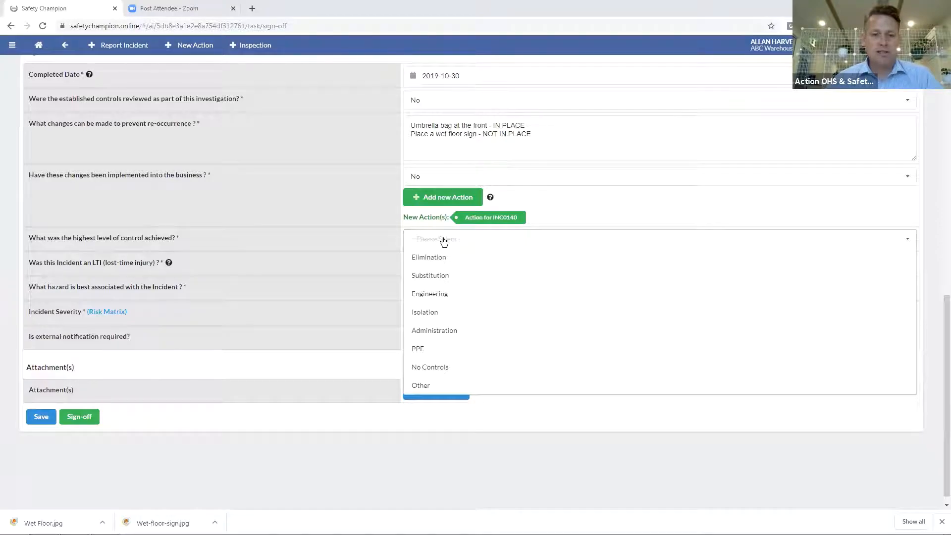
click(431, 332)
click(435, 263)
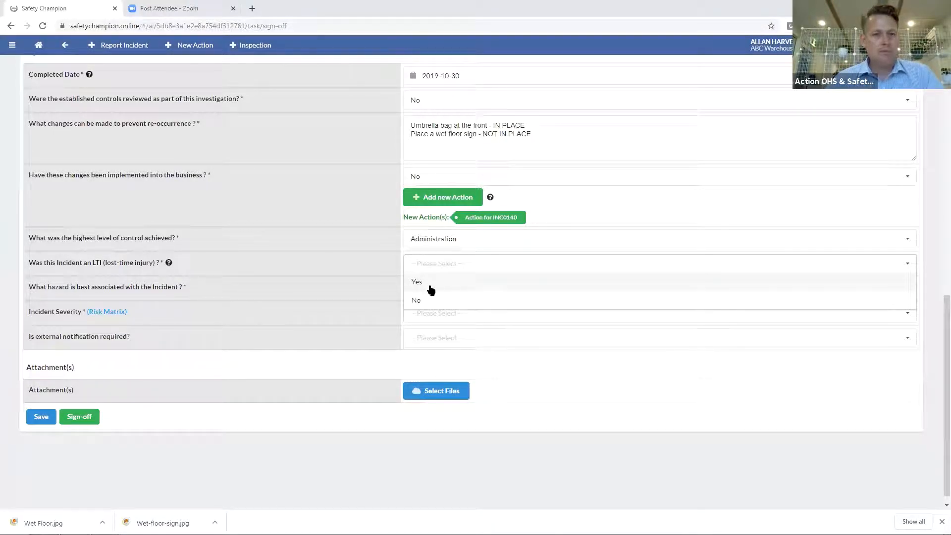
click(429, 285)
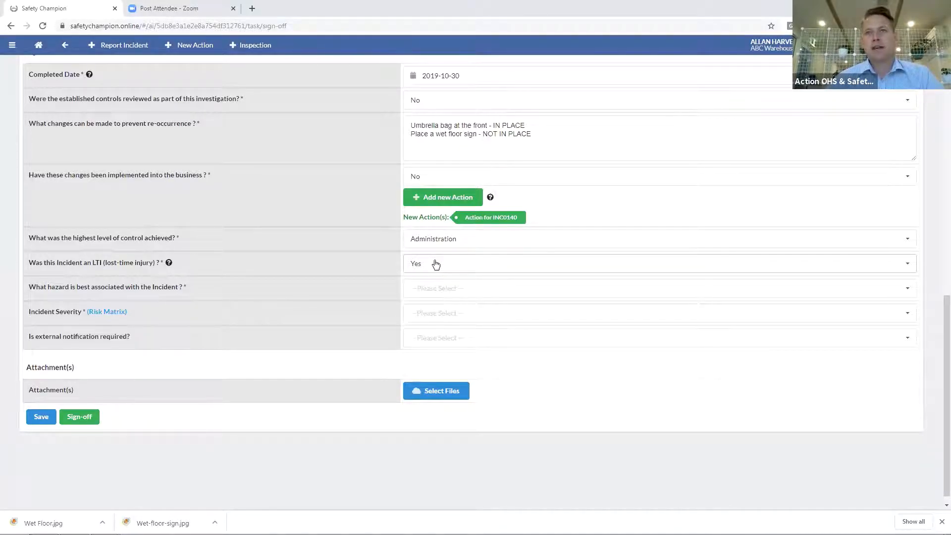
Choose Slip Trip Fall as the hazard and bring up the Risk Matrix for severity
click(429, 288)
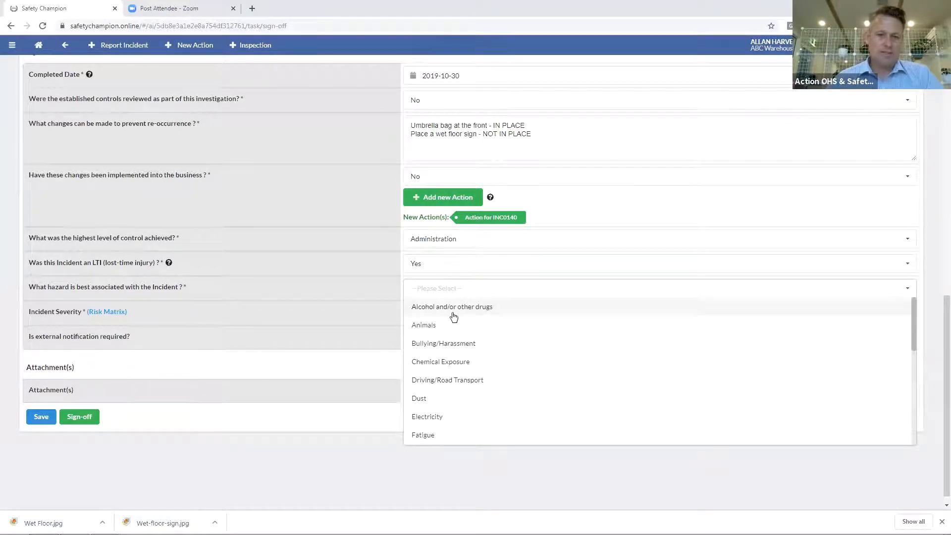
scroll(452, 317, down, 5)
click(454, 333)
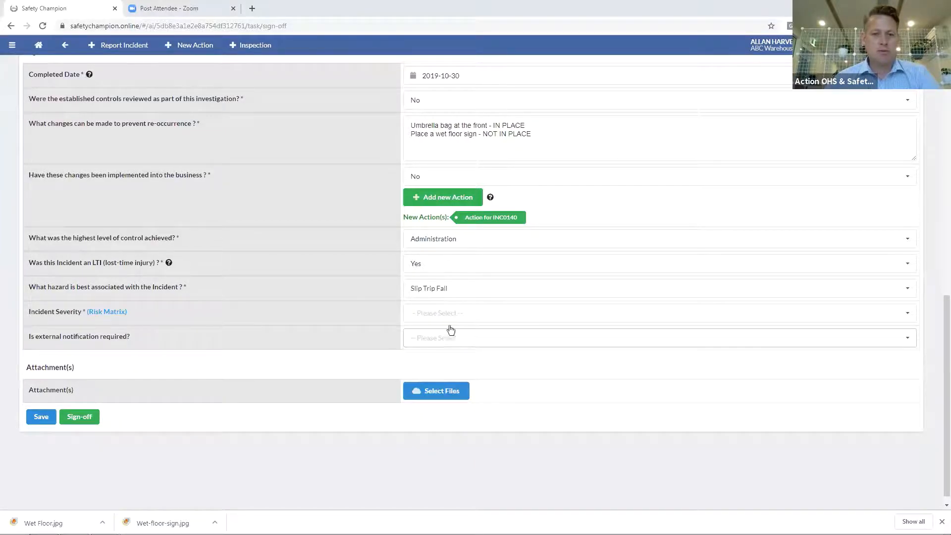
click(439, 313)
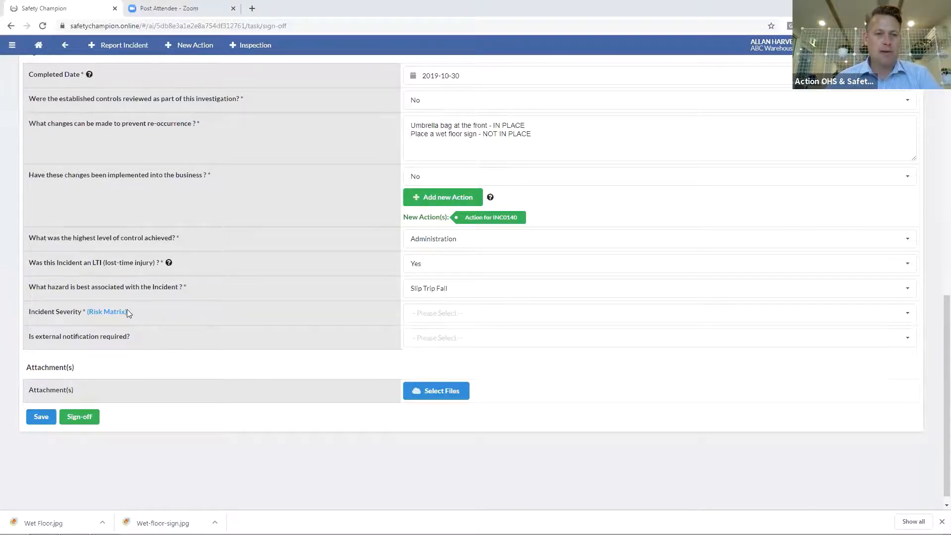
click(106, 312)
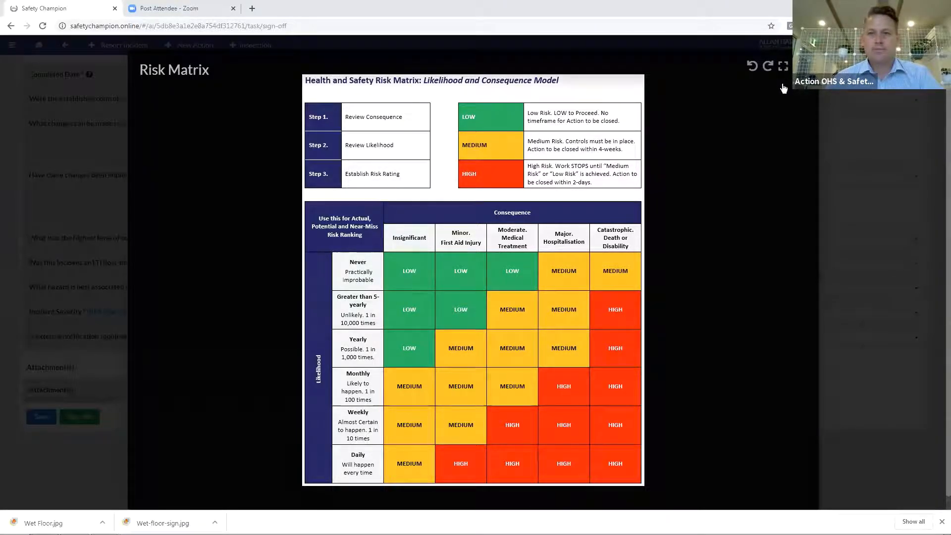
Close the Risk Matrix and set the incident severity to Medium
click(798, 66)
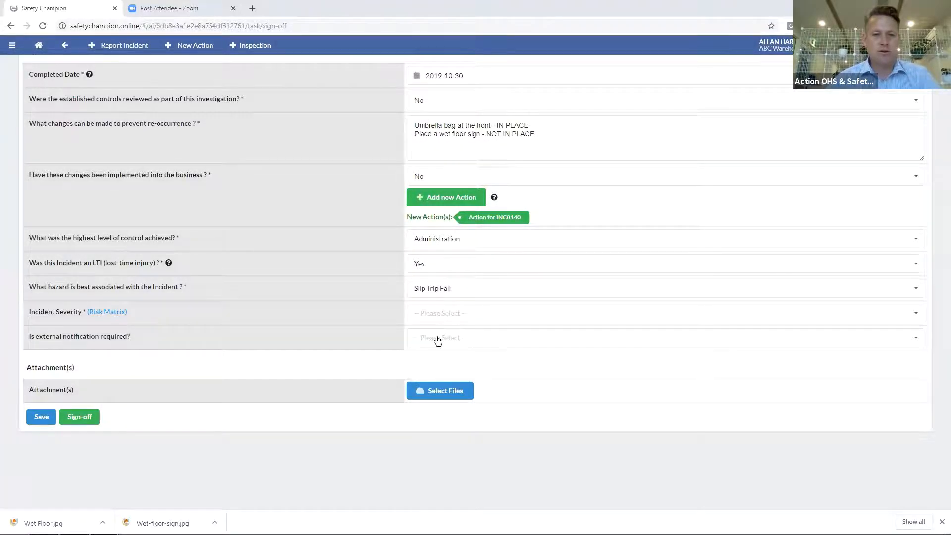
click(436, 322)
click(437, 341)
Set external notification required to Yes and start adding a notified external body
click(437, 340)
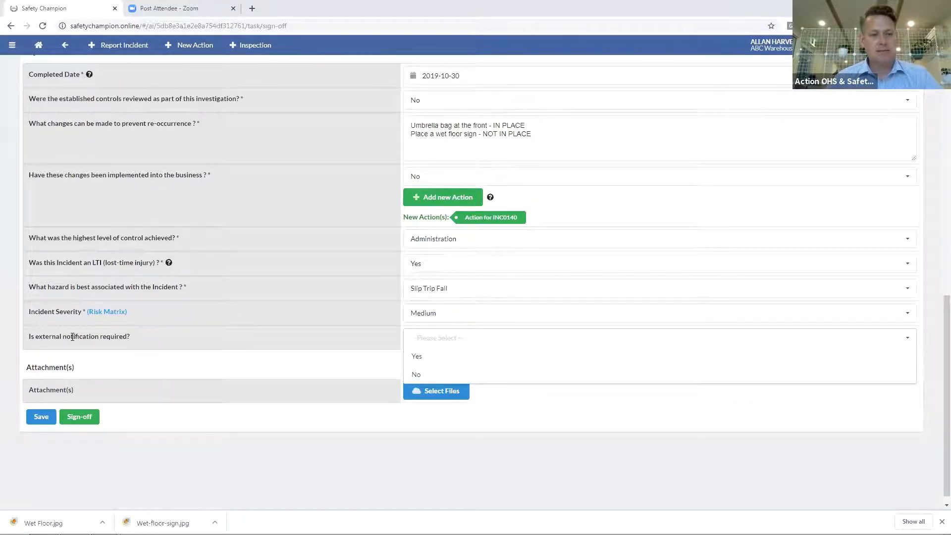
click(419, 362)
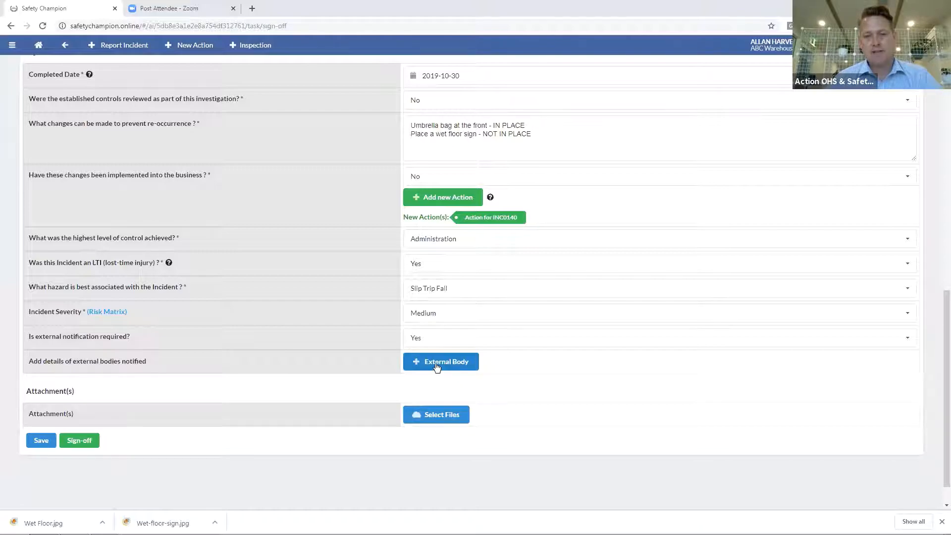
click(443, 346)
click(423, 375)
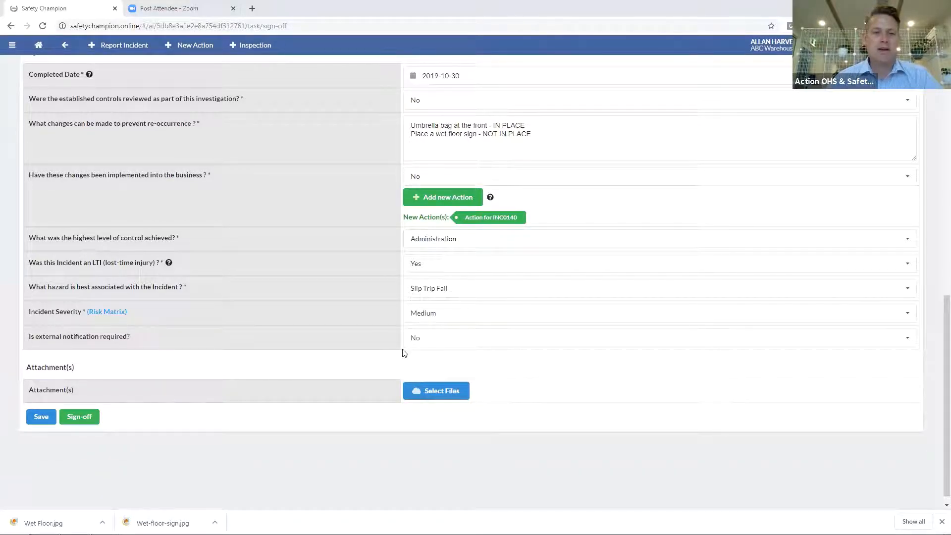
click(434, 346)
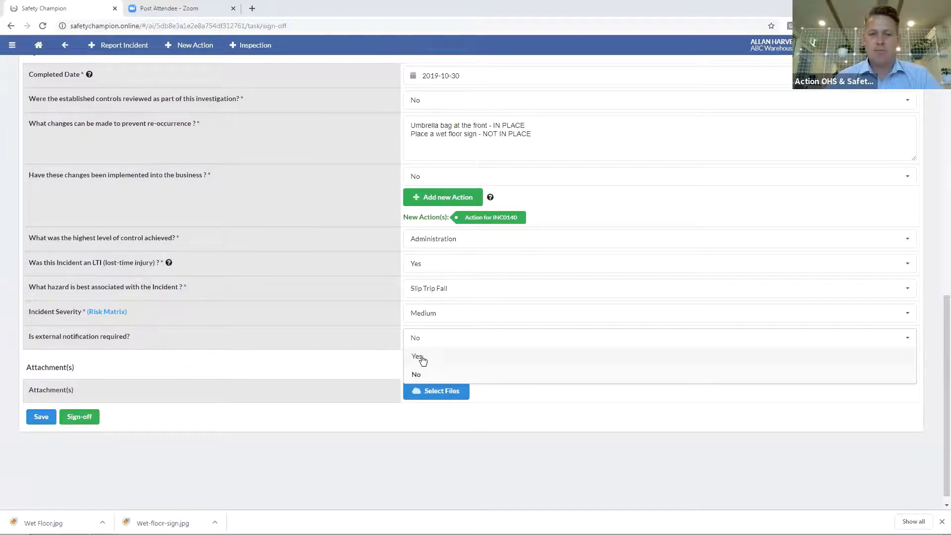
click(422, 358)
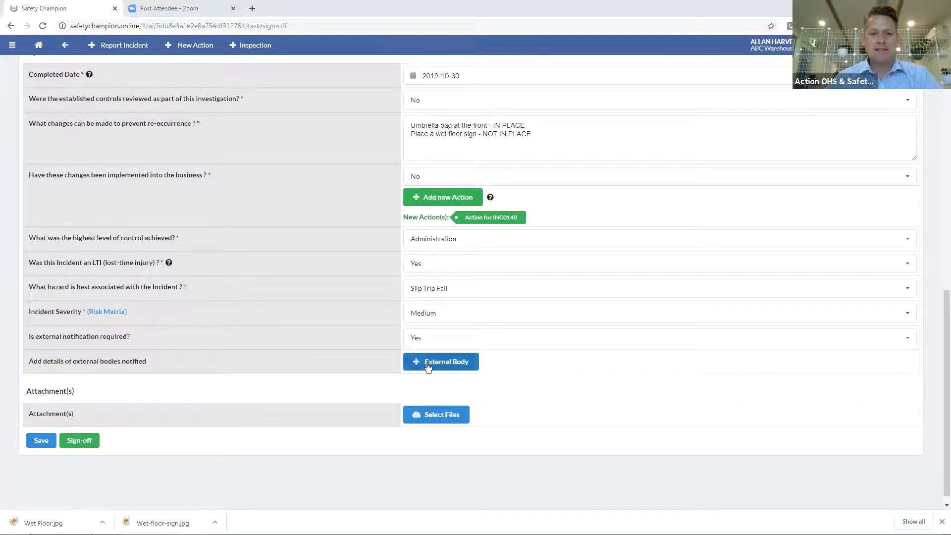
click(426, 360)
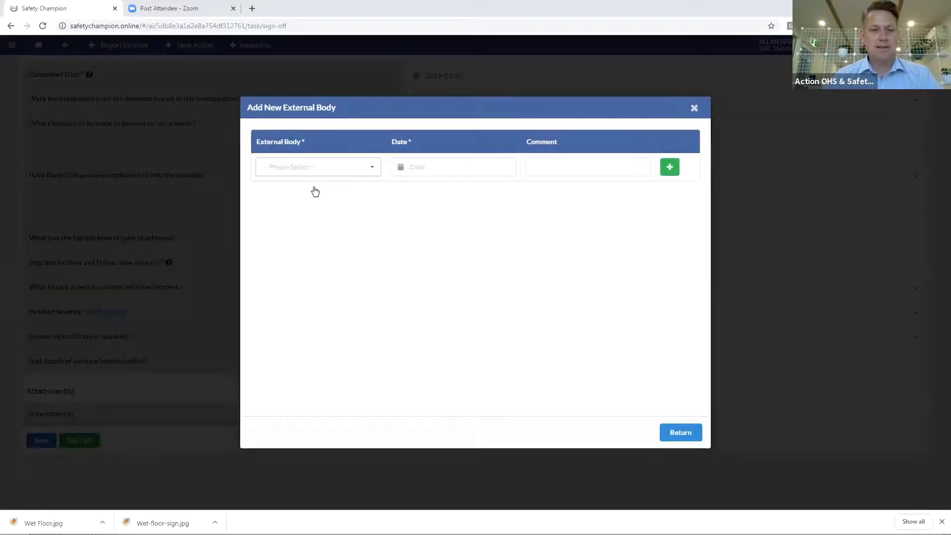
Add Workers Compensation Agent notified 2019-10-30 with comment 'Ref: TYU-123'
click(315, 167)
click(316, 204)
click(453, 166)
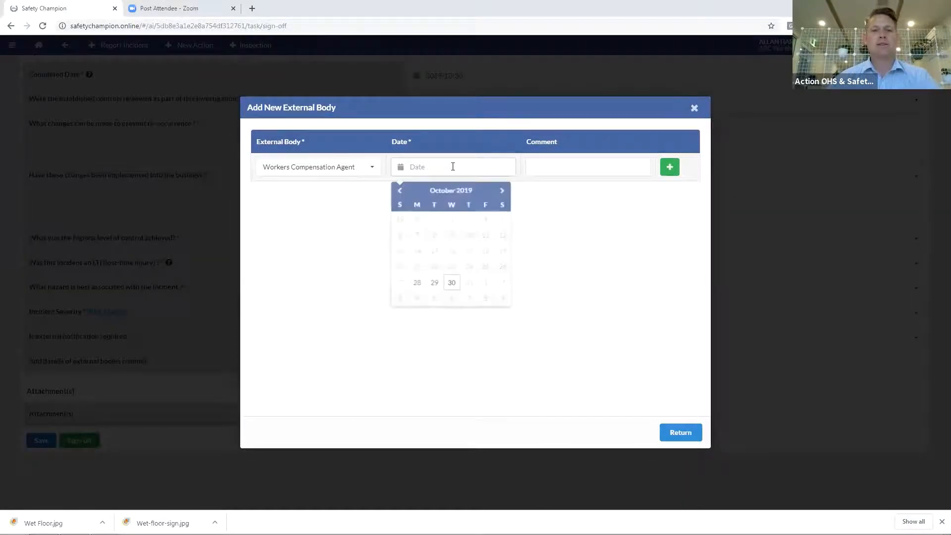
click(449, 290)
click(570, 173)
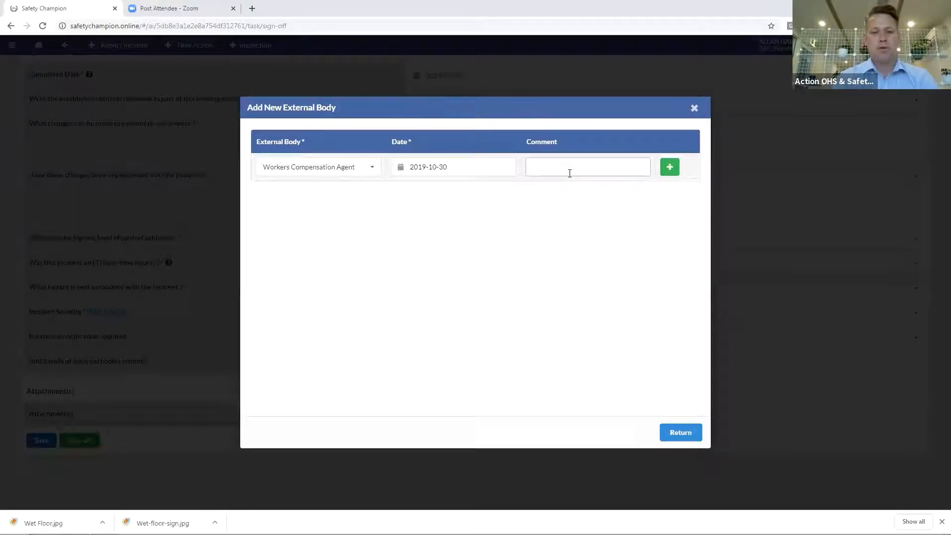
text(Ref:)
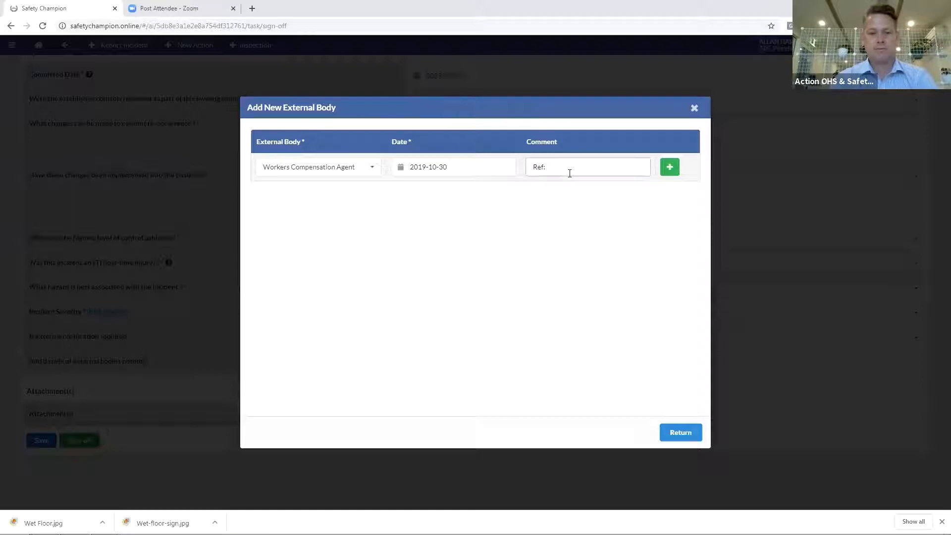
text( TYU-123)
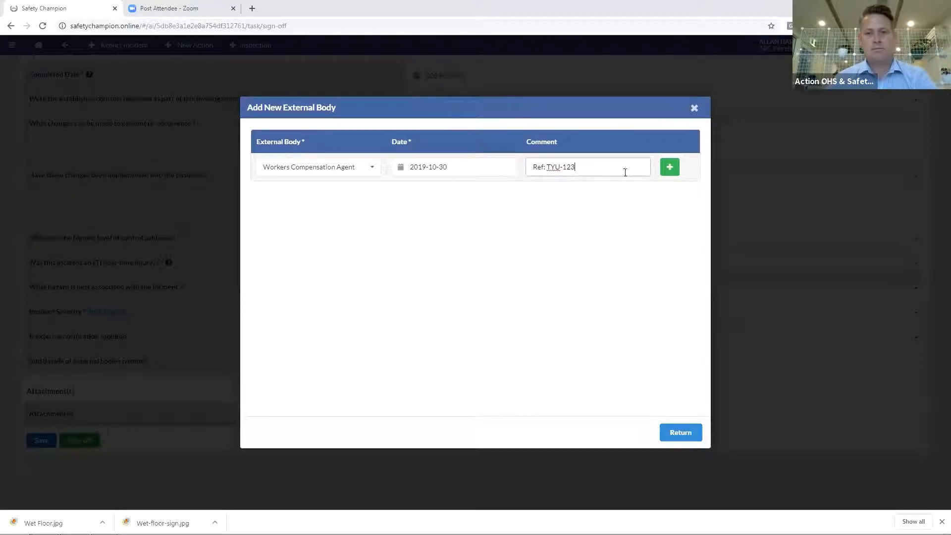
click(669, 167)
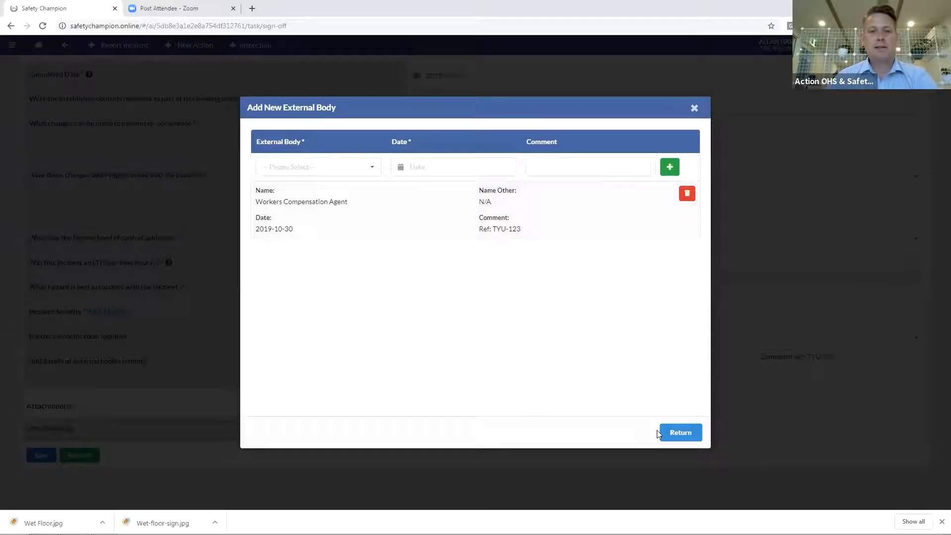
Add Other body 'Security' dated 2019-10-28 with a comment about someone slipping, then return
click(367, 171)
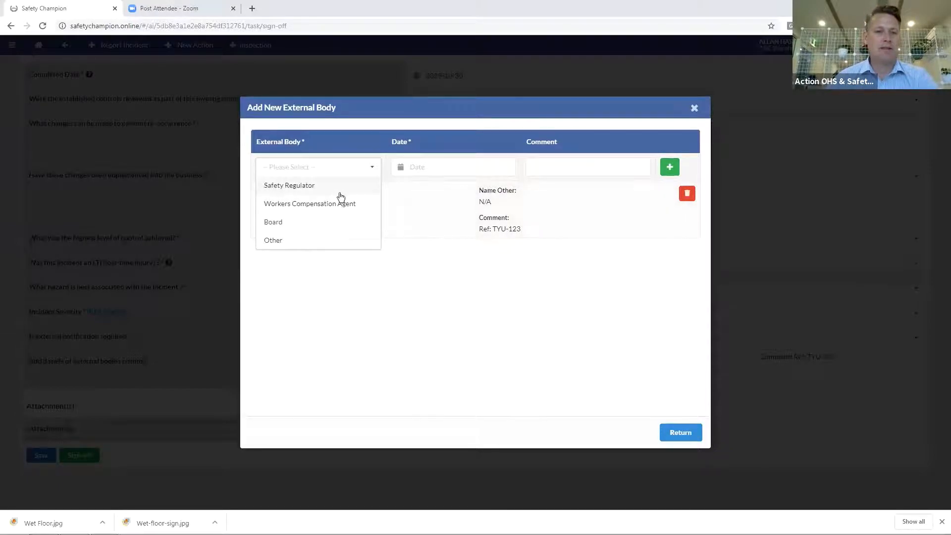
click(288, 241)
click(291, 193)
text(Area Mana)
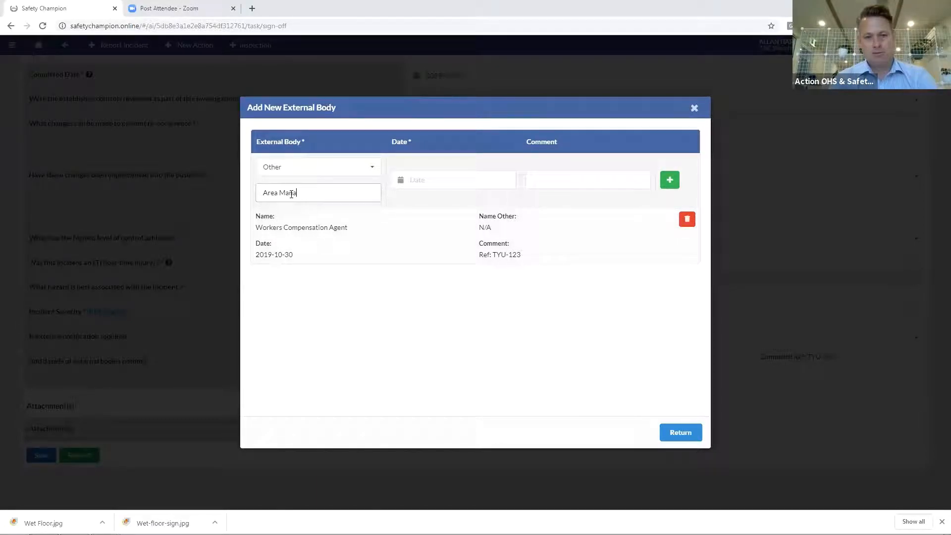
text(ger of)
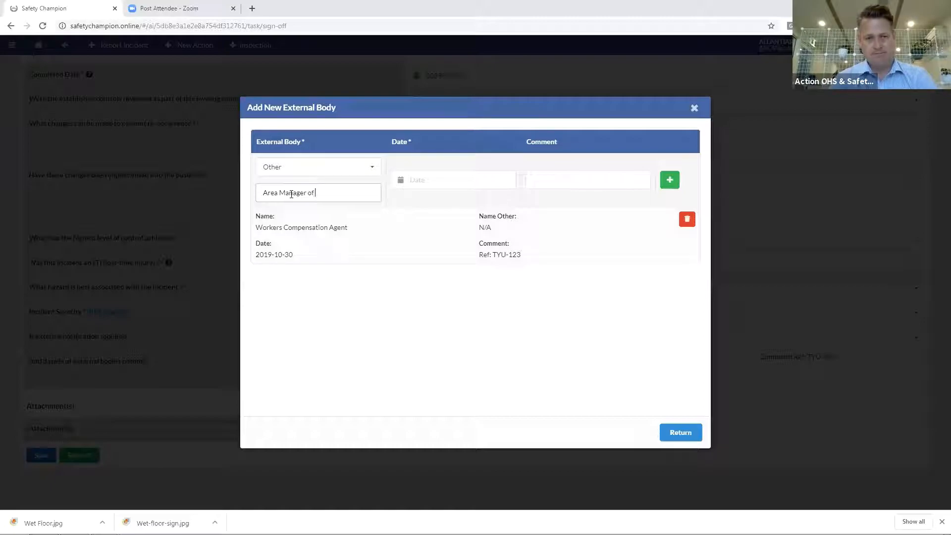
key(BackSpace)
key(BackSpace)
key(BackSpace)
key(BackSpace)
key(BackSpace)
key(BackSpace)
key(BackSpace)
key(BackSpace)
key(BackSpace)
key(BackSpace)
key(BackSpace)
key(BackSpace)
key(BackSpace)
key(BackSpace)
key(BackSpace)
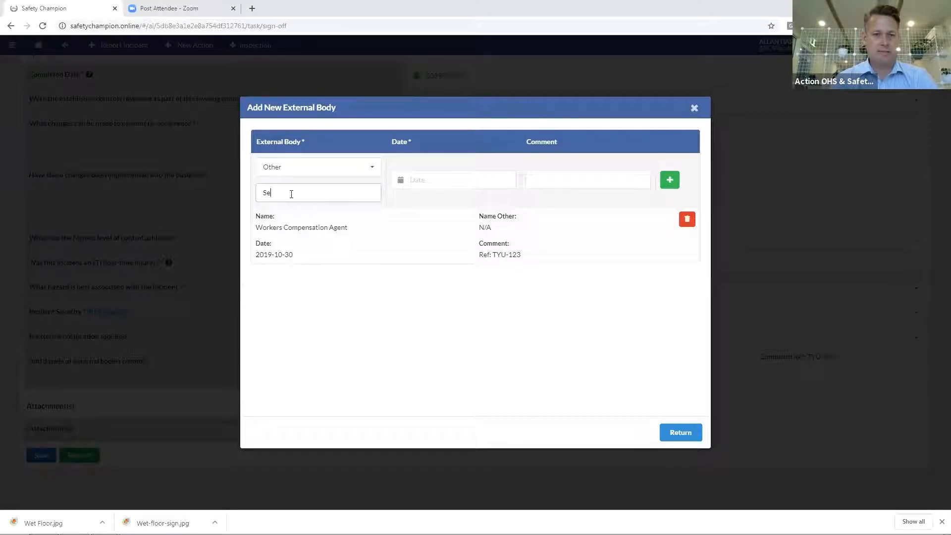
click(447, 182)
click(419, 299)
click(565, 178)
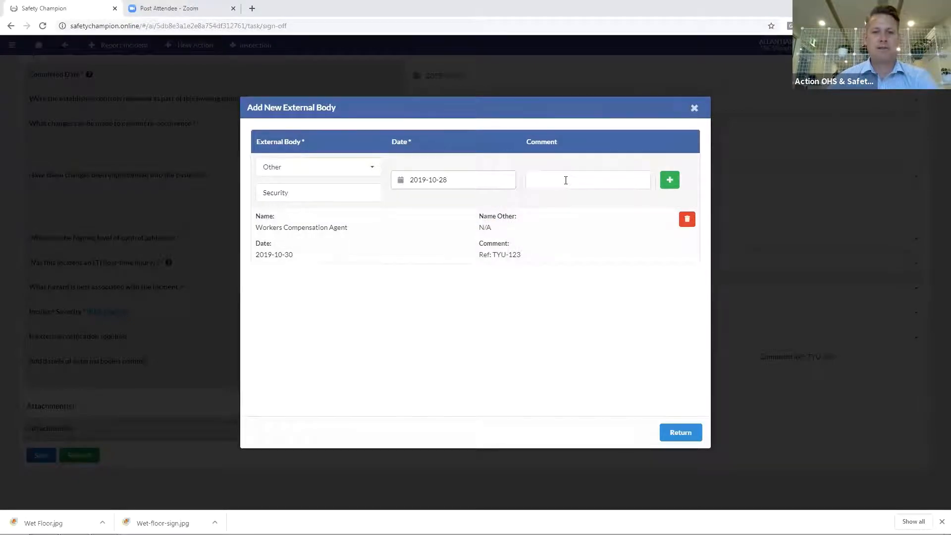
text(I told Jeff that someone slipped)
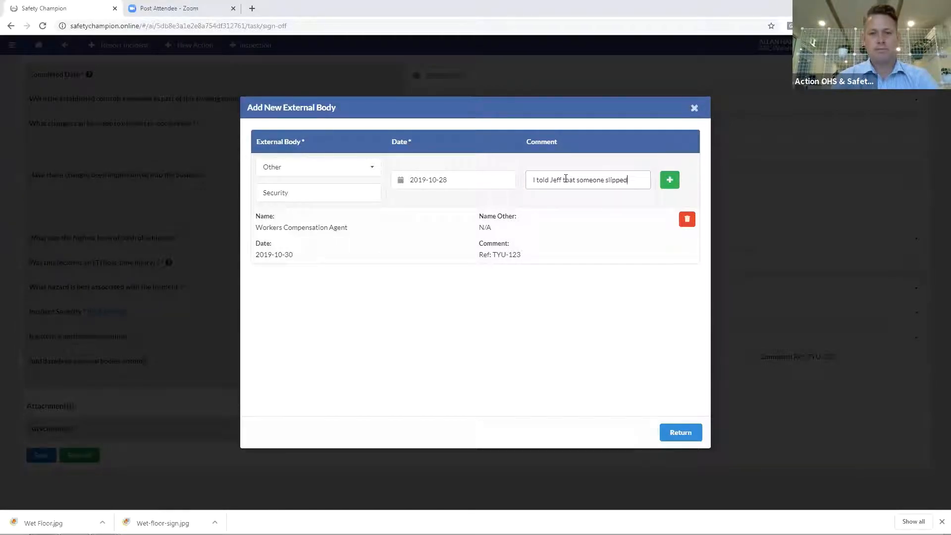
click(667, 182)
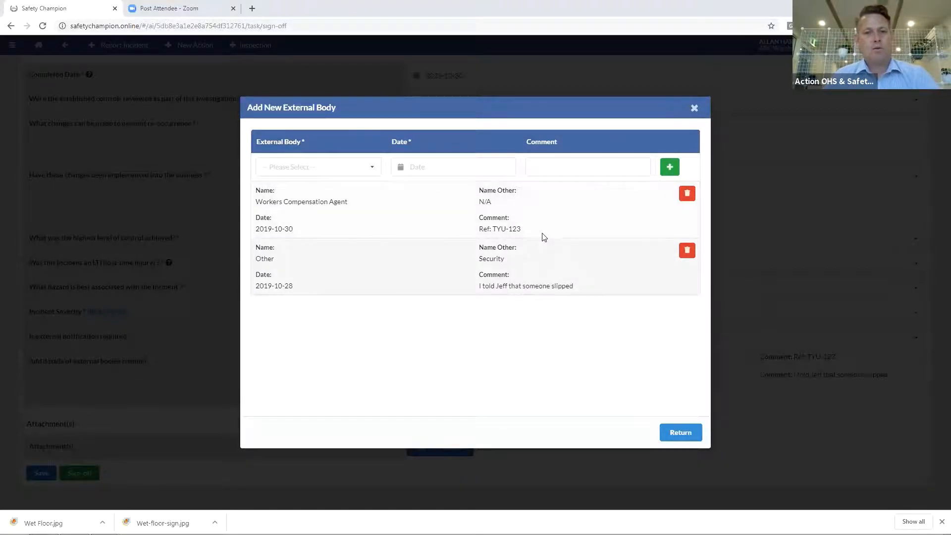
click(680, 431)
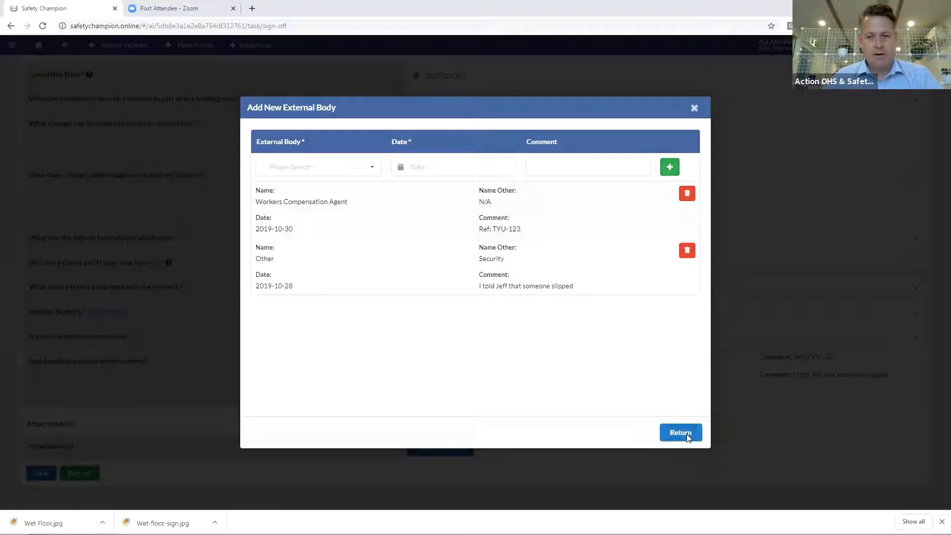
Scroll to the bottom and sign off the INC0140 investigation, creating action ACT0179
scroll(622, 378, down, 2)
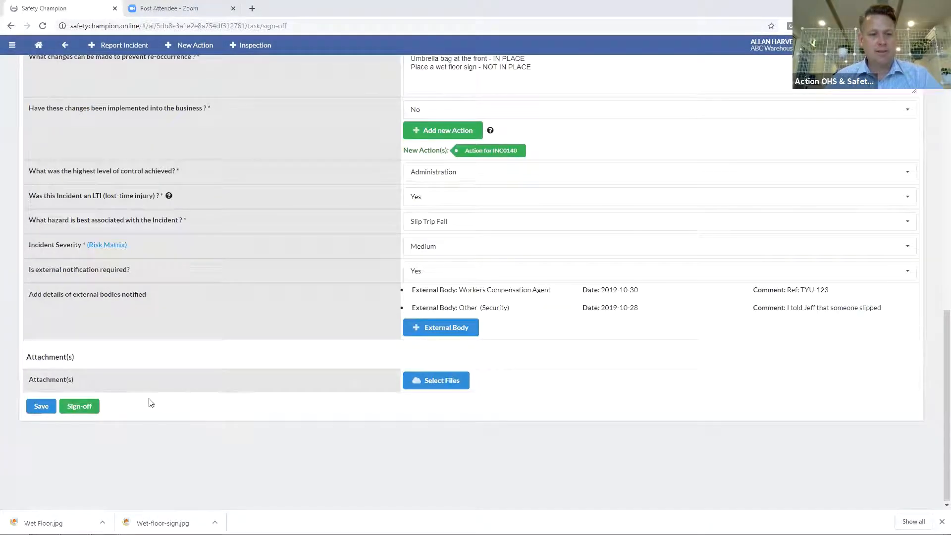
click(76, 411)
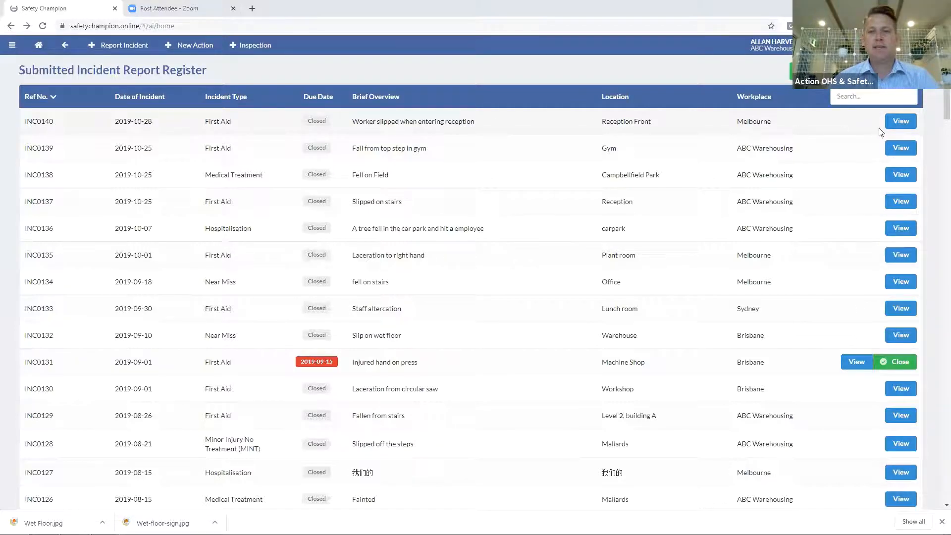
Open incident INC0140 and preview its Wet Floor.jpg attachment
click(901, 123)
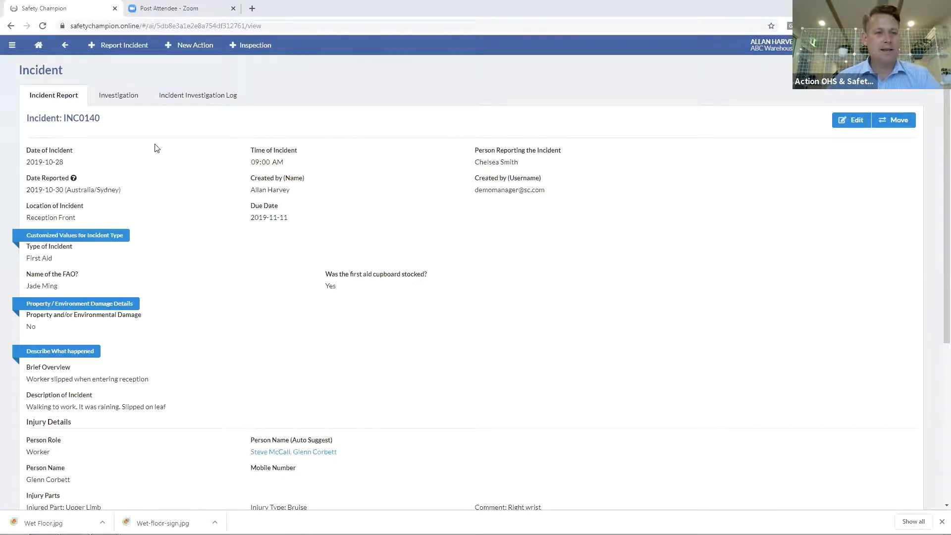
scroll(157, 148, down, 5)
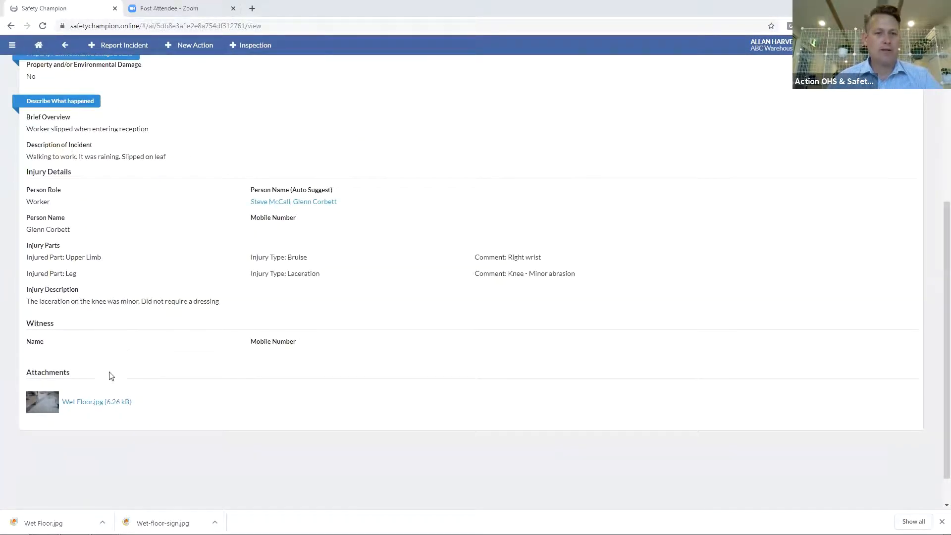
click(43, 411)
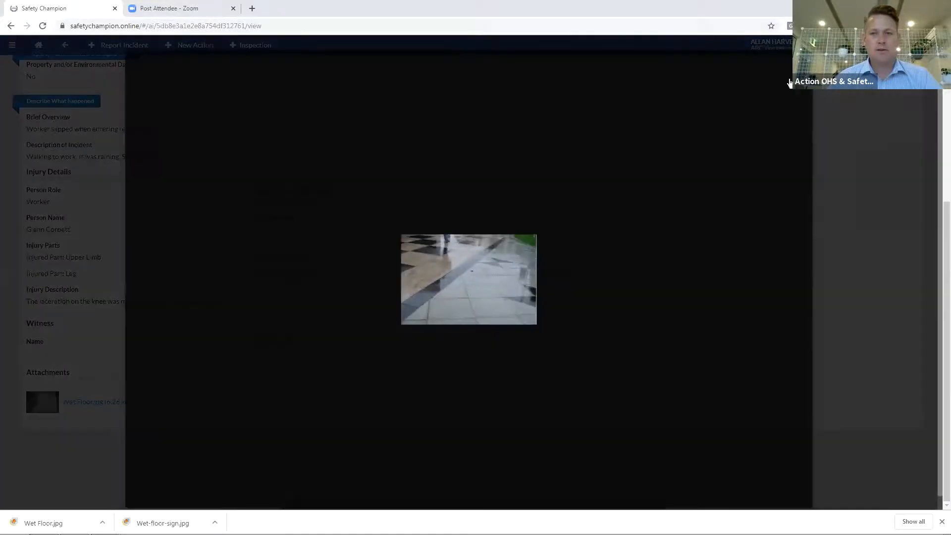
click(290, 255)
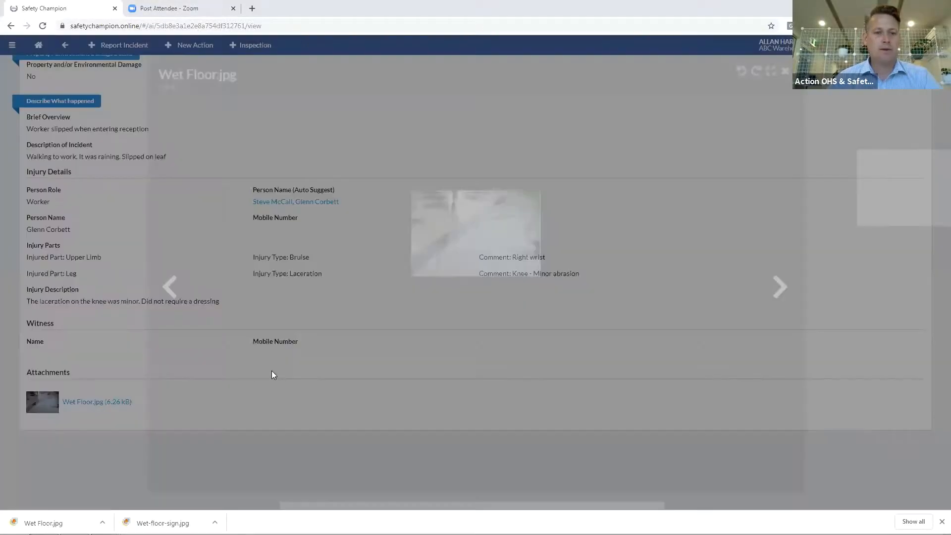
Show INC0140's Investigation tab with the external bodies and action ACT0179
scroll(313, 306, up, 1)
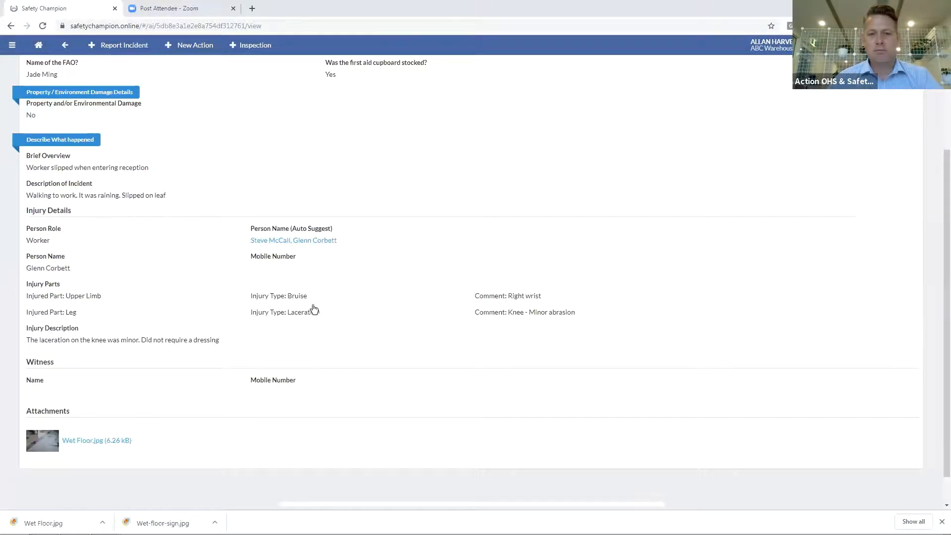
scroll(297, 307, up, 5)
scroll(237, 297, down, 3)
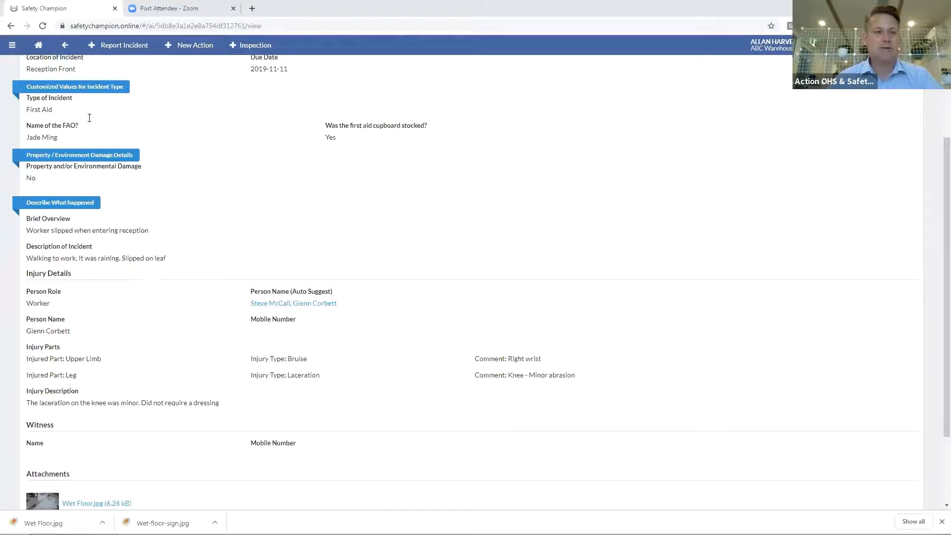
scroll(89, 118, up, 3)
click(118, 95)
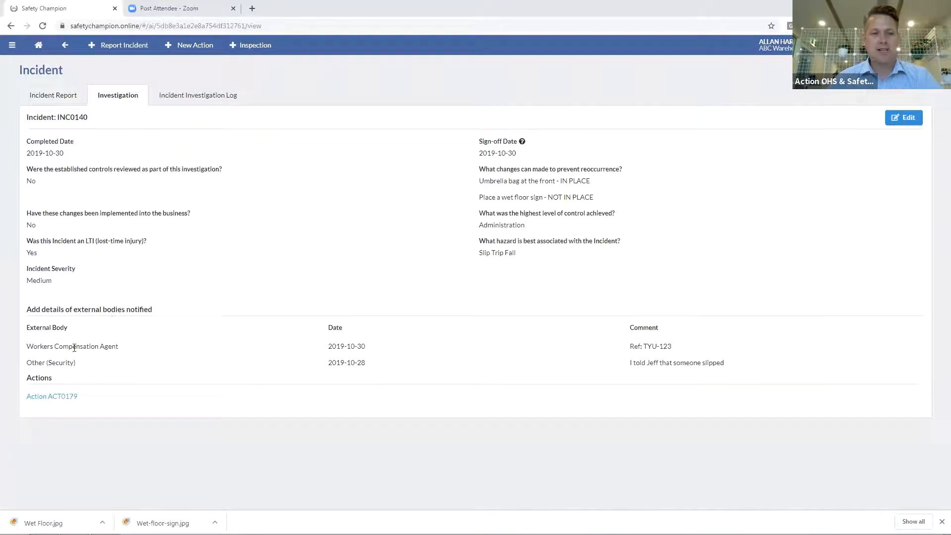
Check ACT0179's full detail and corrective action (In Progress, unsigned), then return to INC0140
click(50, 399)
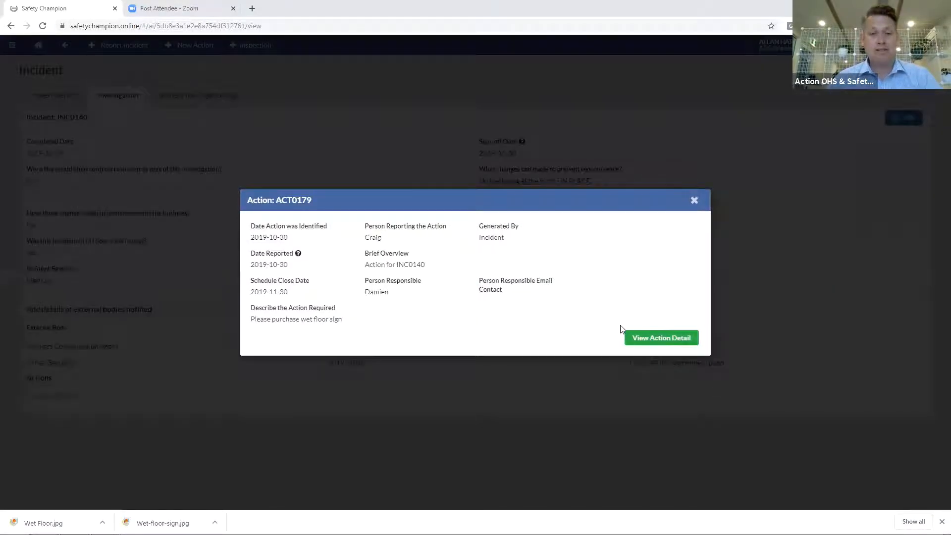
click(660, 340)
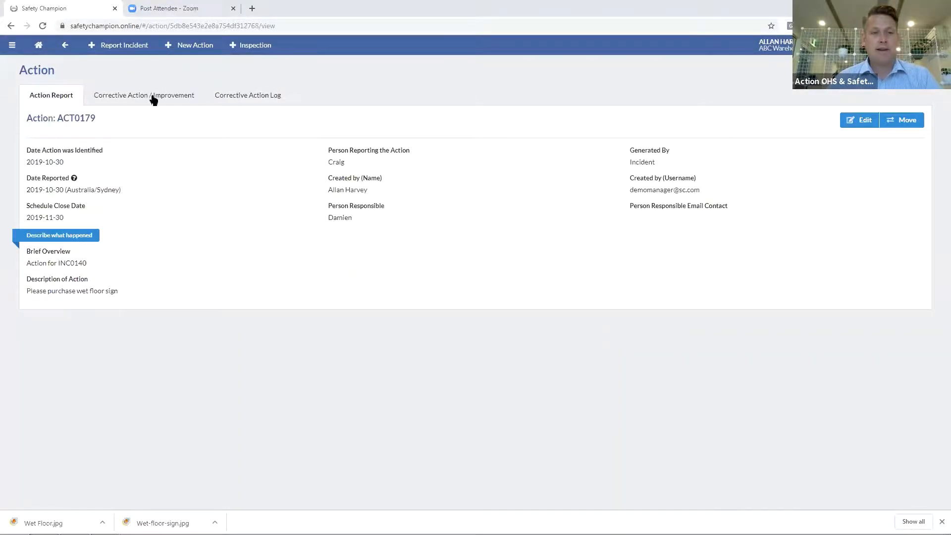
click(154, 98)
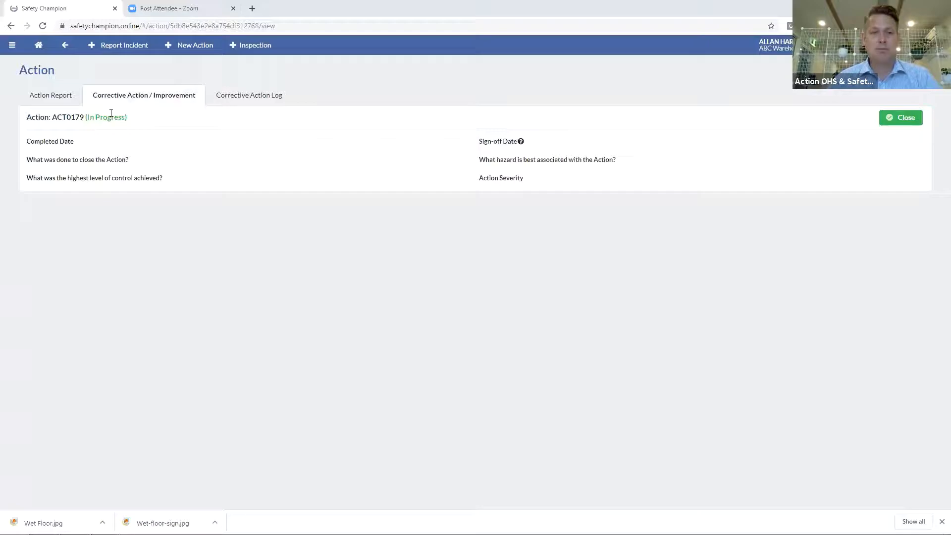
click(66, 48)
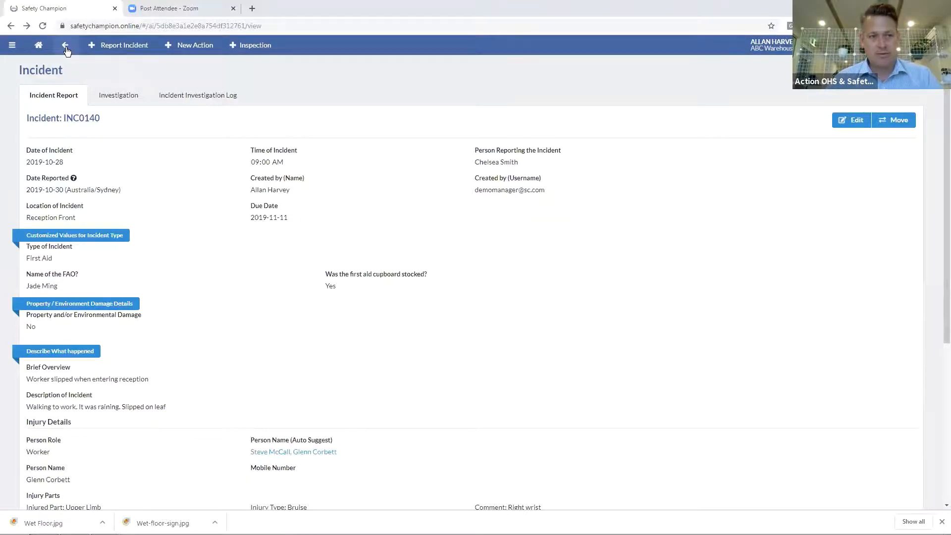
Reopen INC0140 from the register and start a new Incident Investigation Log record
click(65, 47)
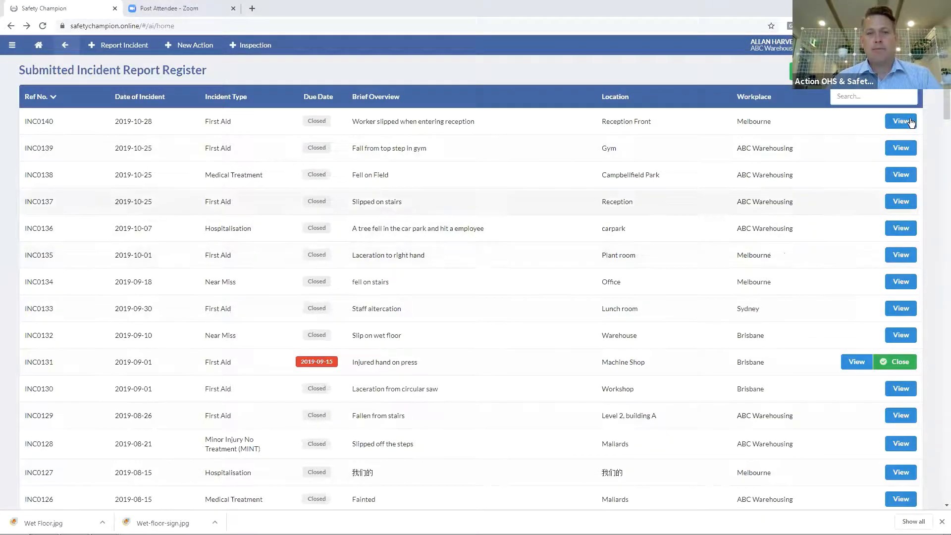
click(373, 127)
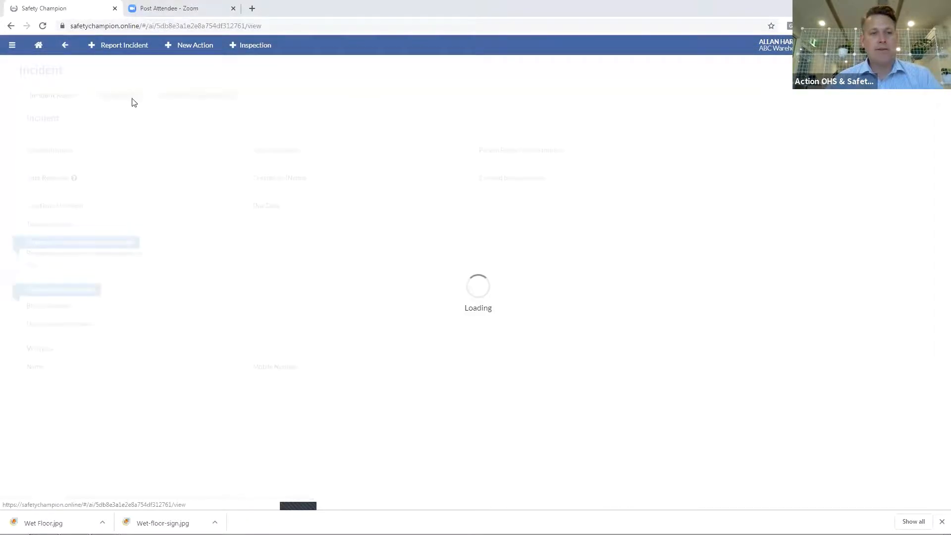
click(109, 101)
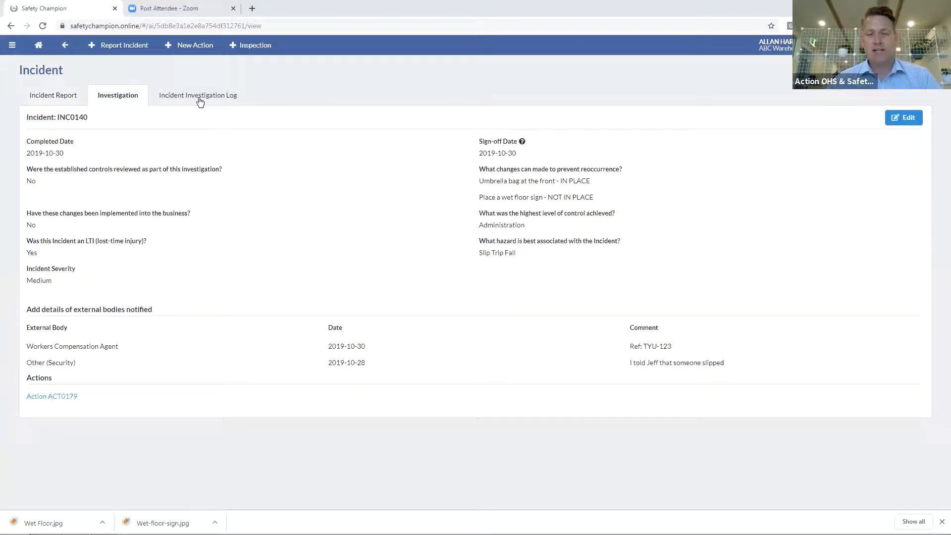
click(200, 102)
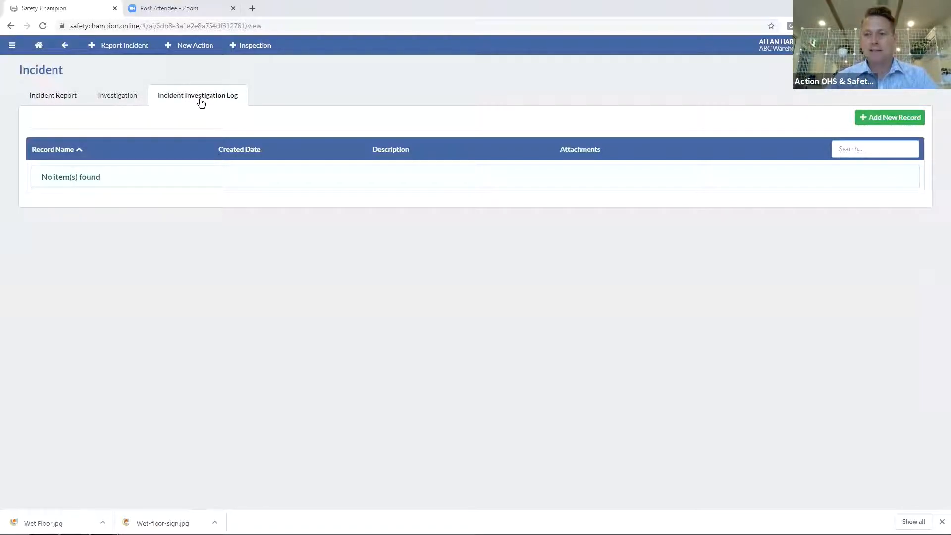
click(906, 119)
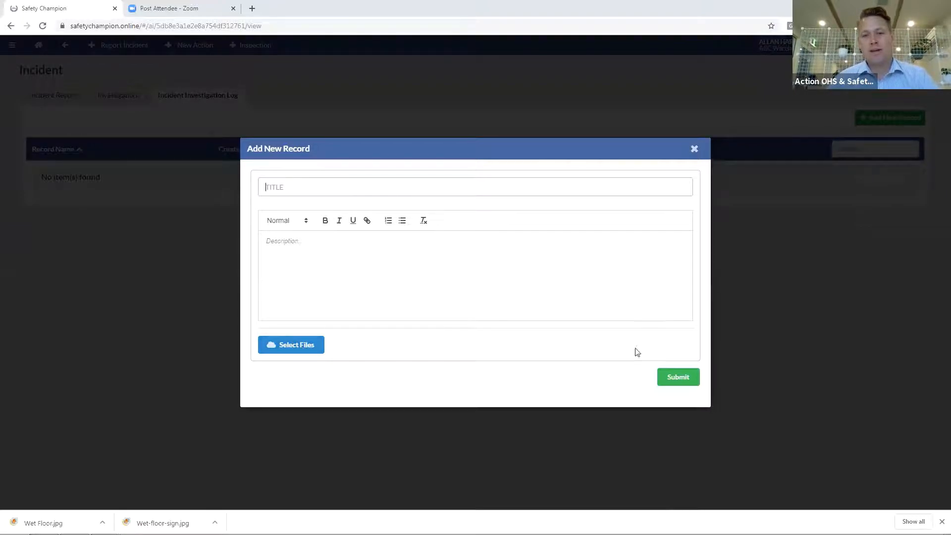
click(677, 376)
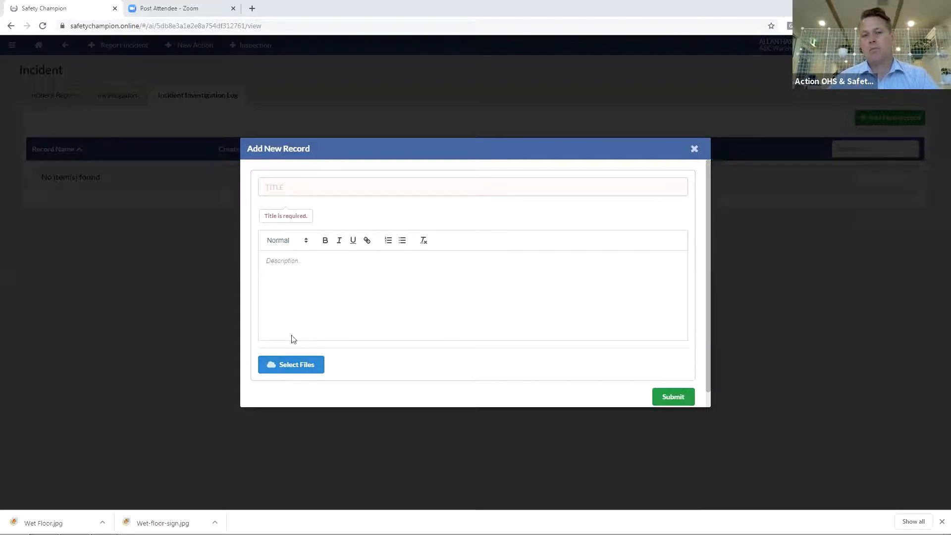
click(694, 149)
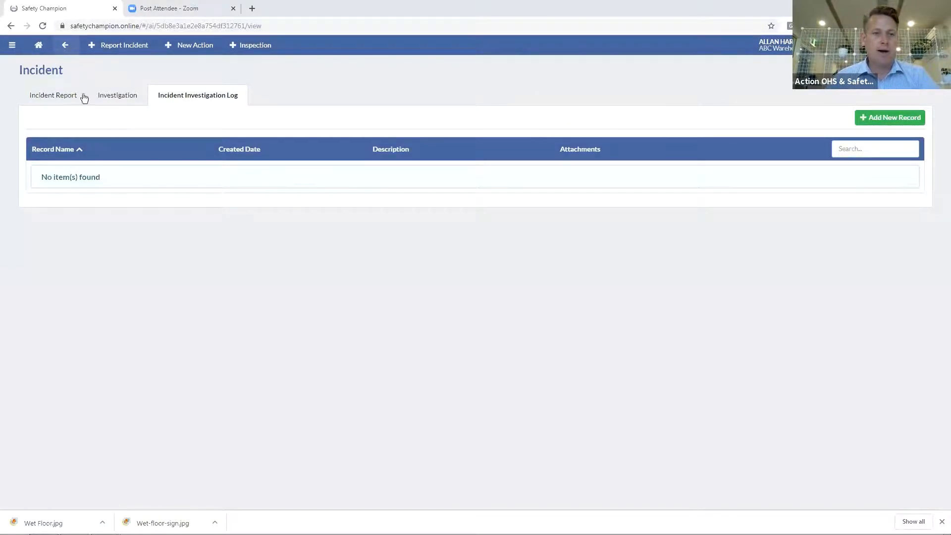
click(118, 101)
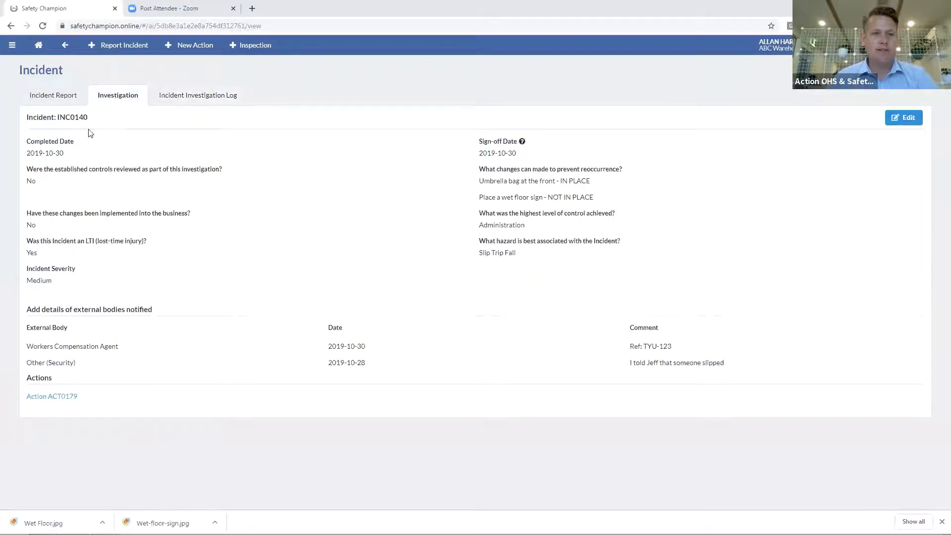
Search the home dashboard's active tasks for 179 to show only ACT0179
click(38, 47)
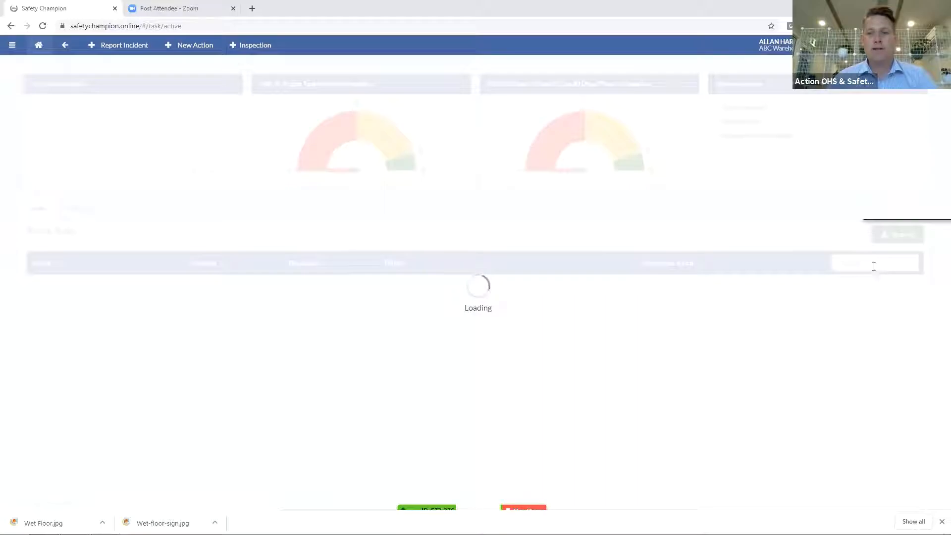
click(864, 265)
text(179)
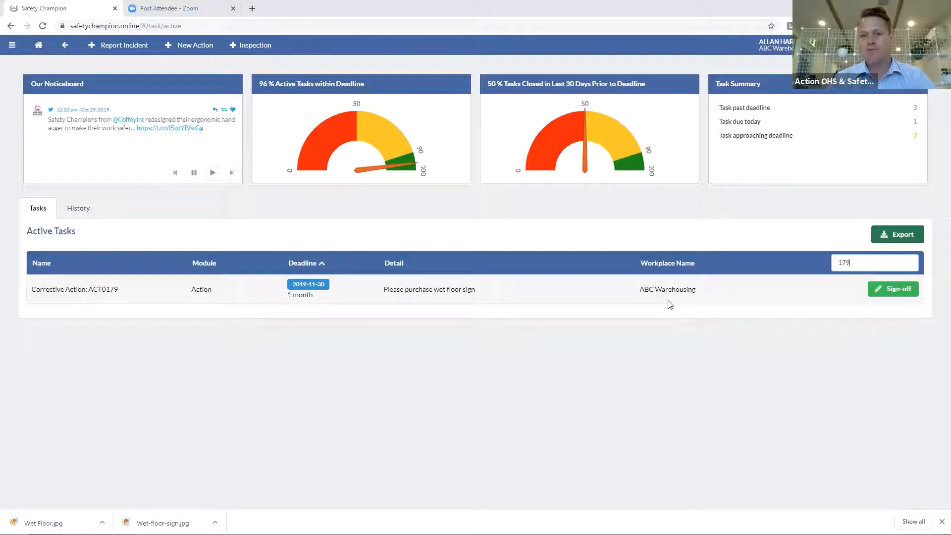
Open the Action register and sort it by date identified
click(12, 45)
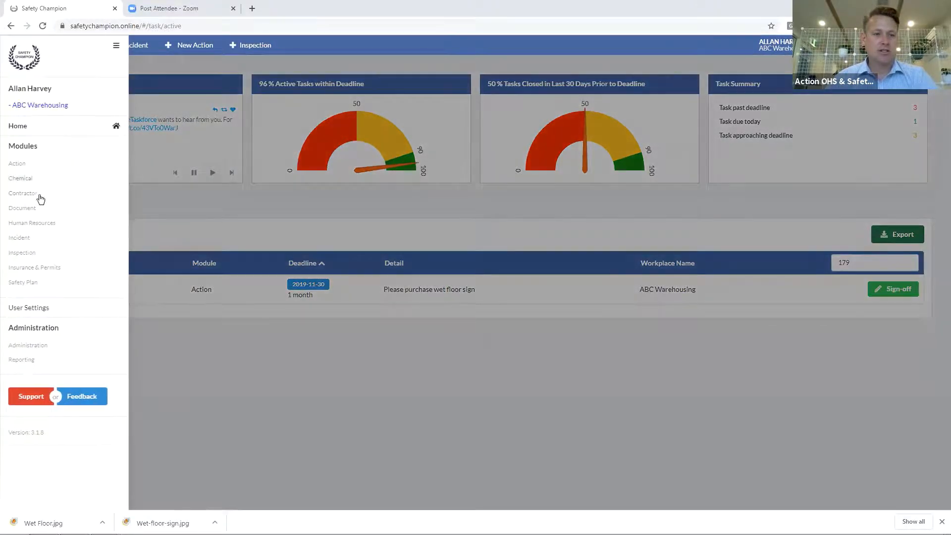
click(16, 164)
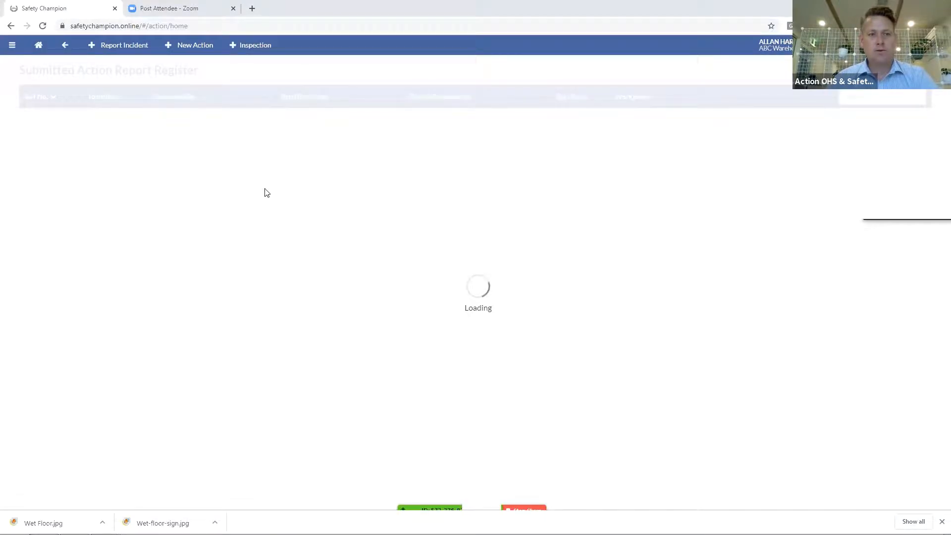
click(105, 97)
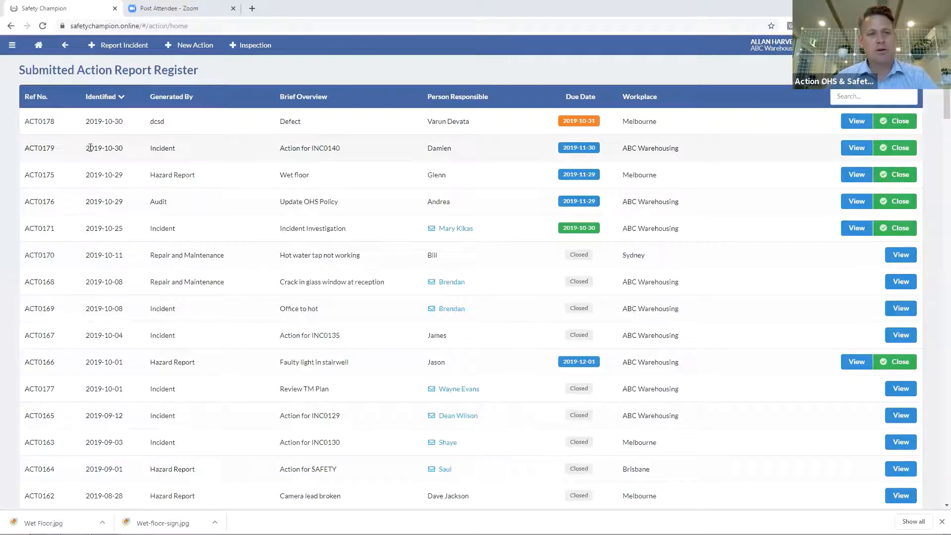
Return to the home dashboard, then open the Incident register under Modules
click(43, 48)
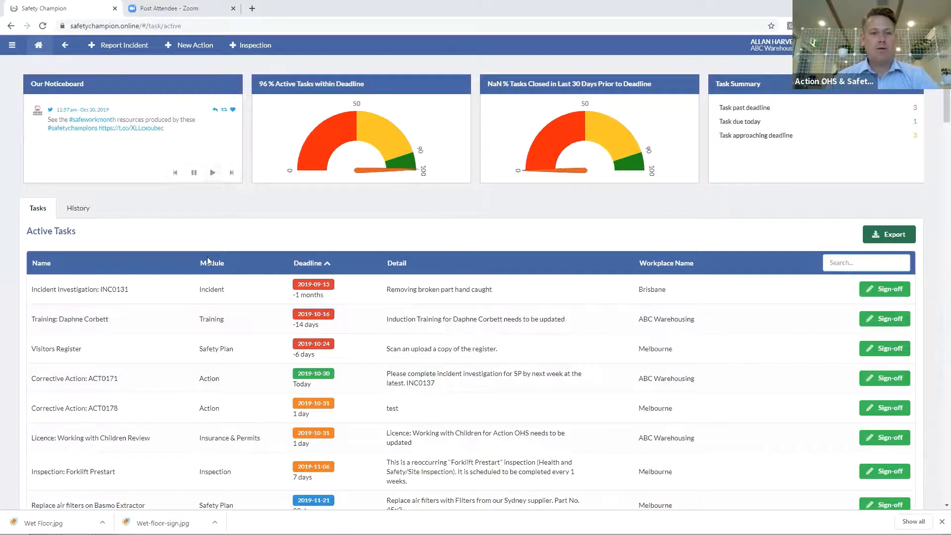
click(13, 50)
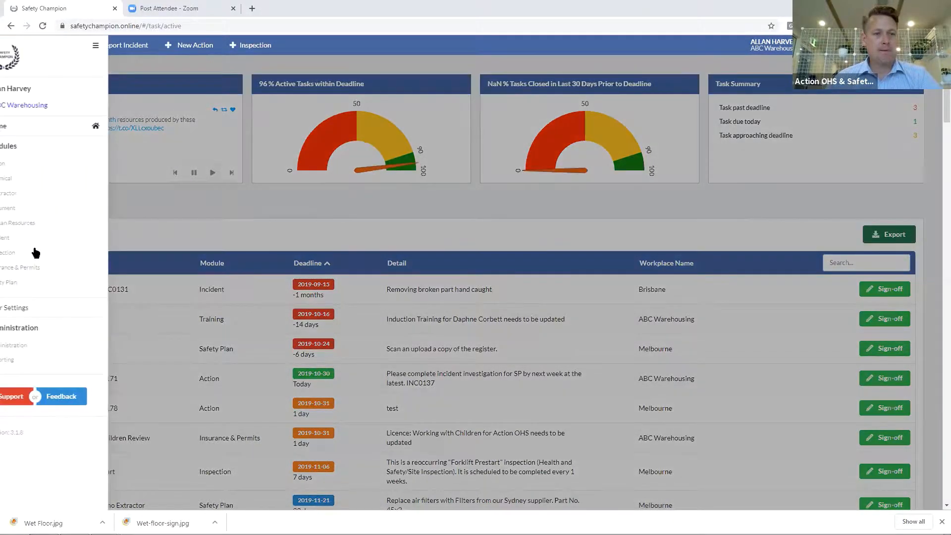
click(583, 219)
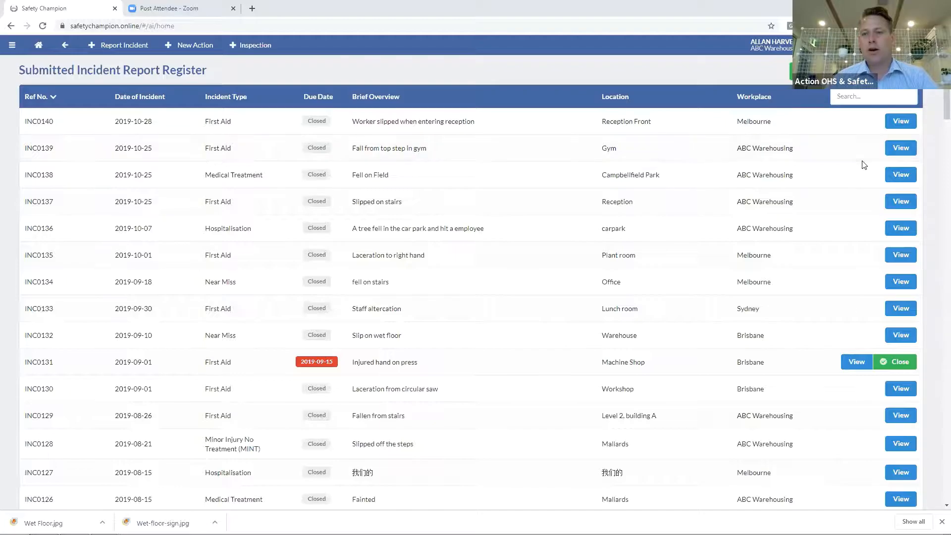
Move incident INC0139 from ABC Warehousing to the Brisbane workplace
click(901, 148)
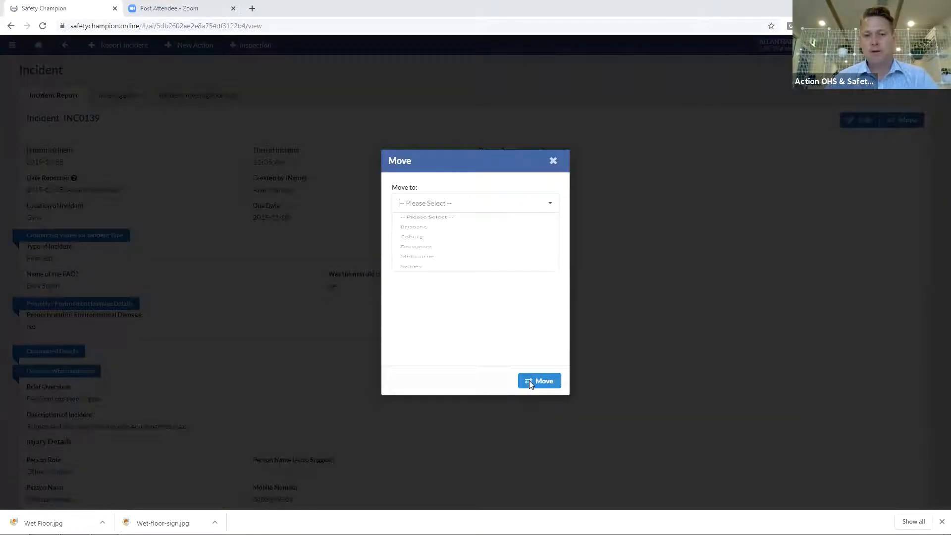
click(530, 381)
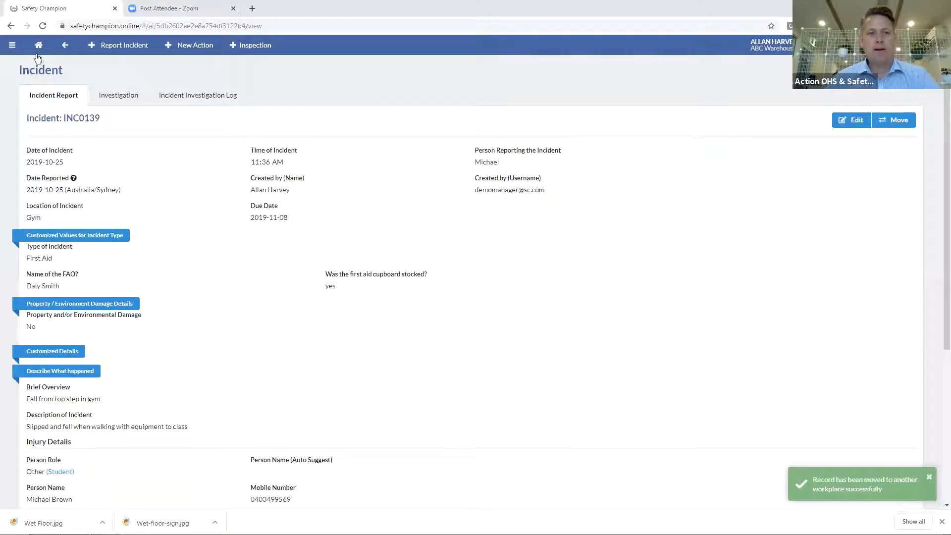
click(66, 46)
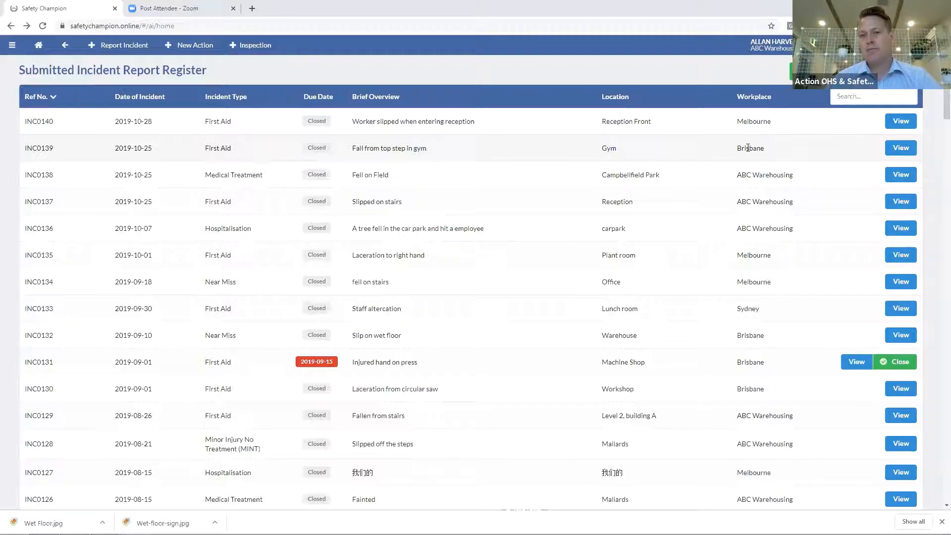
Move INC0139 again, this time to the Melbourne workplace
click(902, 149)
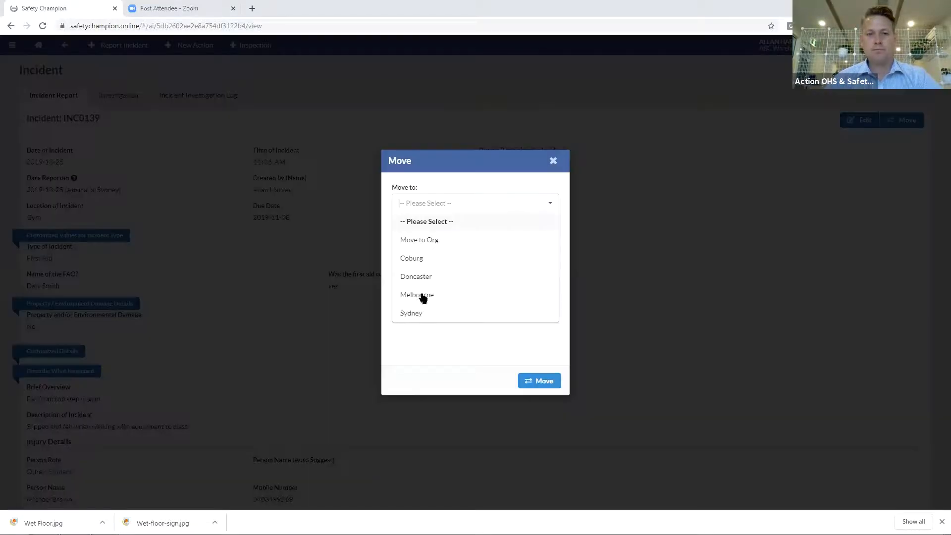
click(423, 292)
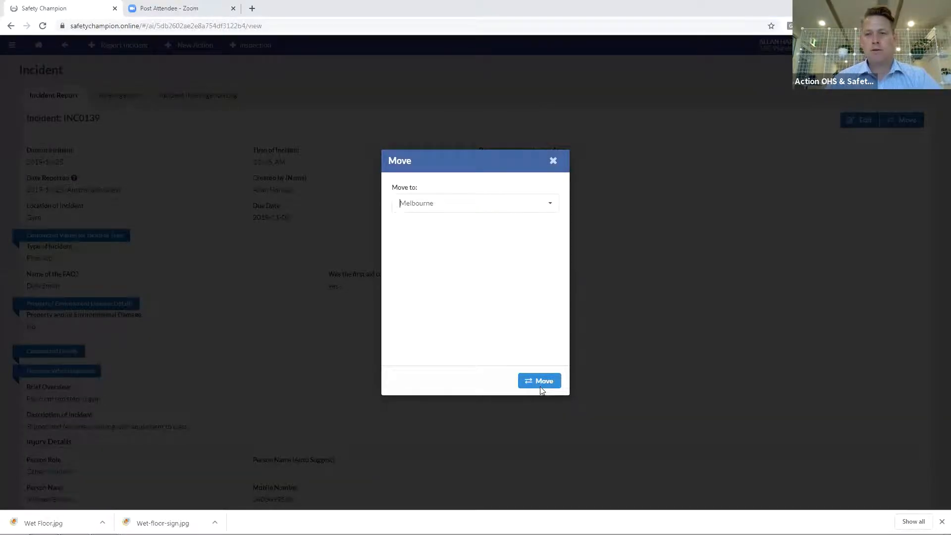
click(540, 386)
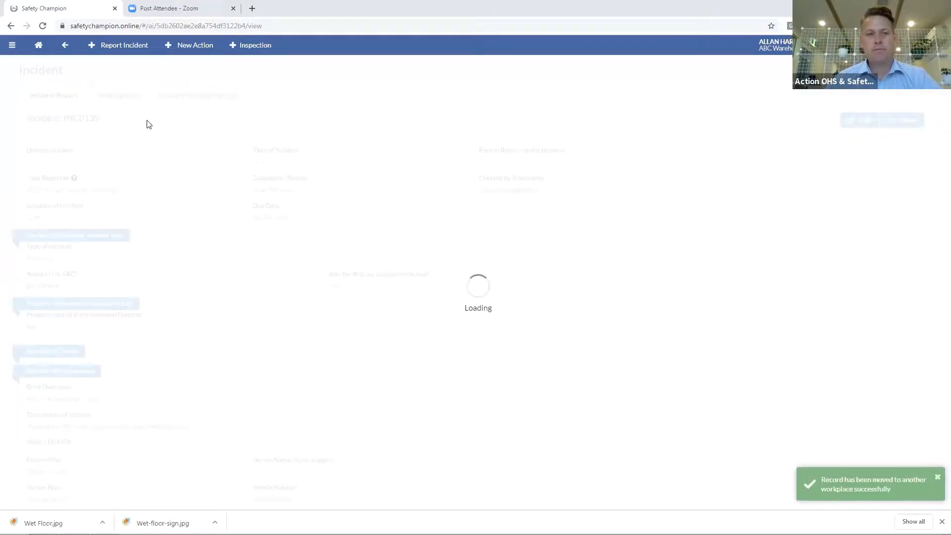
click(65, 45)
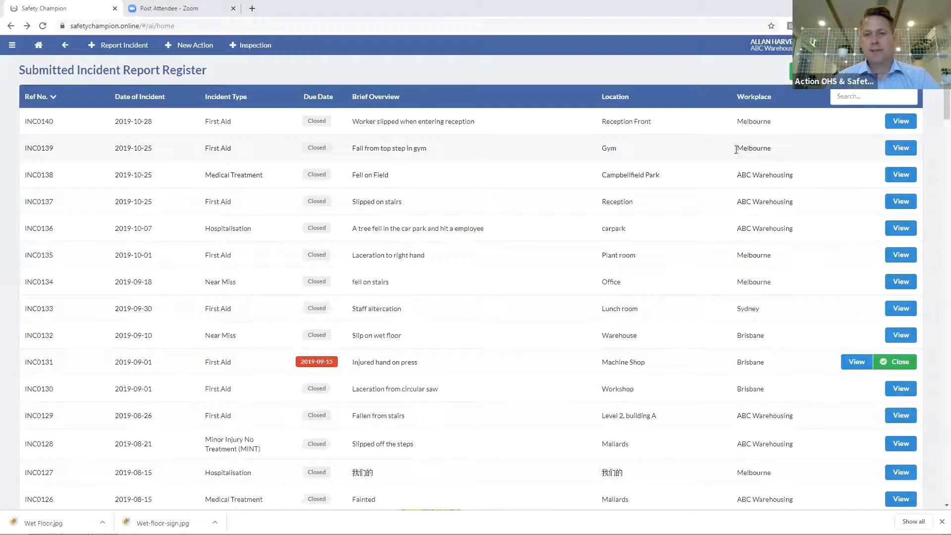
Review INC0139's Update Log entries for the Brisbane and Melbourne moves and the what-happened update
click(897, 149)
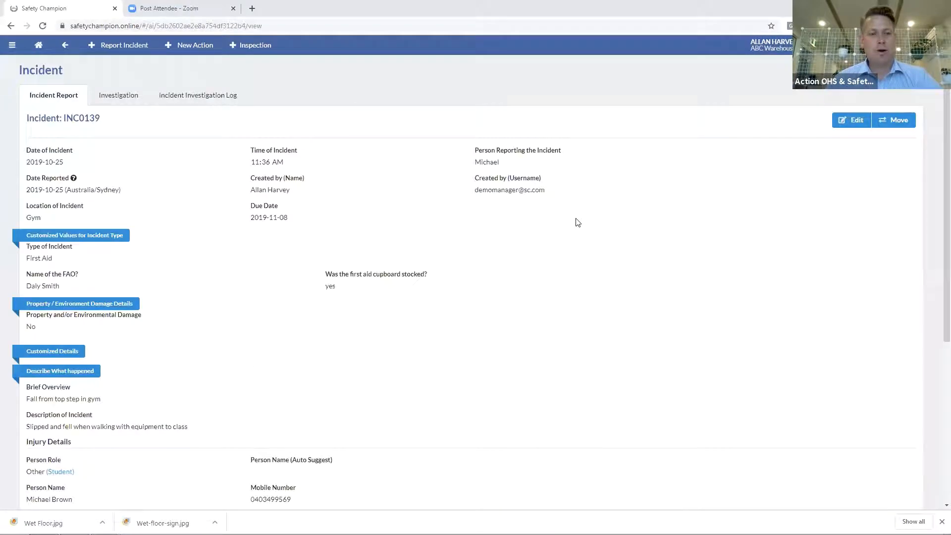
scroll(574, 218, down, 5)
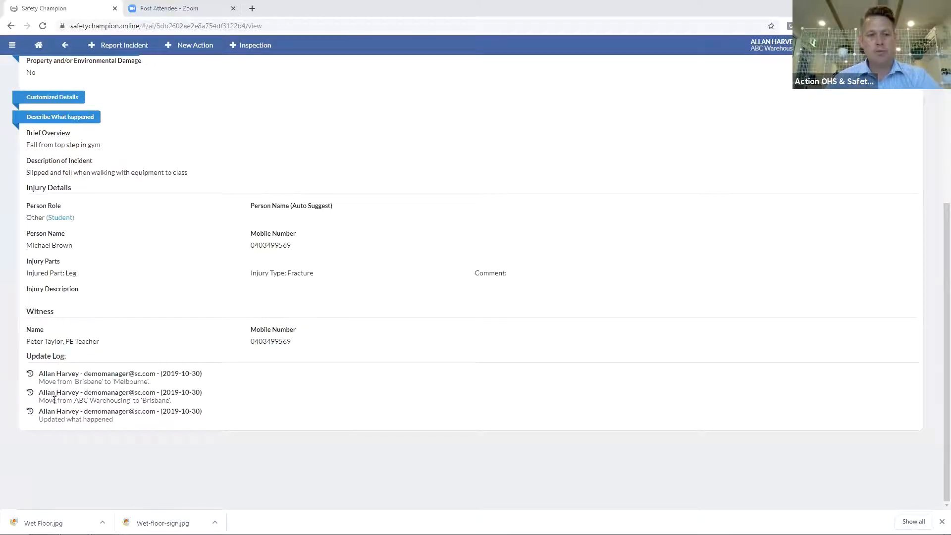
drag(77, 401, 160, 402)
drag(75, 381, 140, 383)
drag(124, 420, 39, 412)
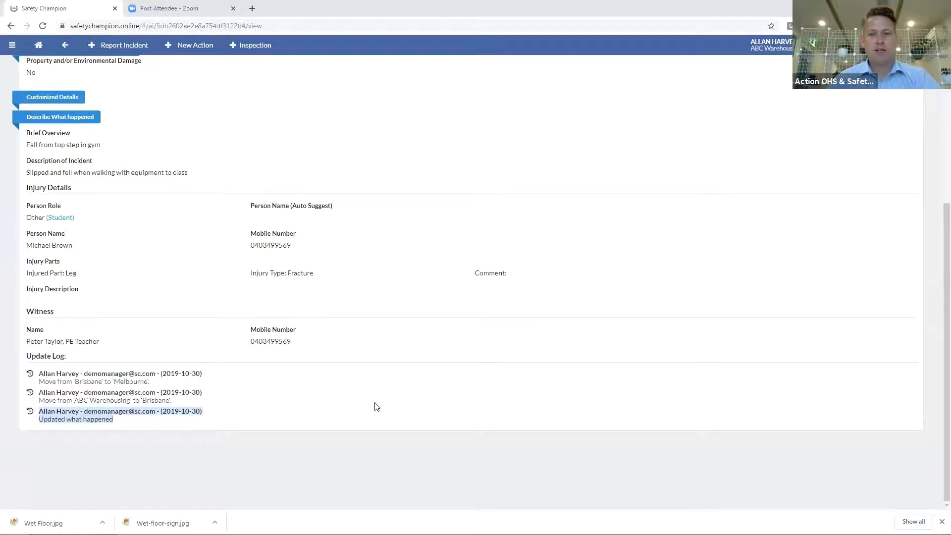
scroll(375, 405, up, 5)
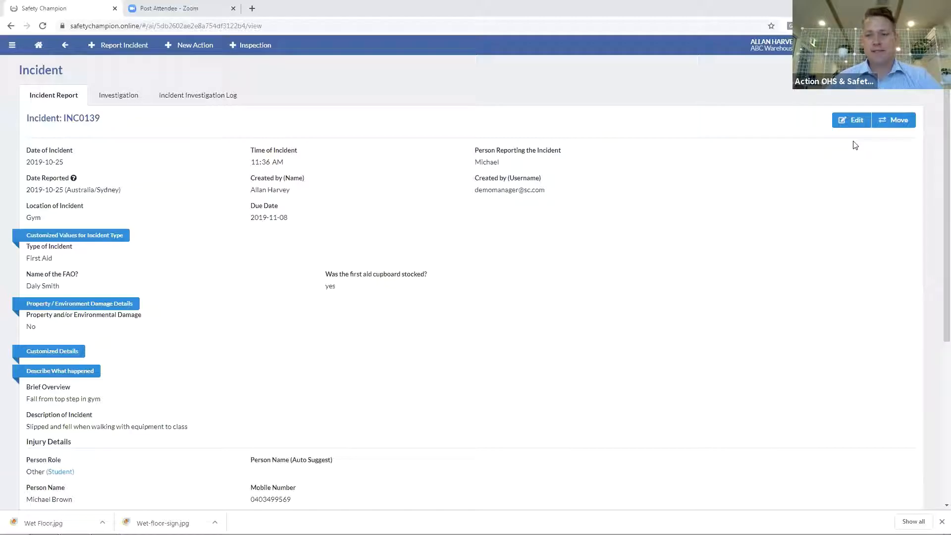
scroll(257, 388, down, 5)
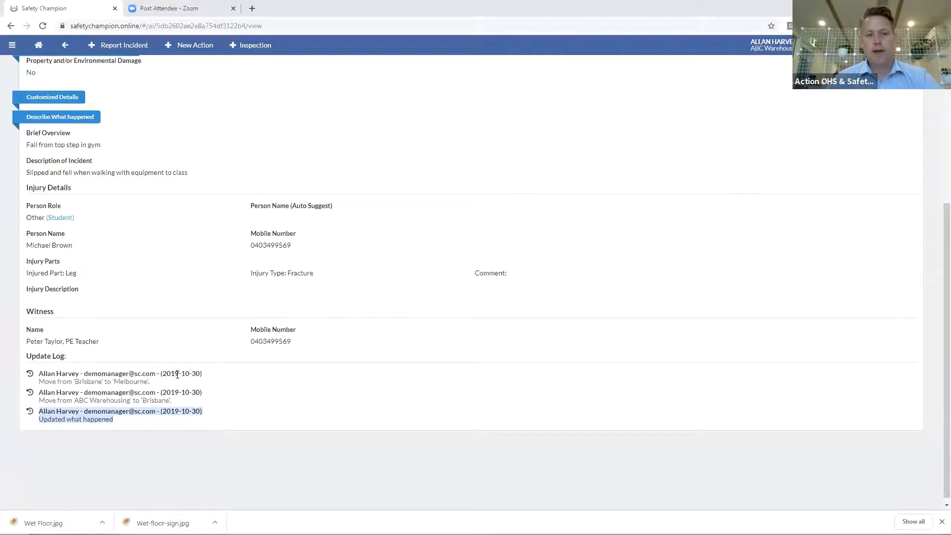
scroll(496, 337, up, 5)
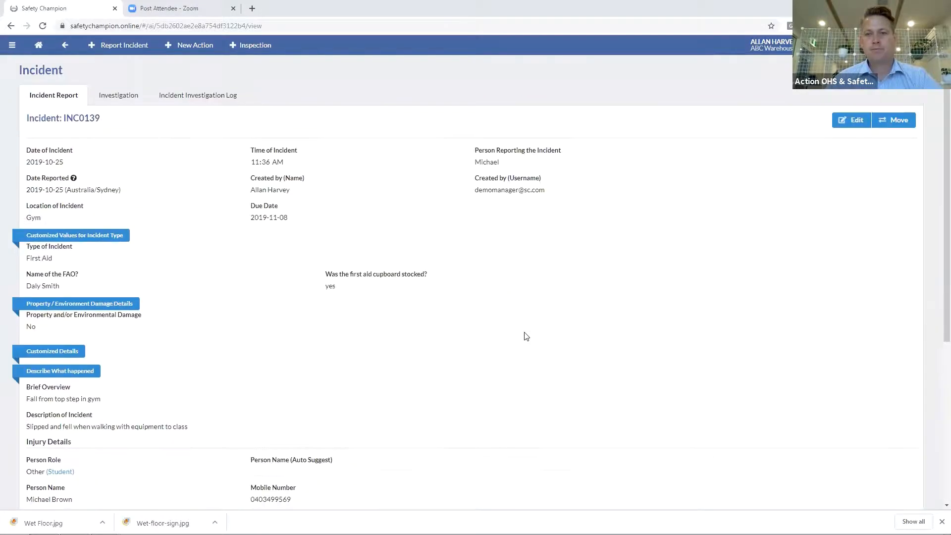
click(850, 119)
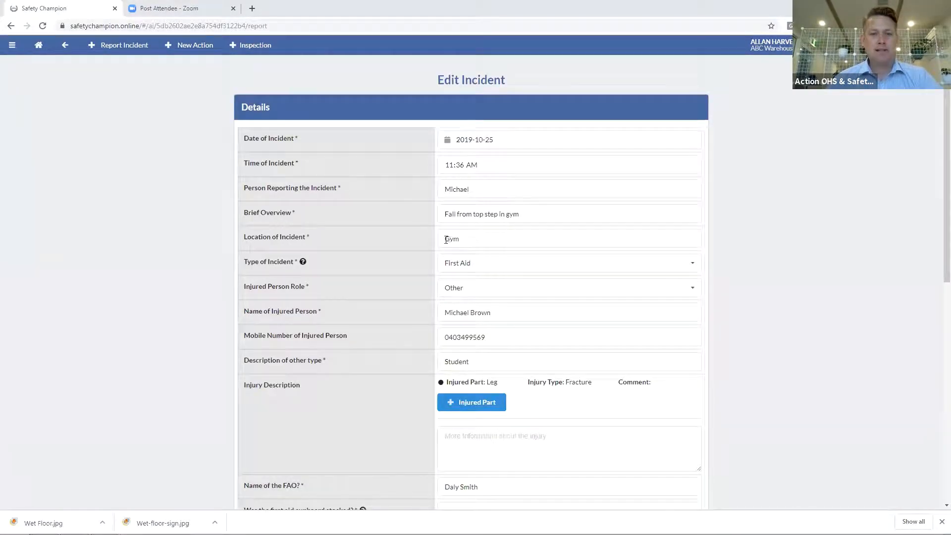
Add the surname to INC0139's reporting person and submit with an 'Updated name' reason
click(489, 187)
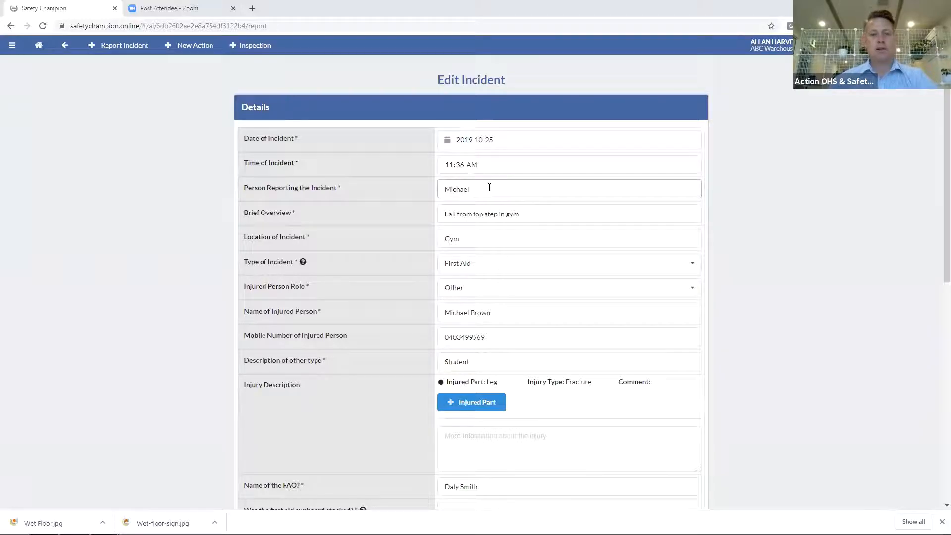
text(Smith)
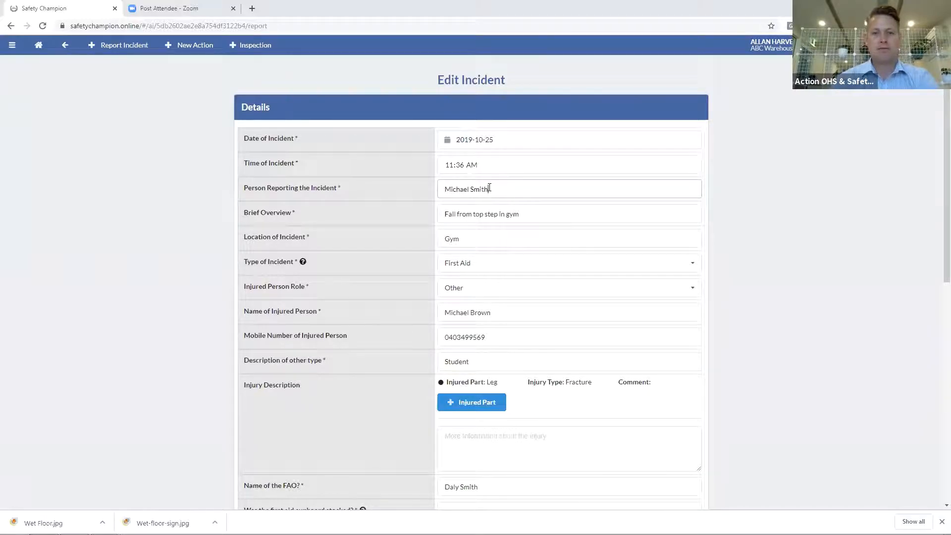
scroll(494, 212, down, 9)
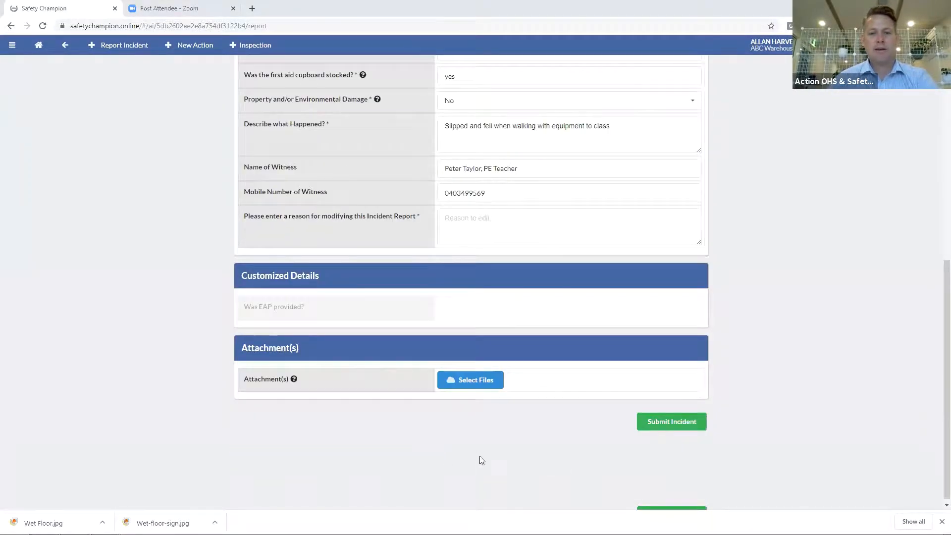
click(664, 424)
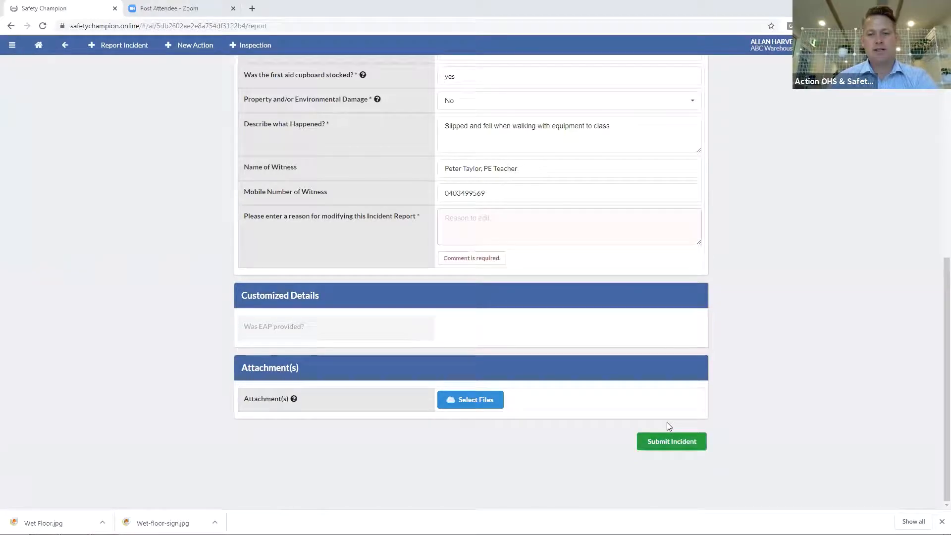
click(498, 222)
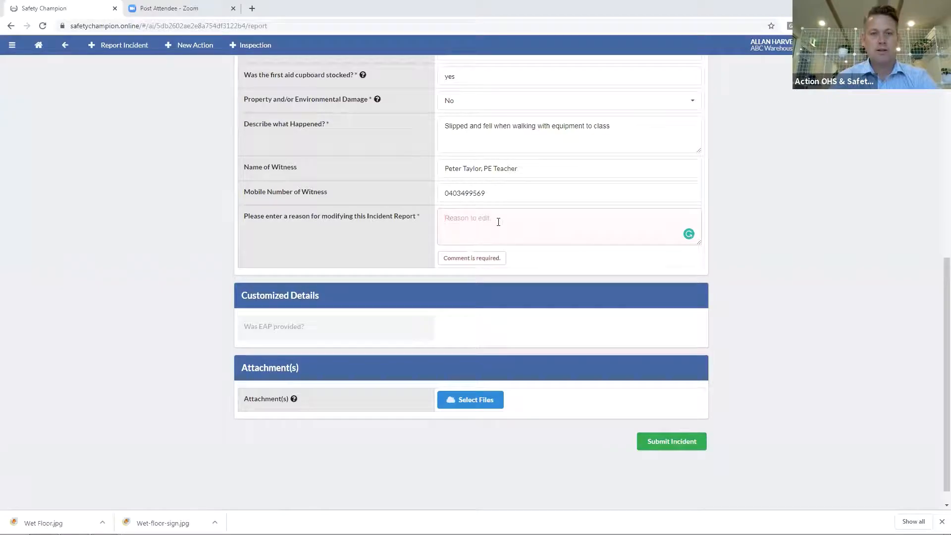
text(Updated)
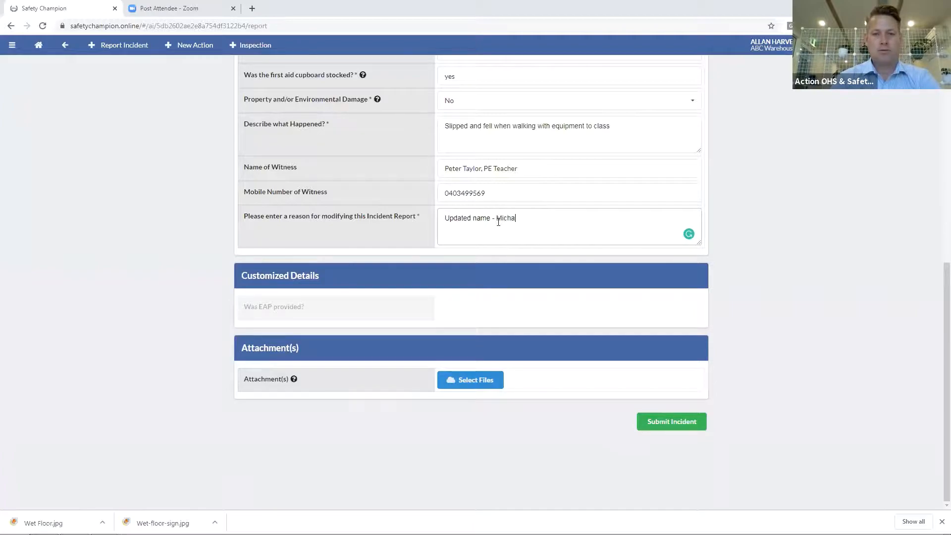
click(677, 424)
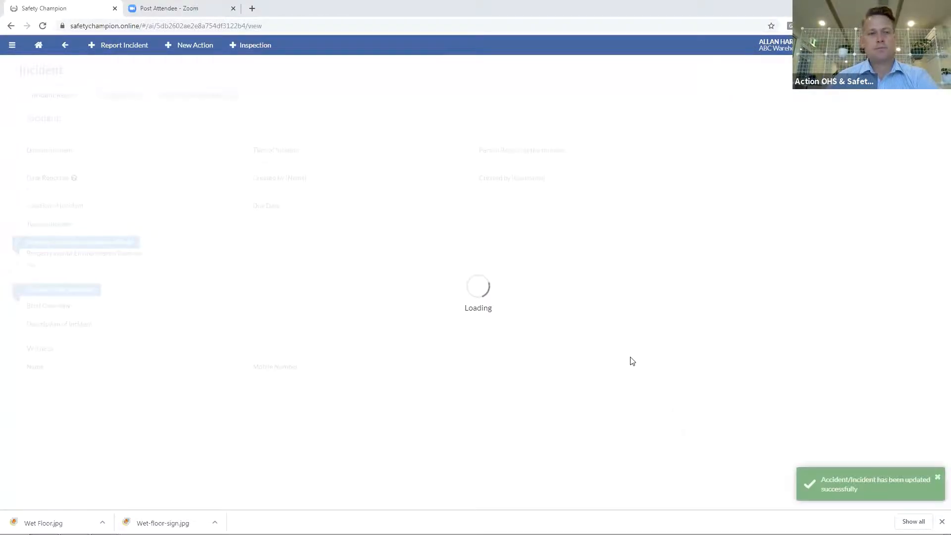
scroll(450, 331, down, 5)
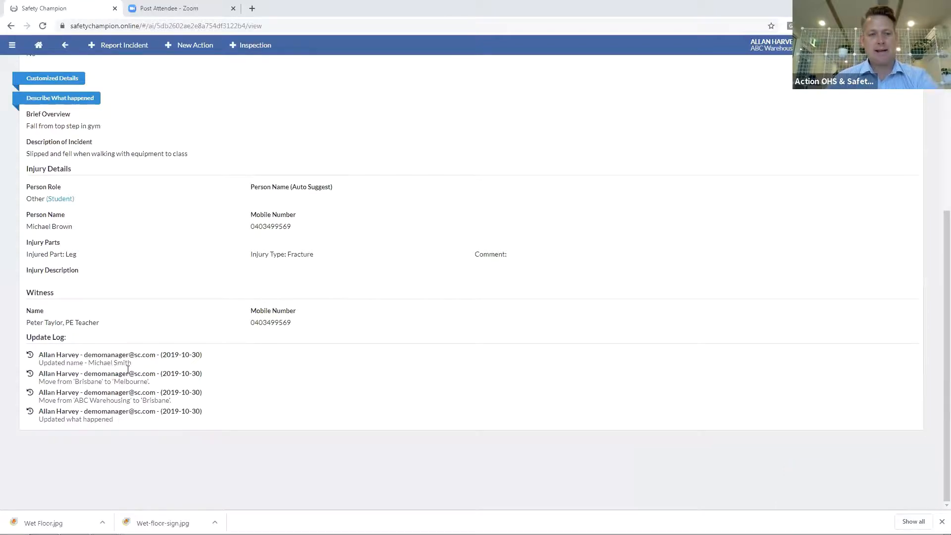
drag(131, 365, 43, 366)
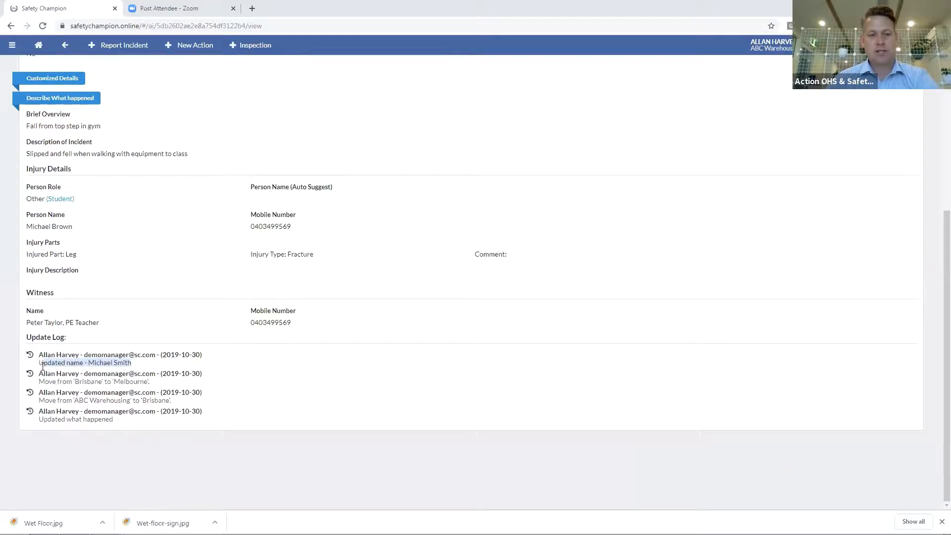
scroll(106, 377, up, 6)
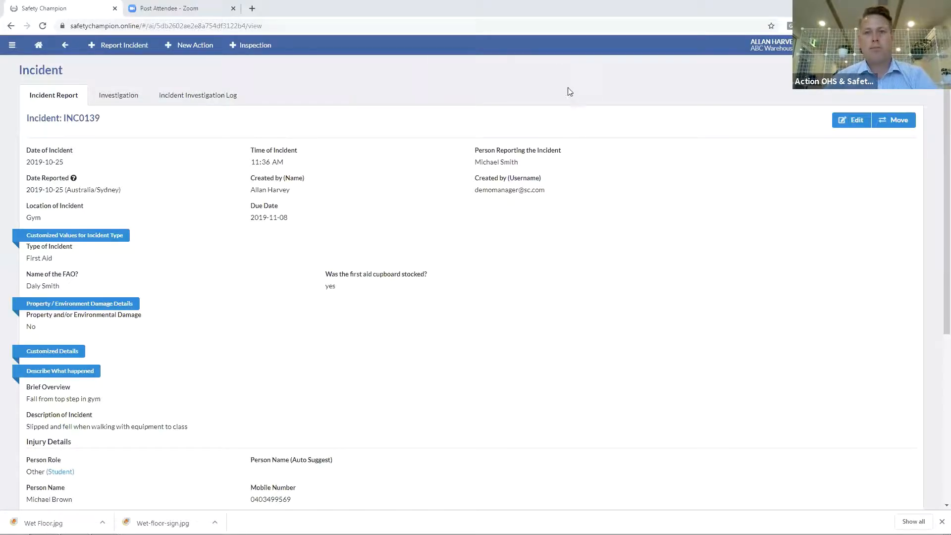
Open the administration area and manage ABC Warehousing's organisation settings
click(13, 46)
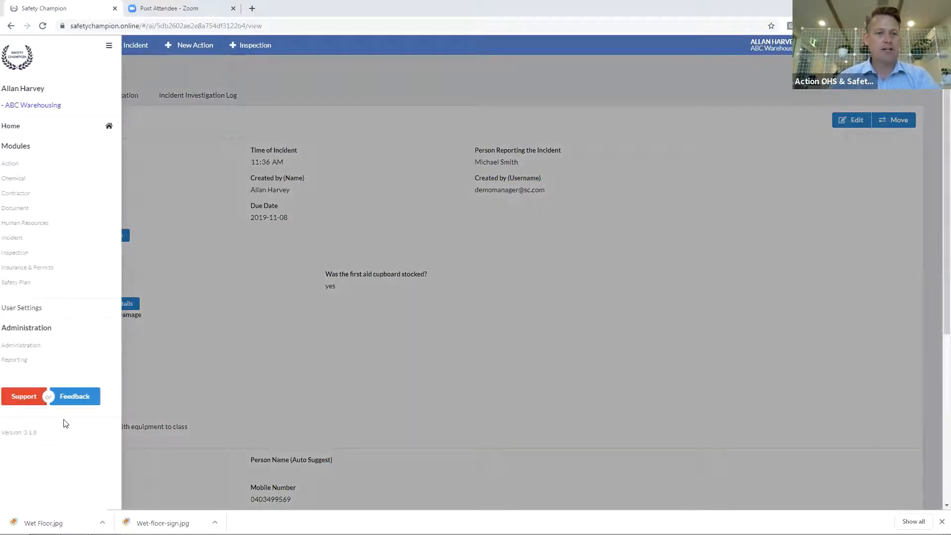
click(28, 349)
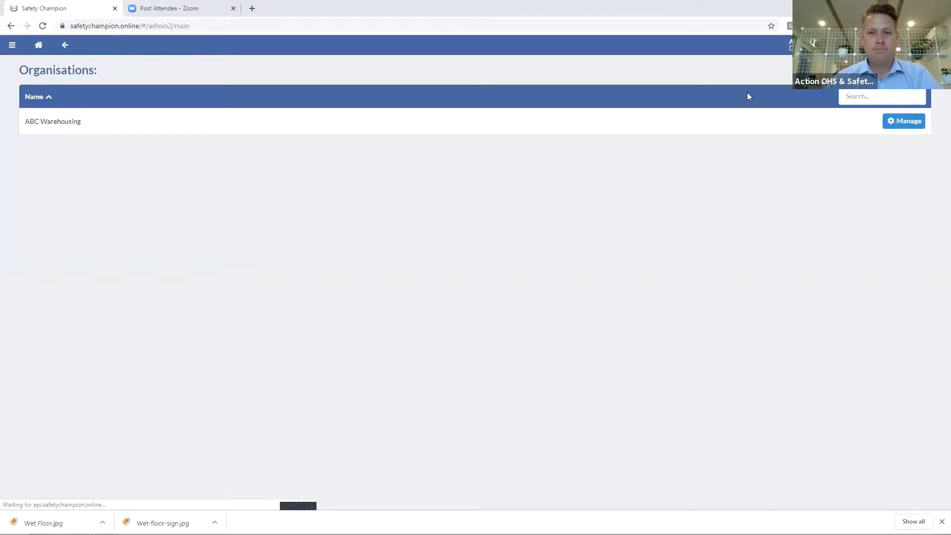
click(911, 122)
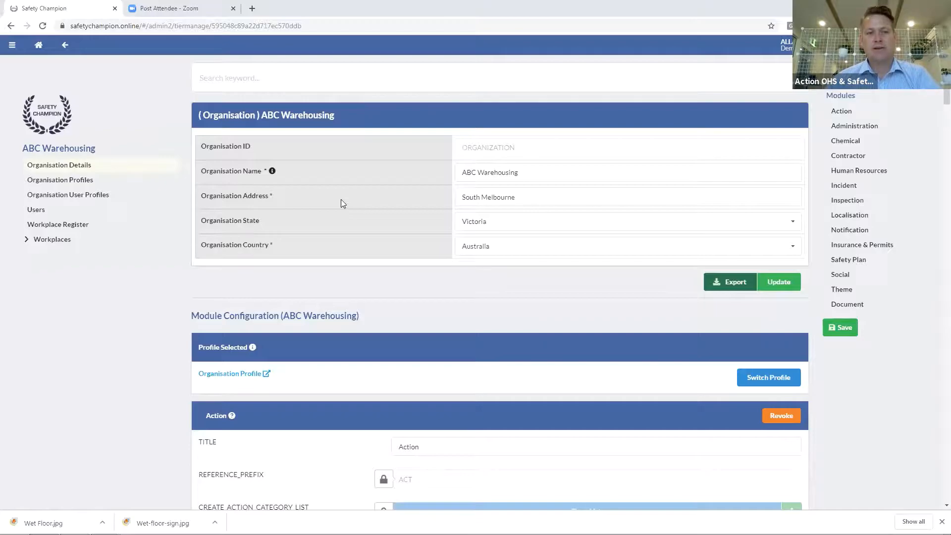
Browse ABC Warehousing's module configuration and Organisation Profiles, then return to Organisation Details
scroll(342, 199, down, 7)
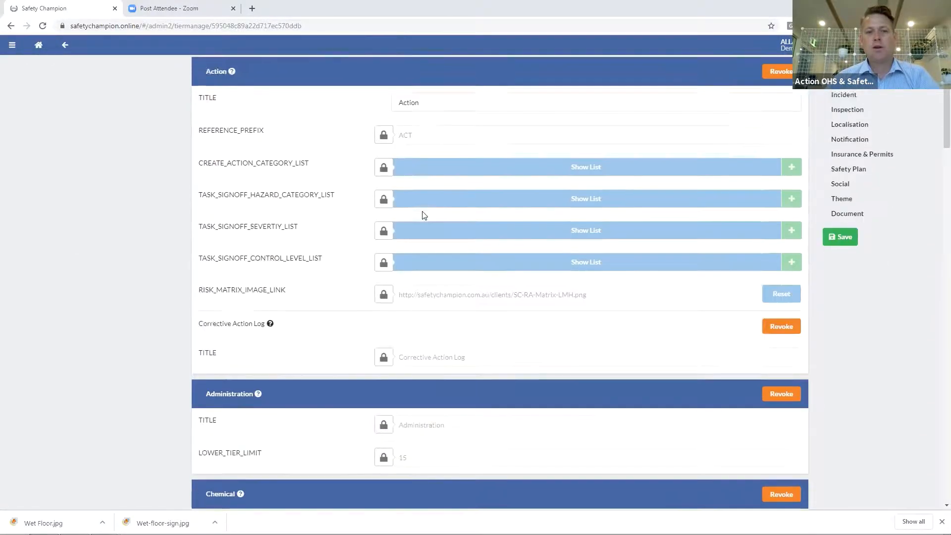
scroll(424, 215, down, 9)
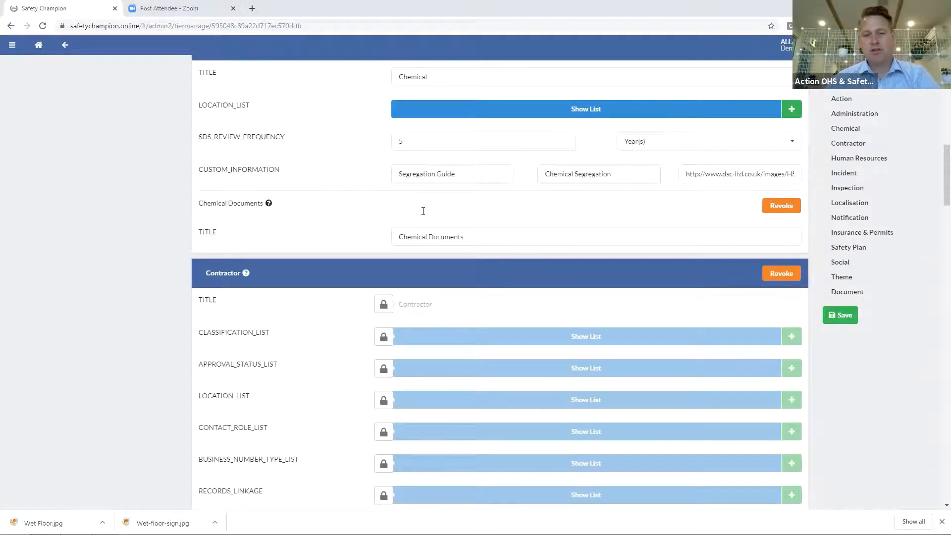
scroll(422, 213, down, 9)
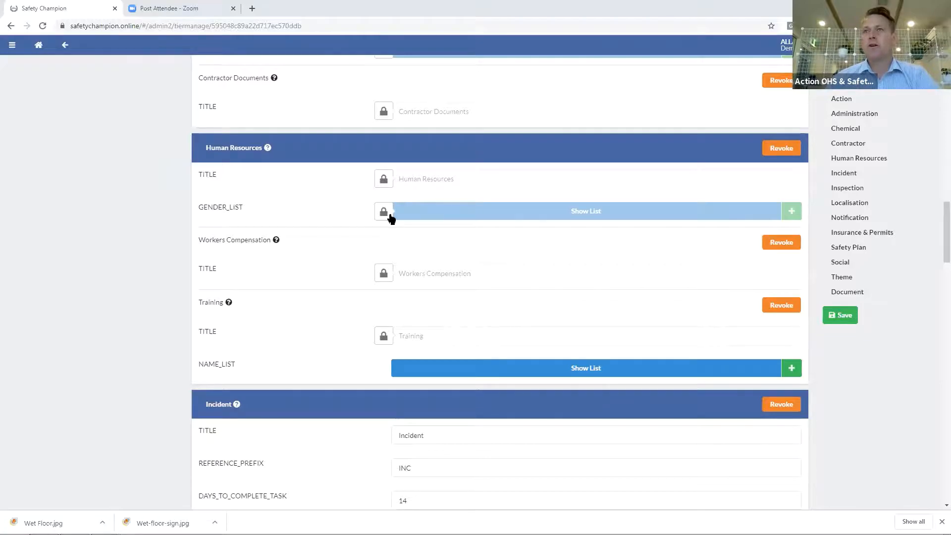
scroll(388, 214, up, 20)
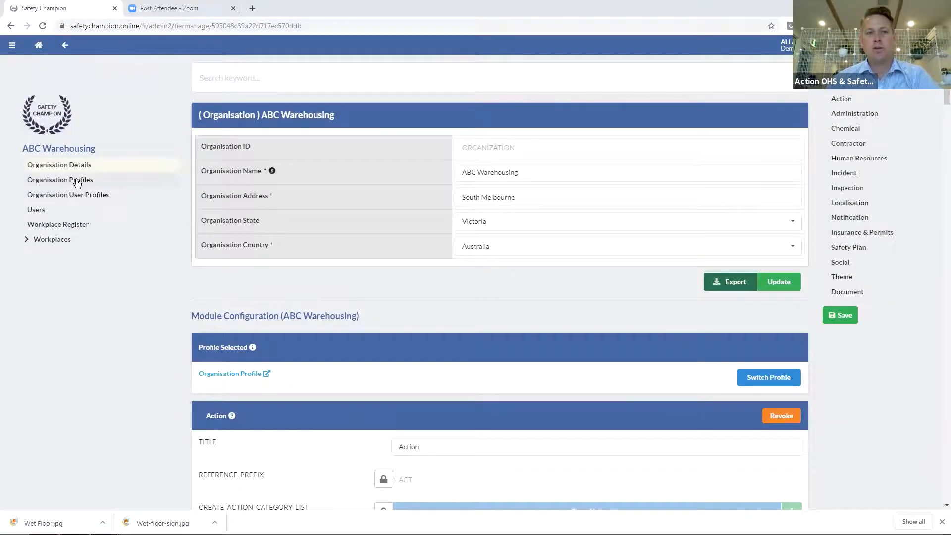
click(77, 181)
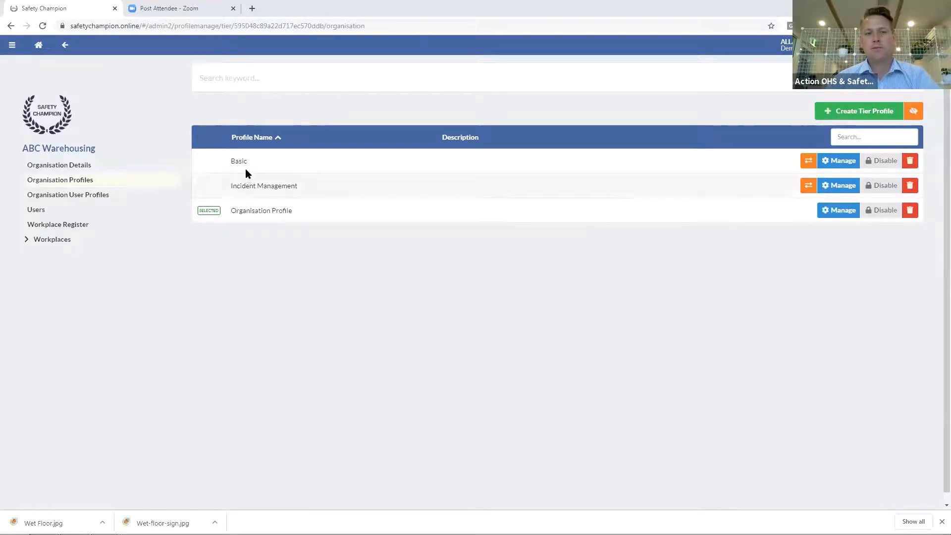
click(79, 164)
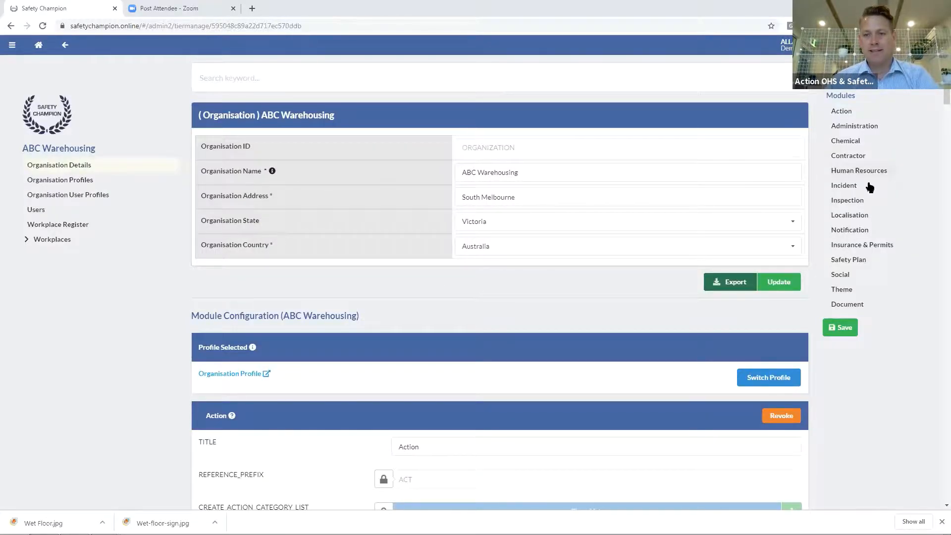
Retitle the Incident module to 'Incident & Accident'
click(844, 188)
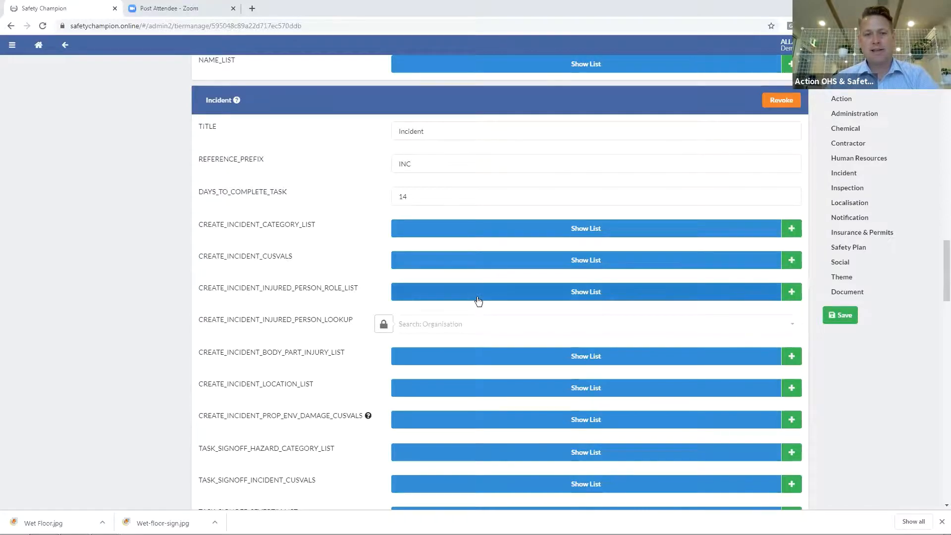
scroll(477, 300, down, 4)
scroll(477, 297, up, 4)
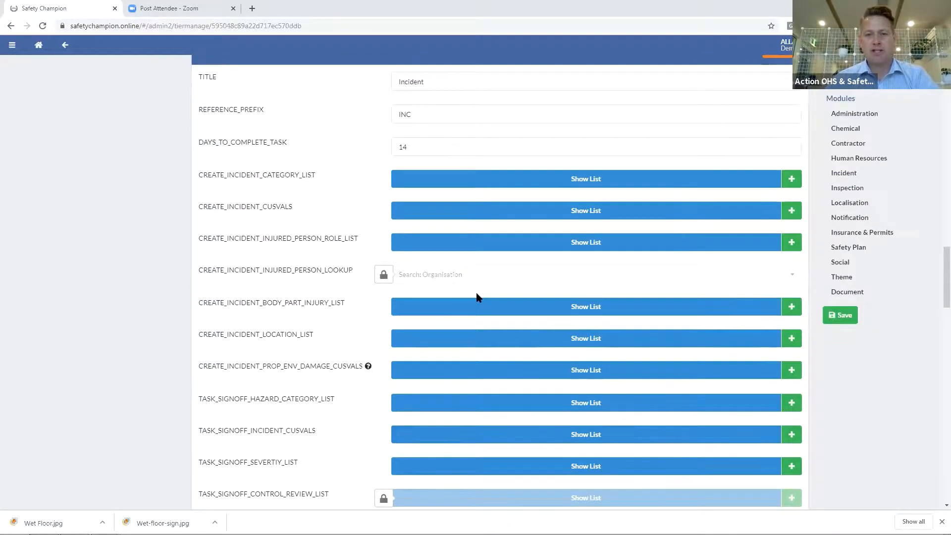
scroll(389, 145, up, 1)
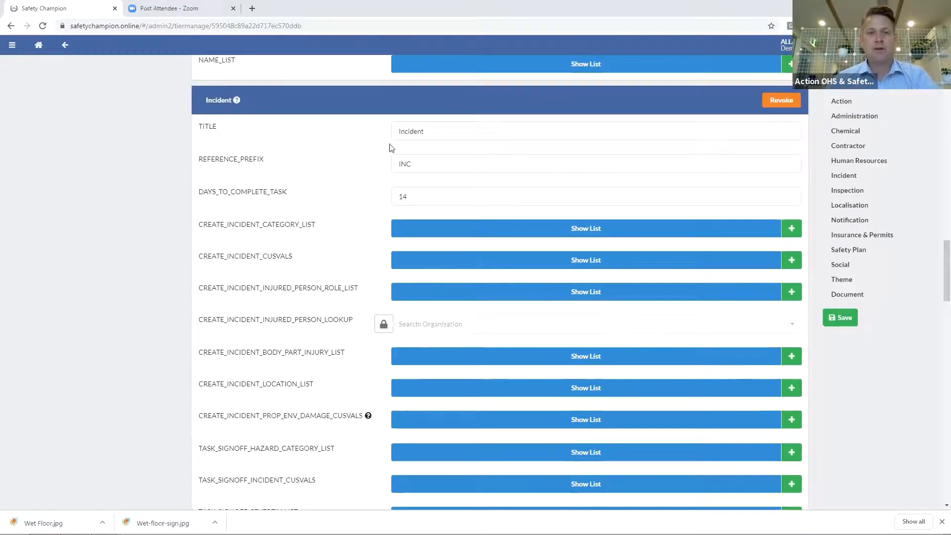
click(436, 132)
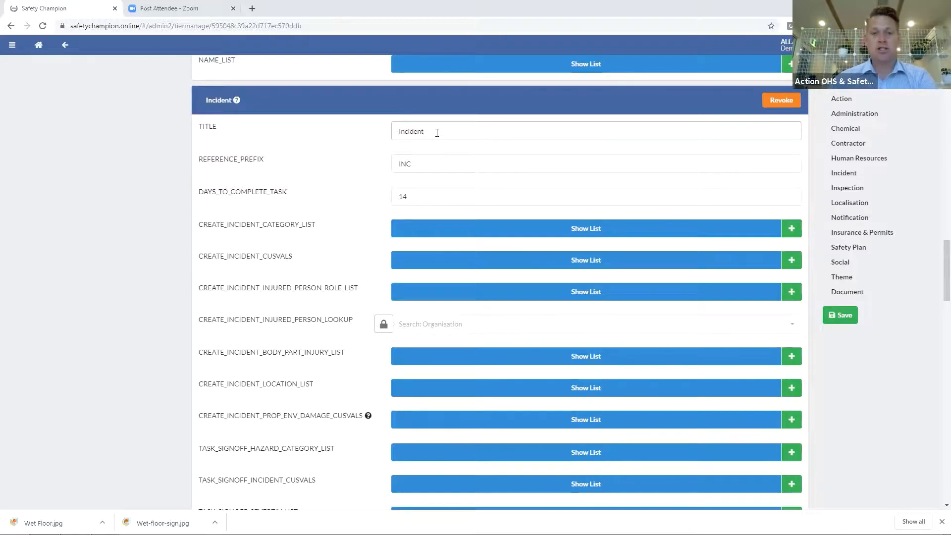
text(& Accident)
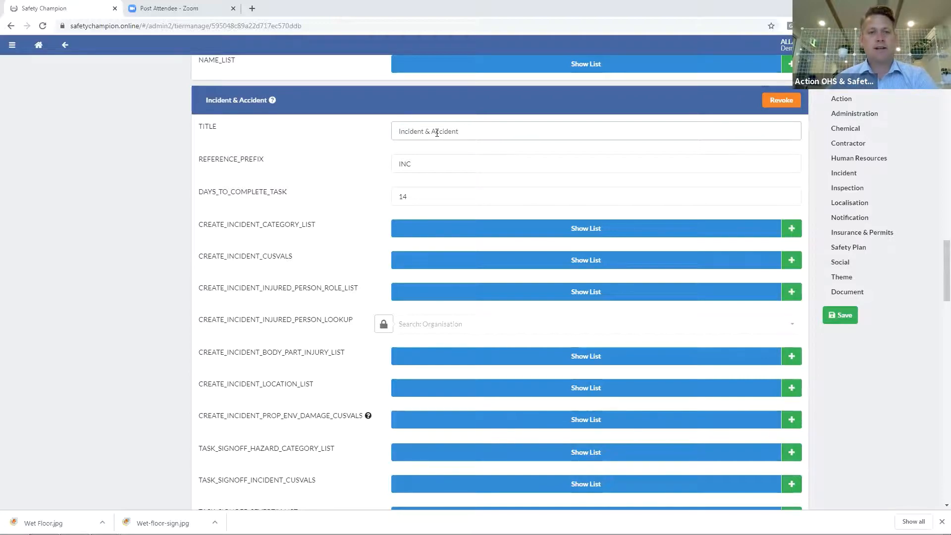
Set DAYS_TO_COMPLETE_TASK to 28 and show the incident category list
drag(426, 192, 386, 196)
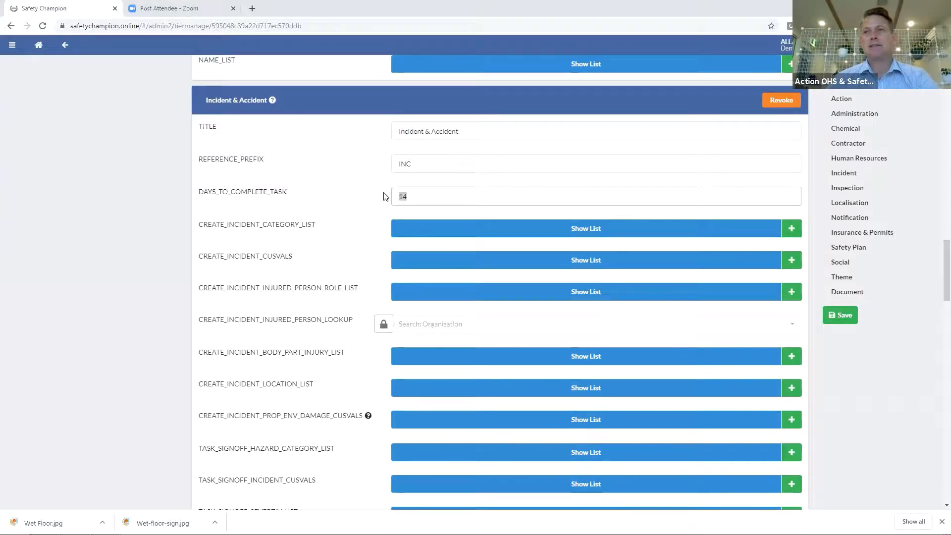
text(28)
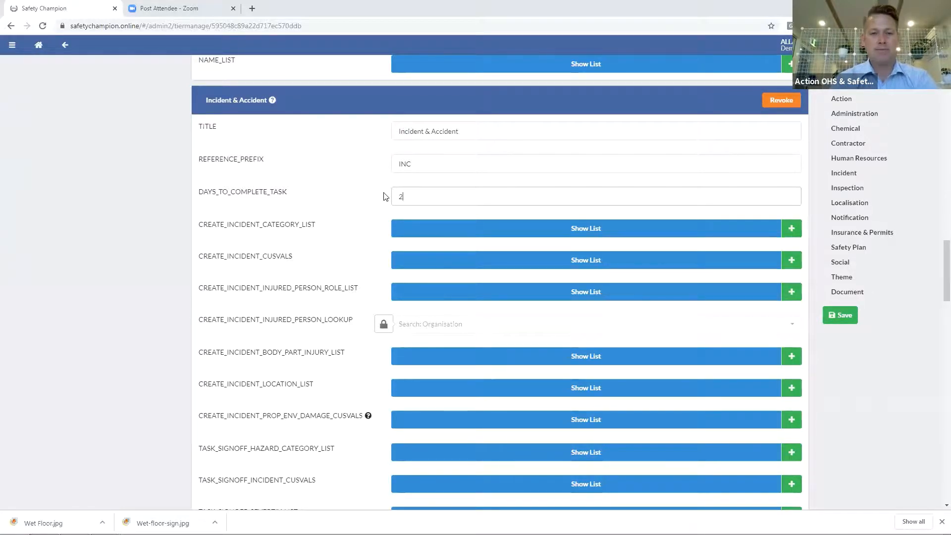
click(472, 237)
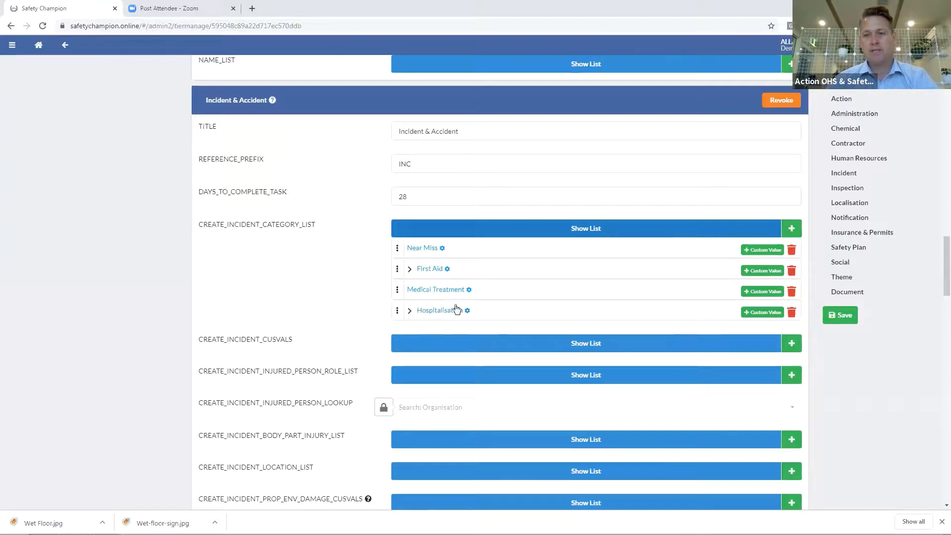
Add a 'Minor Injury' type described as an injury needing no FA, including injured person details, and place it under Near Miss
click(790, 233)
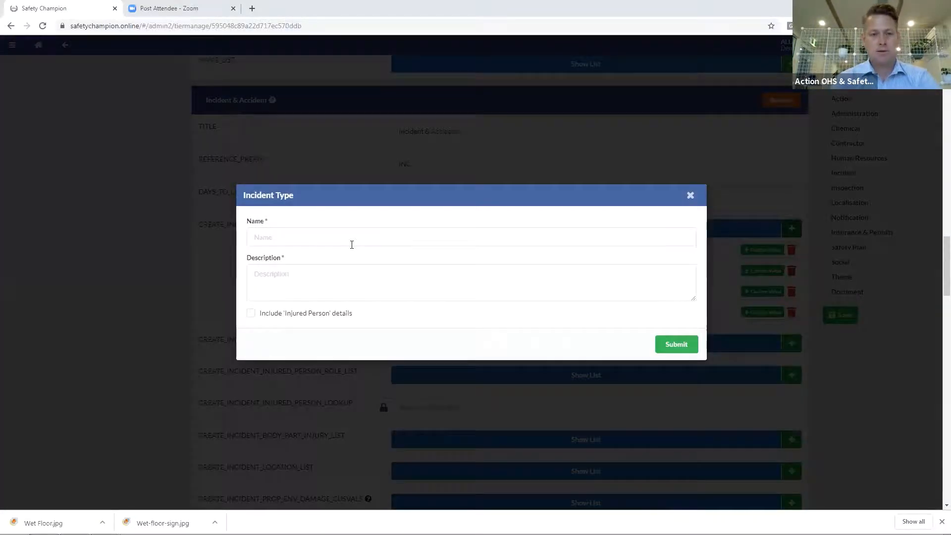
click(352, 244)
text(Minor Injury)
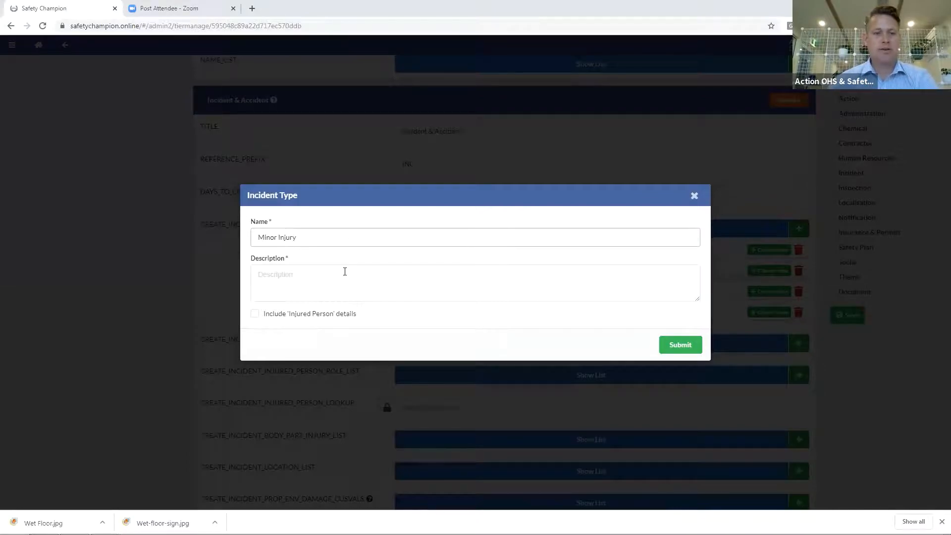
click(345, 272)
text(This)
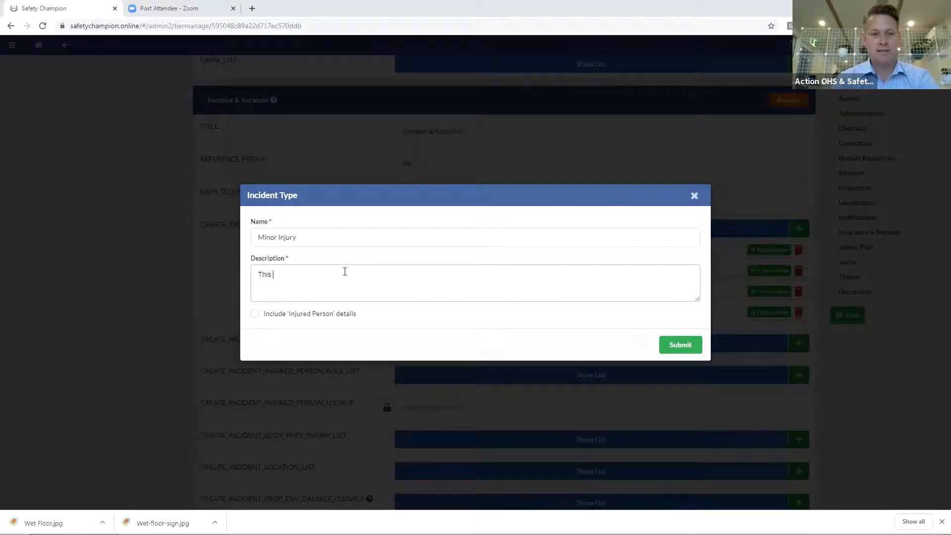
text( is an injury where no FA)
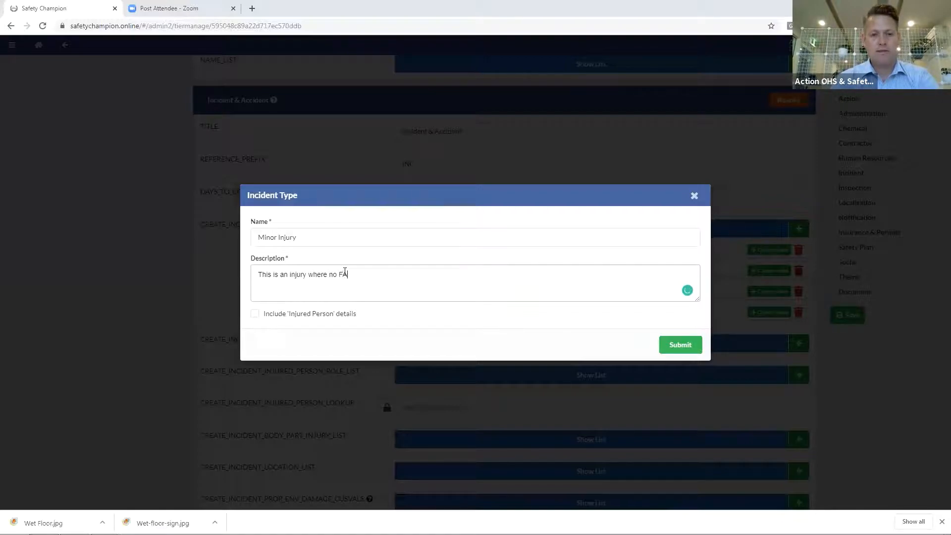
text( was required.)
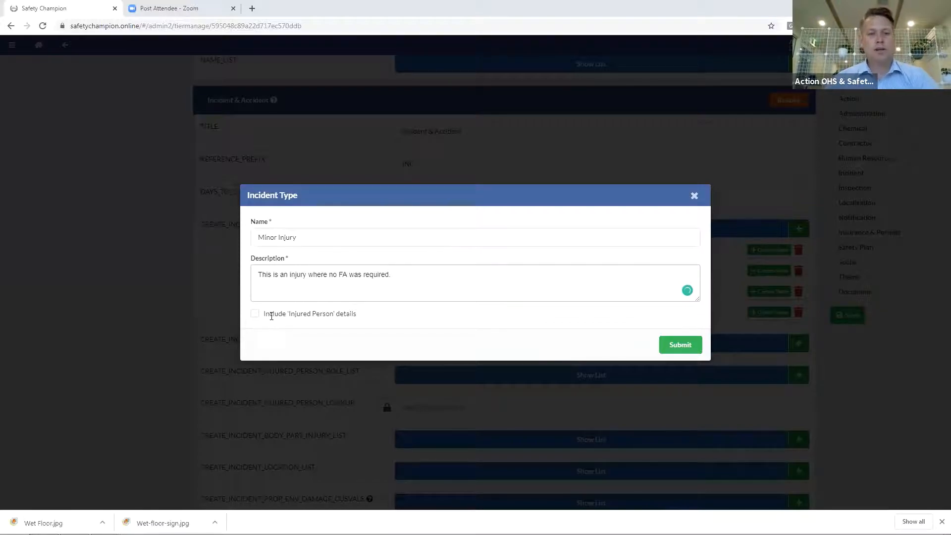
click(256, 318)
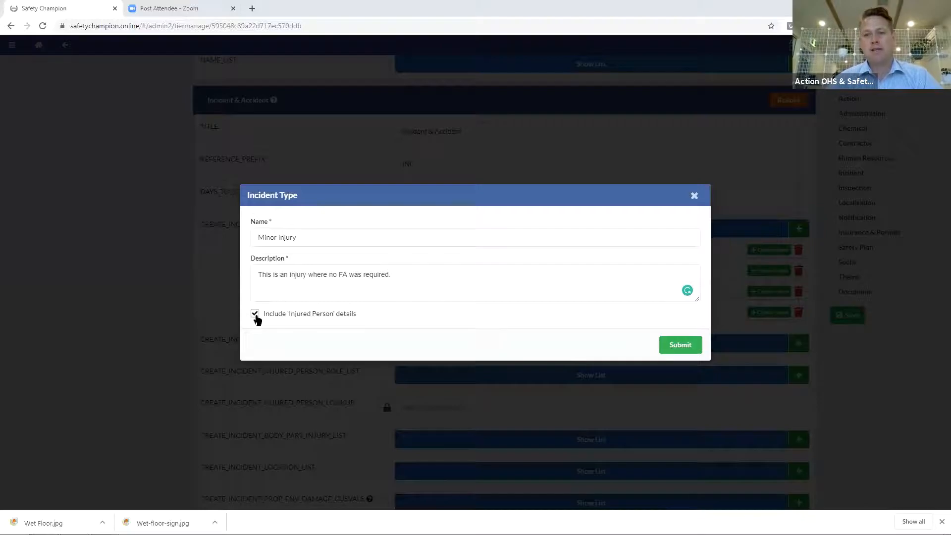
click(676, 349)
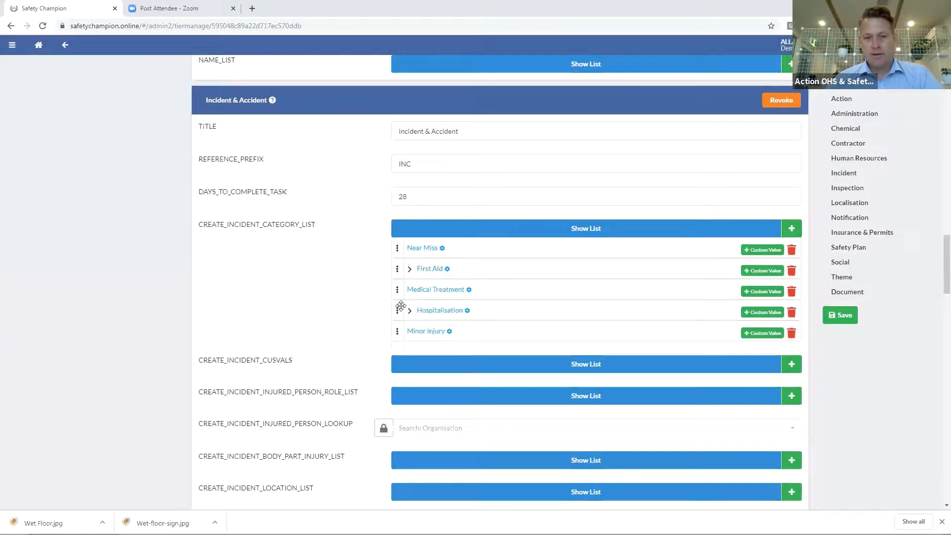
drag(400, 306, 397, 270)
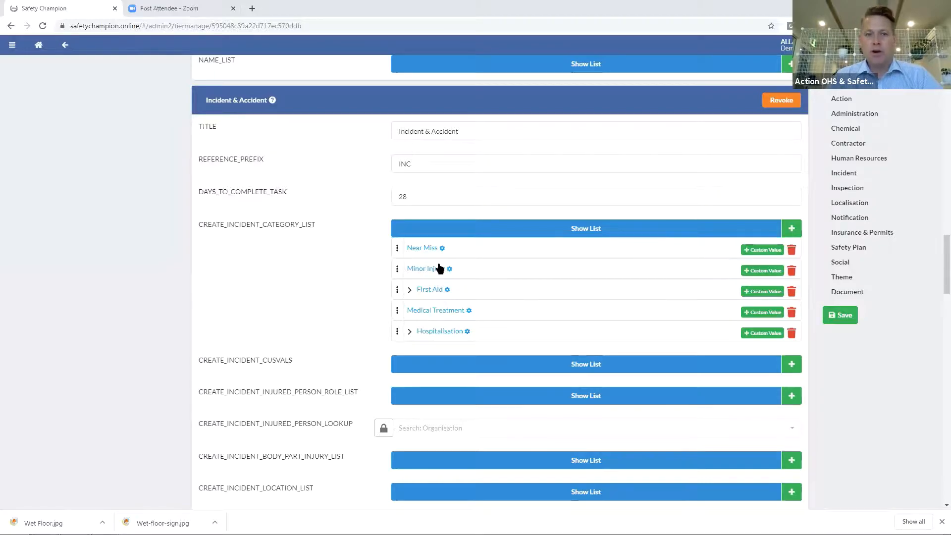
Expand First Aid, start a custom value for Minor Injury, then close the Safety Champion tab
click(410, 291)
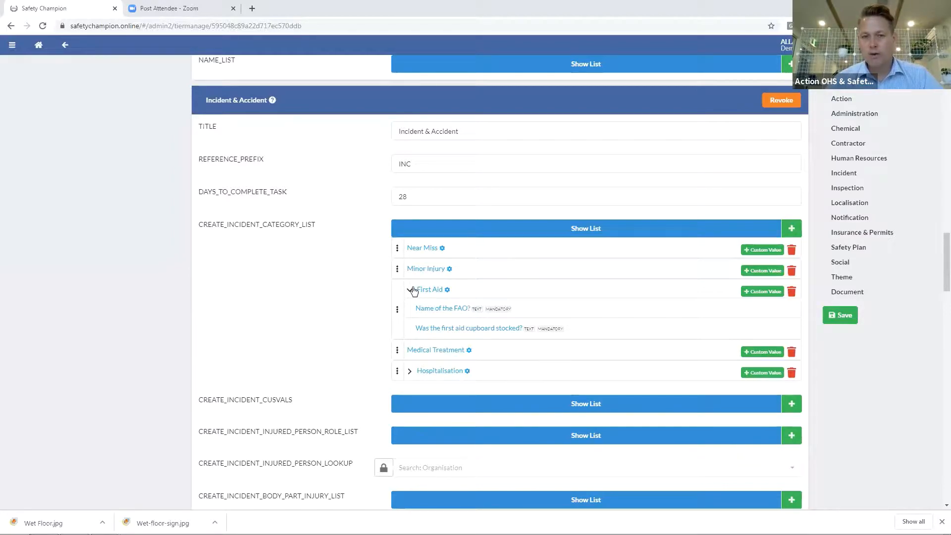
click(743, 271)
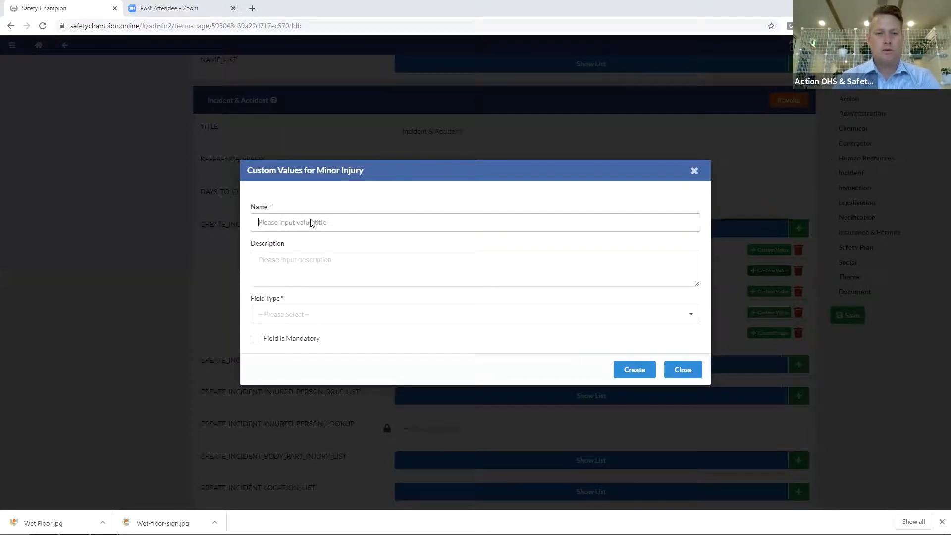
key(ctrl+w)
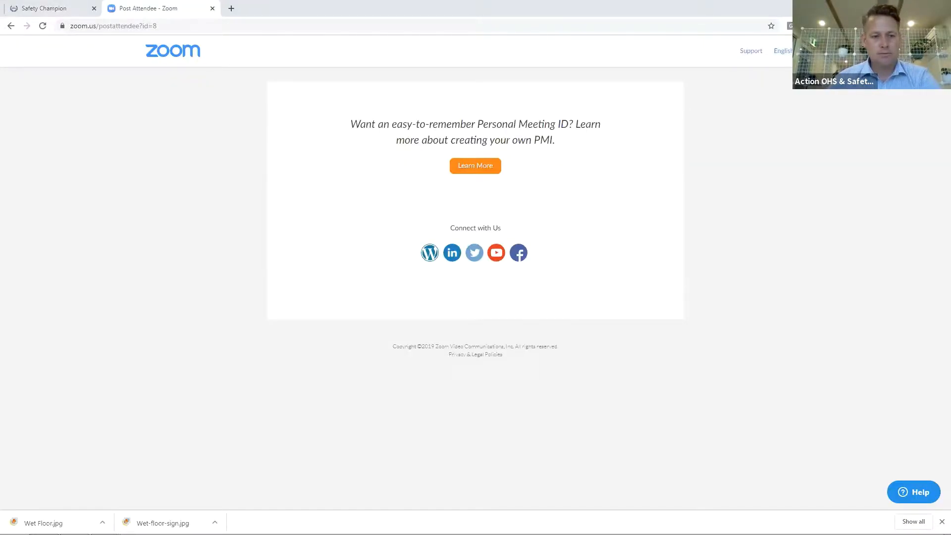
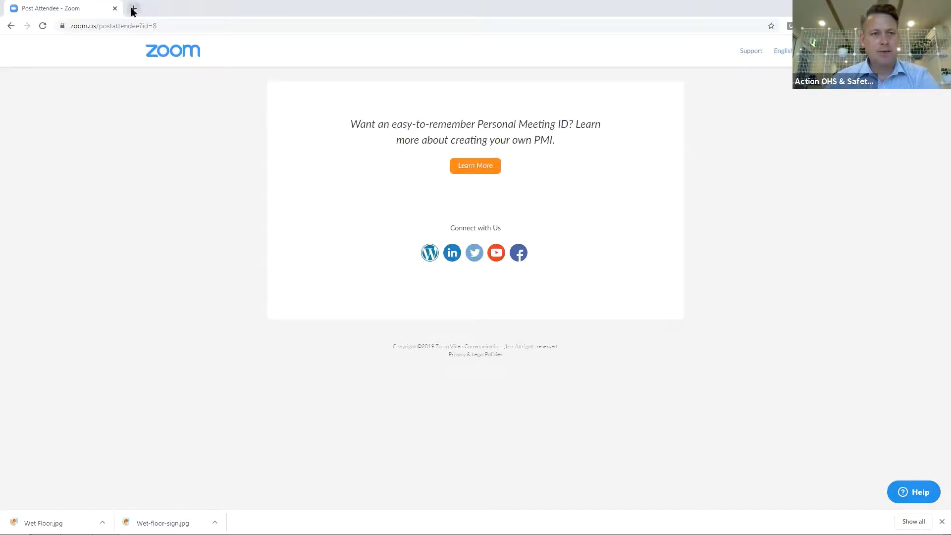
Reopen safetychampion.online in a new Chrome tab to reach the Organisations list
click(131, 9)
text(s)
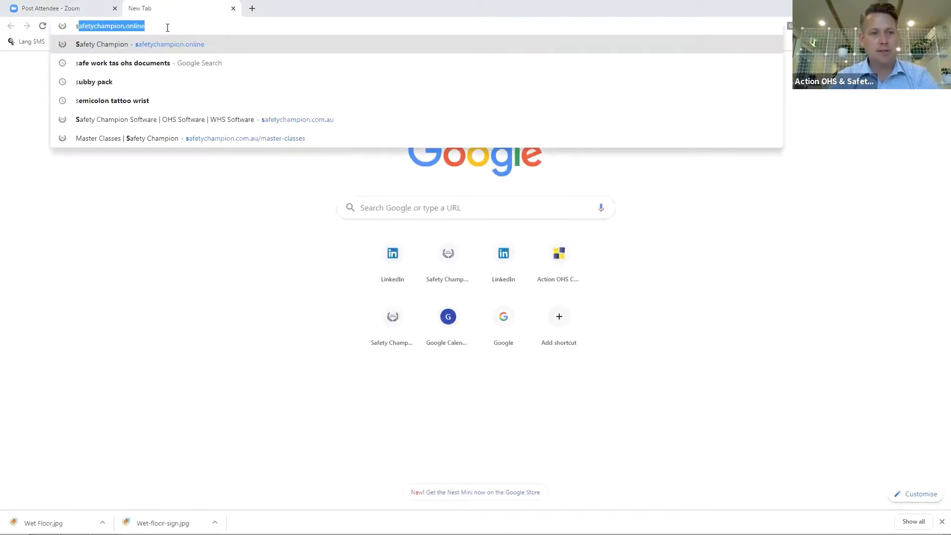
key(Return)
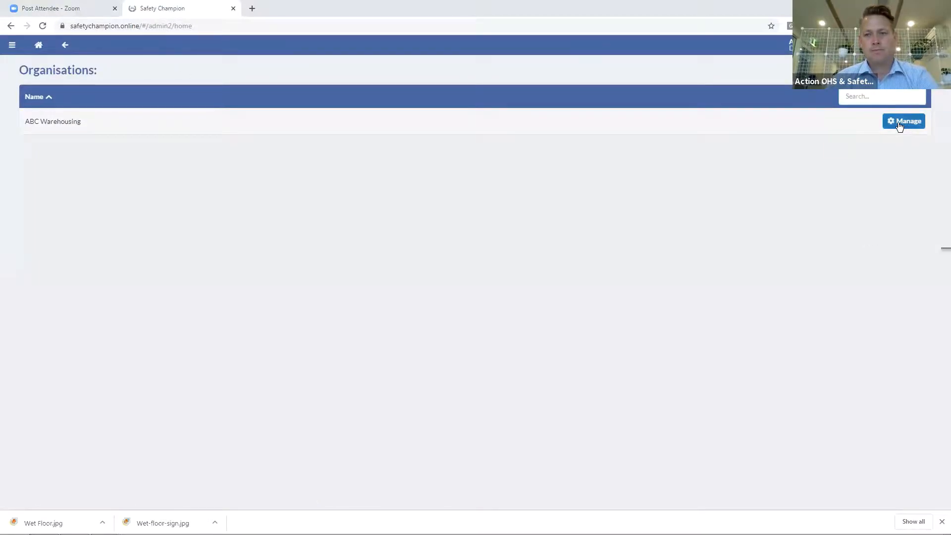
Retitle ABC Warehousing's Incident module 'Incident & Accident' and set DAYS_TO_COMPLETE_TASK to 28
click(901, 127)
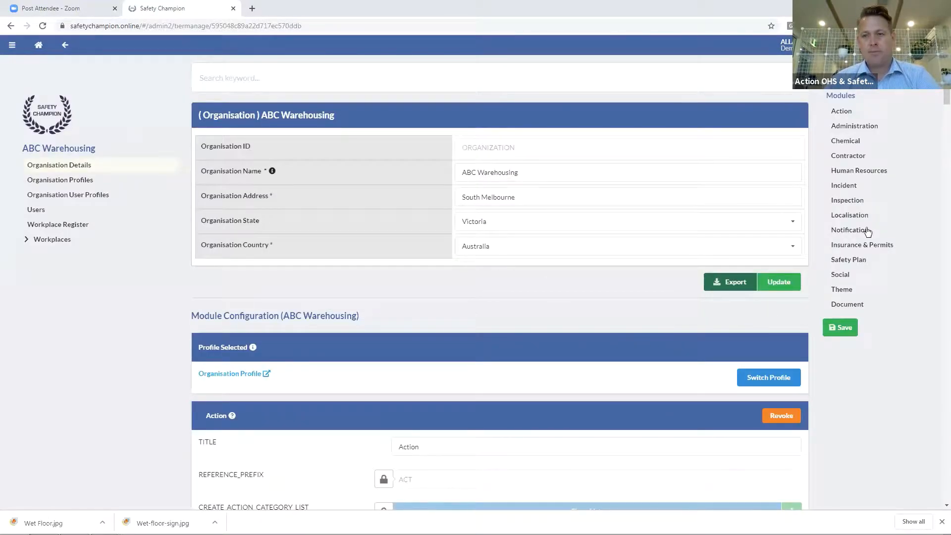
click(844, 185)
click(439, 133)
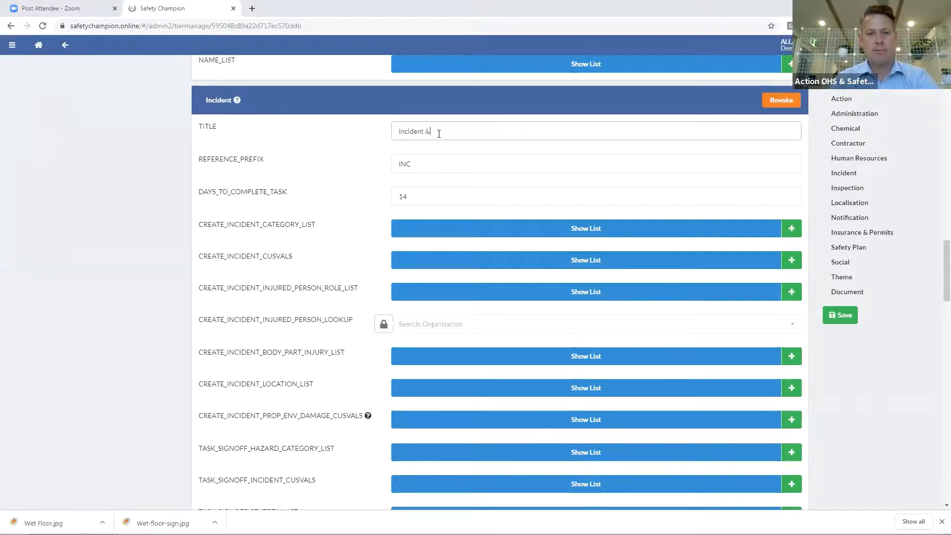
text(& Accid)
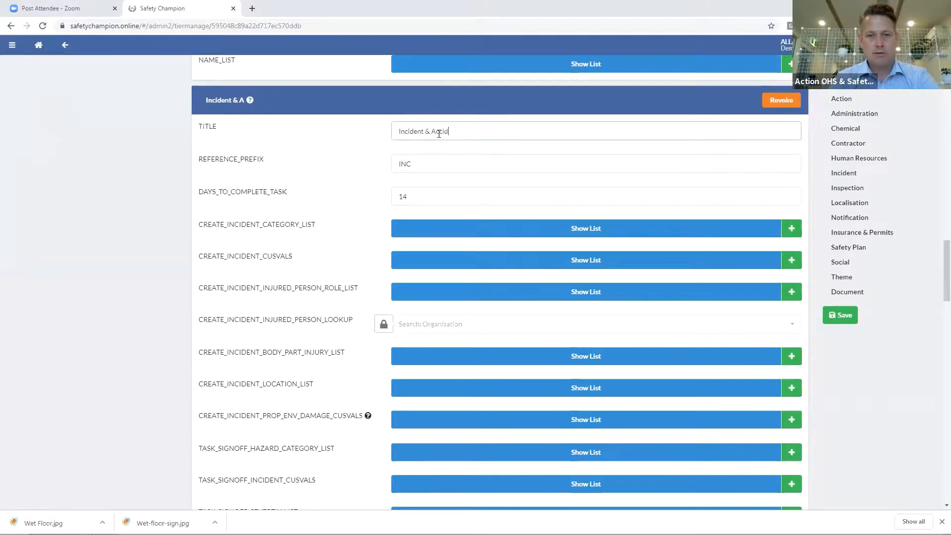
text(ent)
double_click(402, 197)
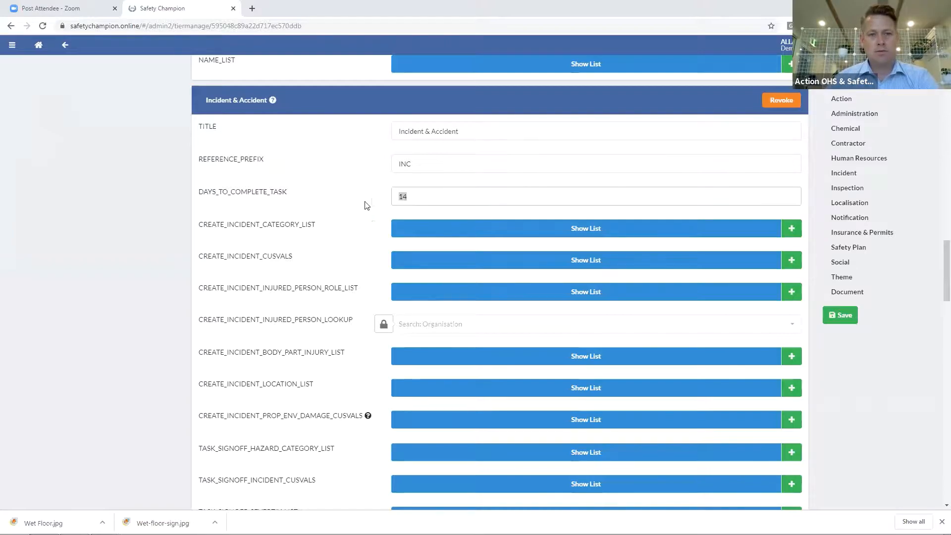
text(28)
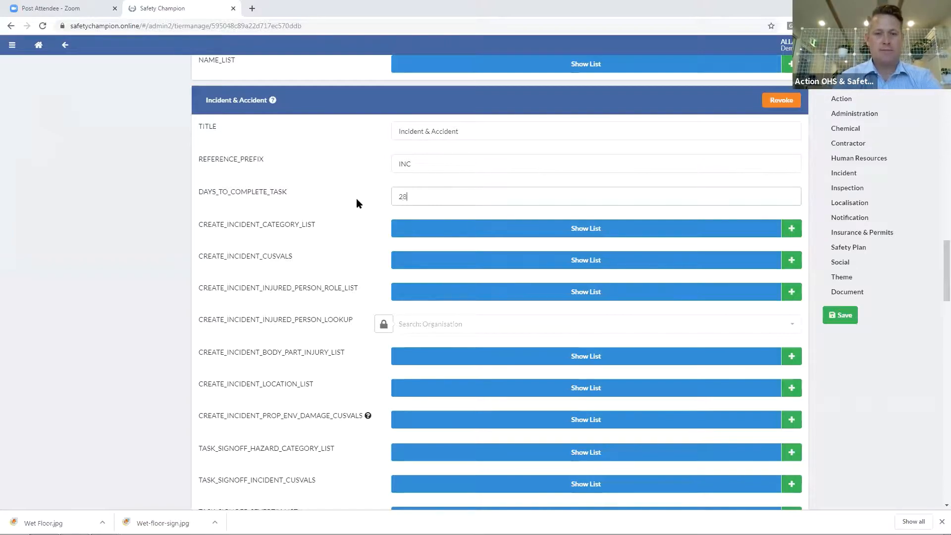
Show the incident category list and start a new category entry
click(432, 231)
click(800, 227)
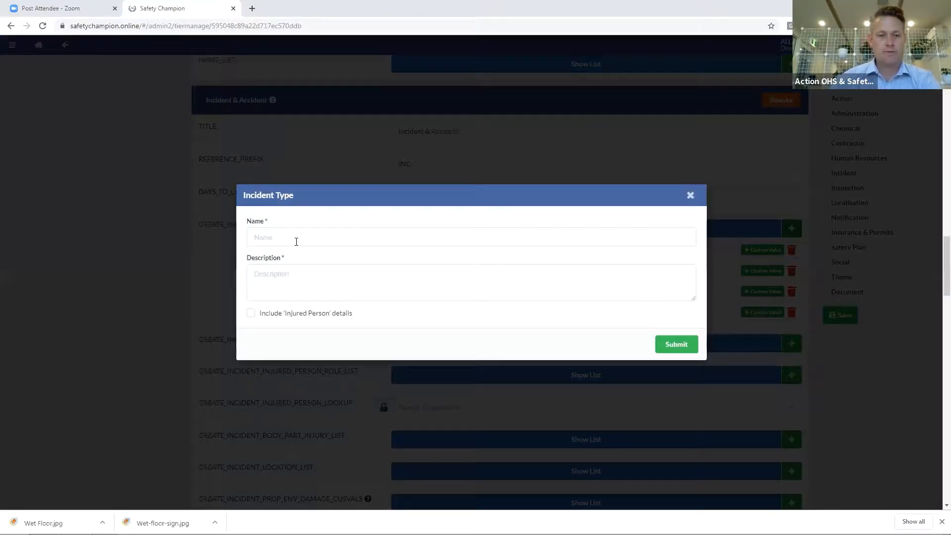
click(296, 240)
Name the category 'Minor Injury', describe it as needing no first aid, and include injured-person details
text(Minor Injury)
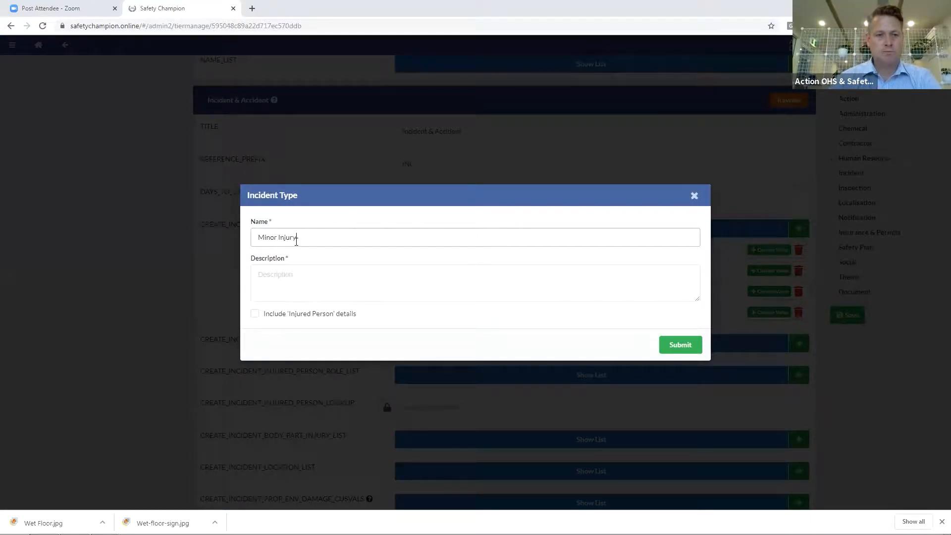
click(304, 275)
text(No )
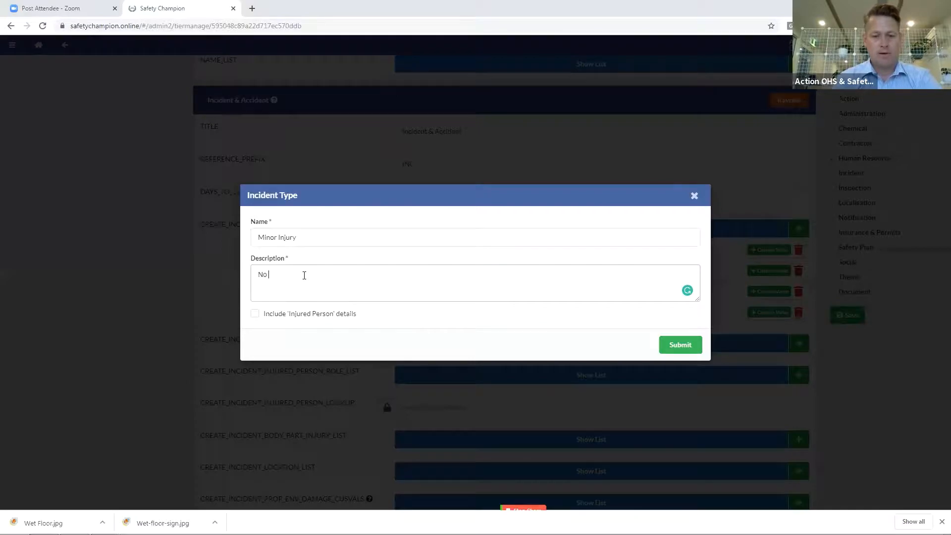
text(First Aid)
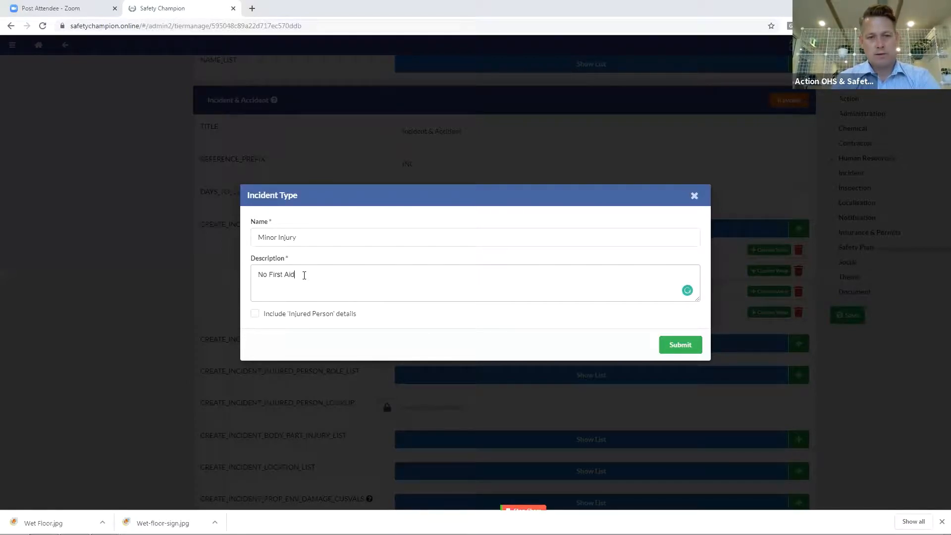
text( require)
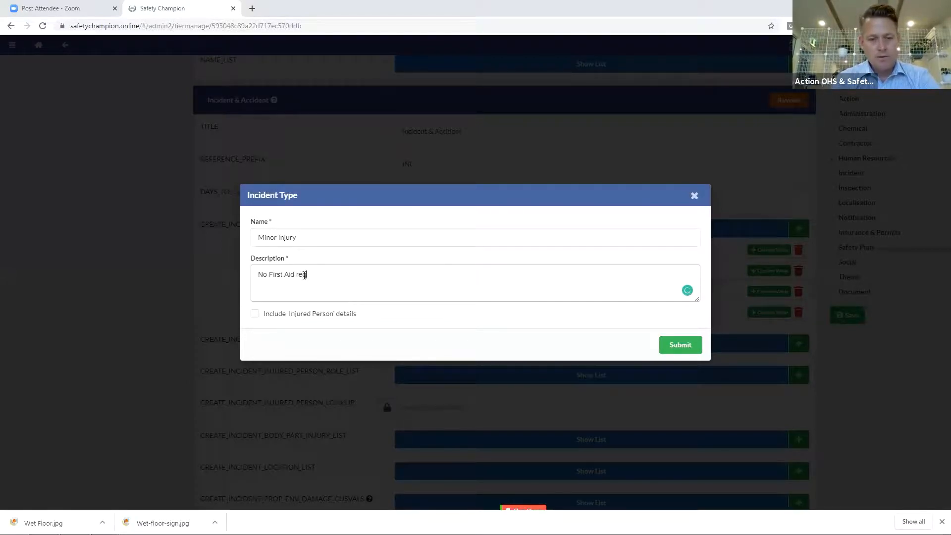
text(d, but i)
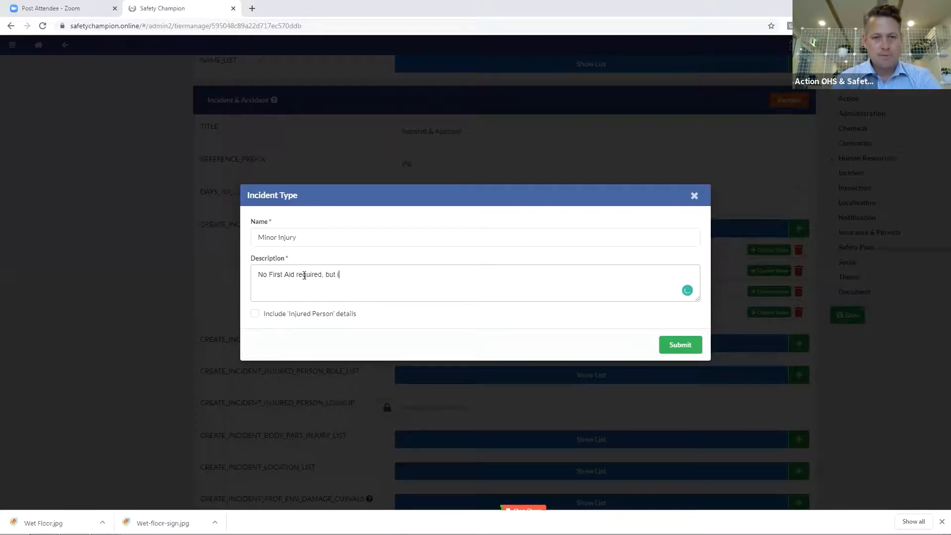
text(njury occured.)
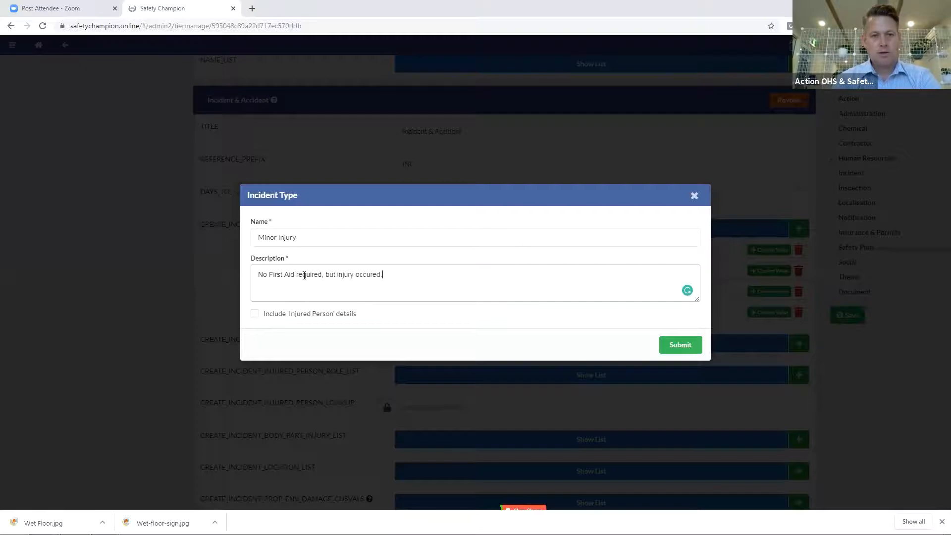
click(255, 313)
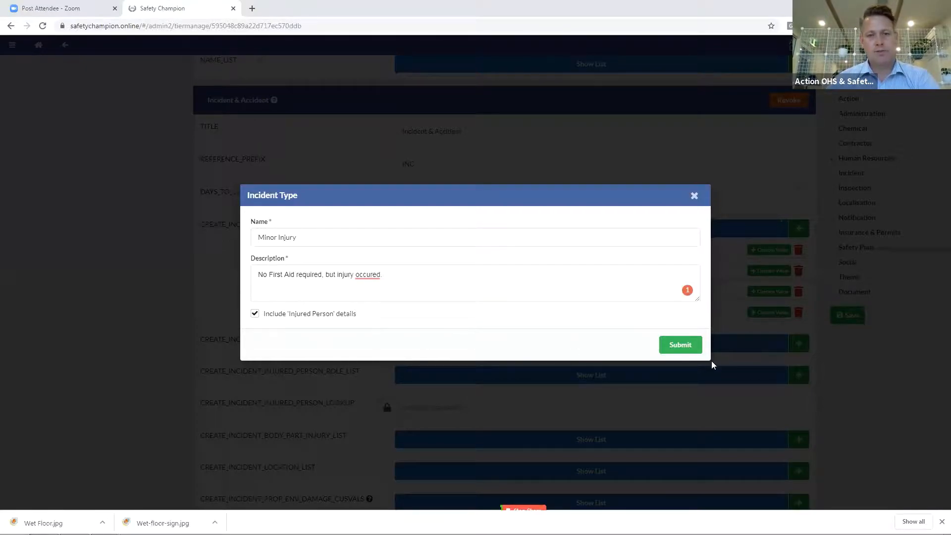
Correct the 'occurred' spelling, save Minor Injury, and move it under Near Miss
mouse_move(371, 275)
click(425, 236)
click(662, 344)
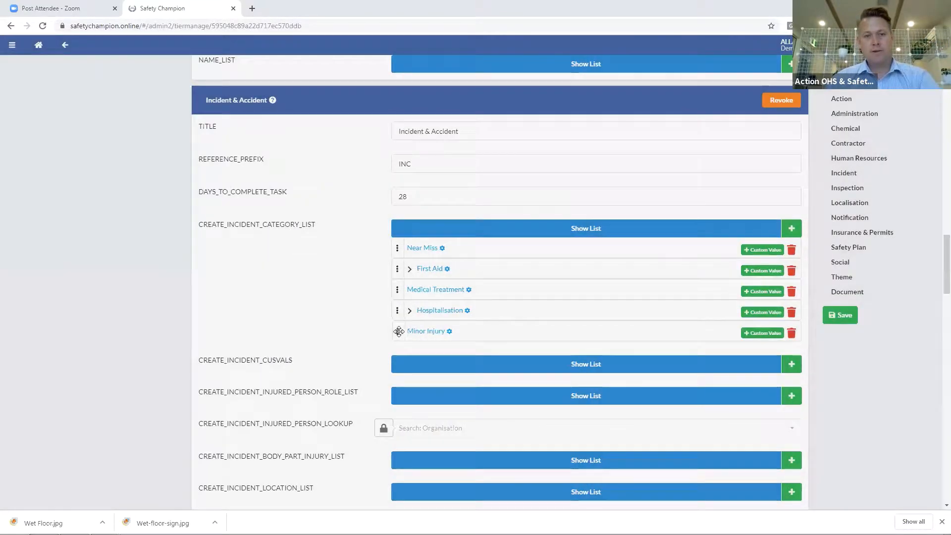
drag(398, 330, 397, 263)
Add a text custom field 'Why was first aid not provided' to Minor Injury
click(760, 269)
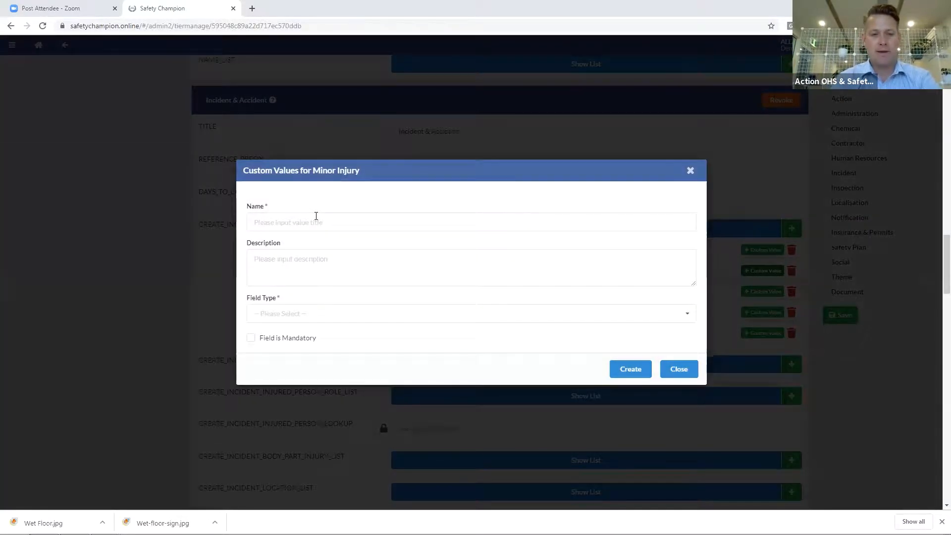
click(316, 216)
text(Why was first aid not )
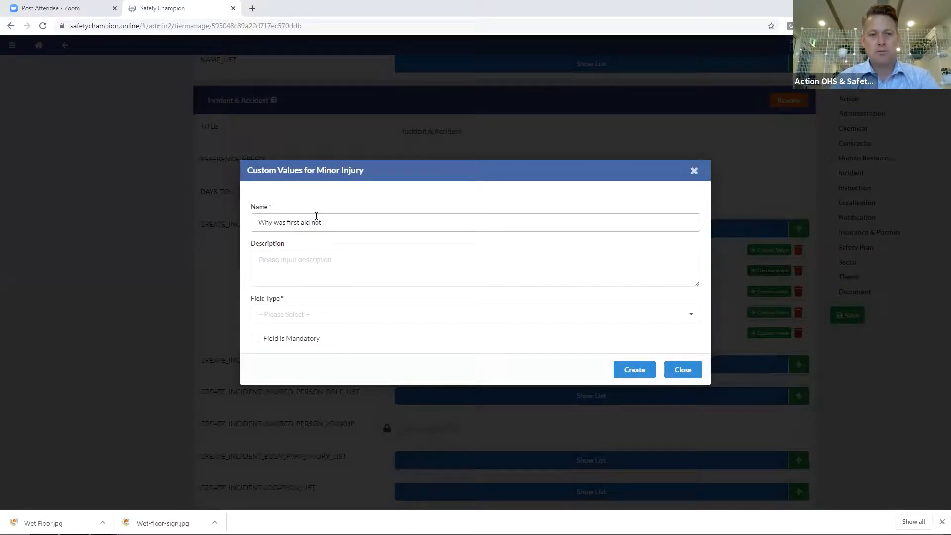
text(provided?)
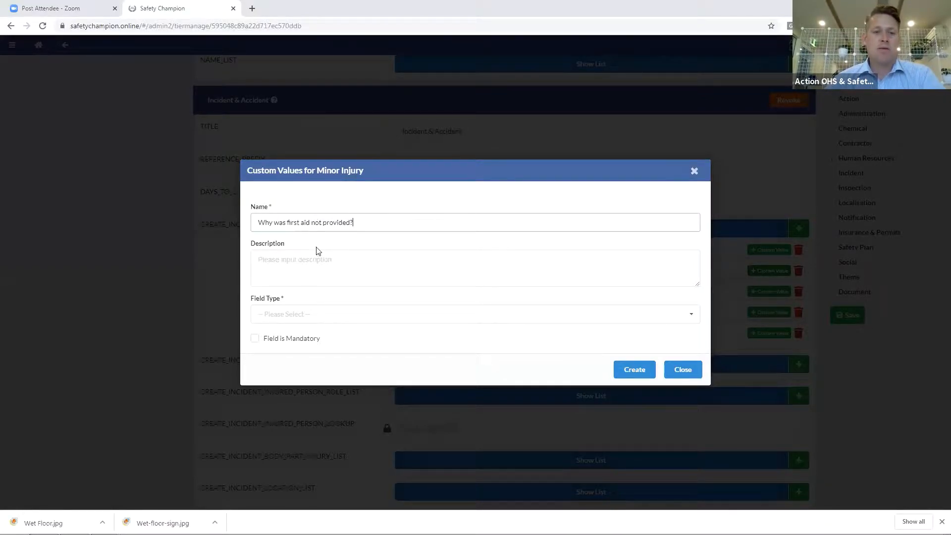
click(299, 258)
click(291, 314)
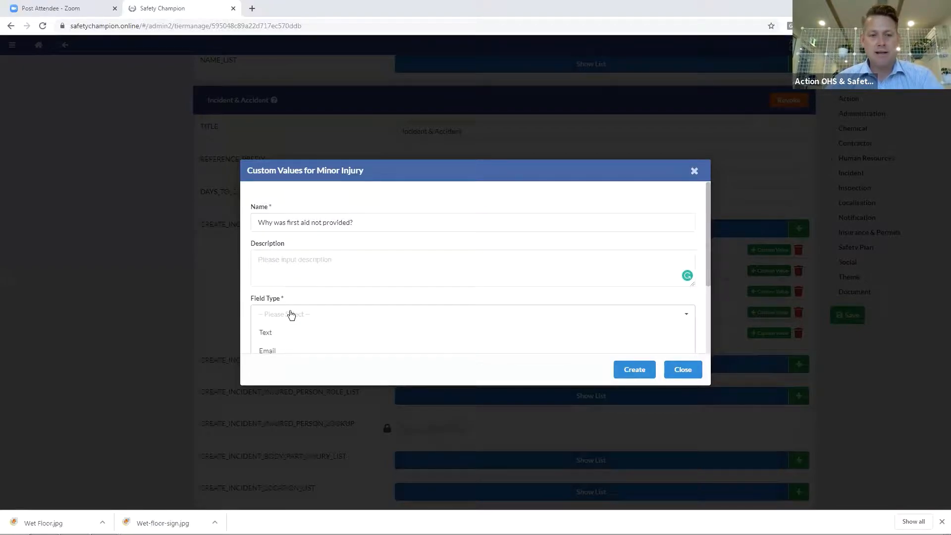
scroll(272, 310, down, 1)
scroll(282, 291, down, 1)
scroll(275, 287, up, 2)
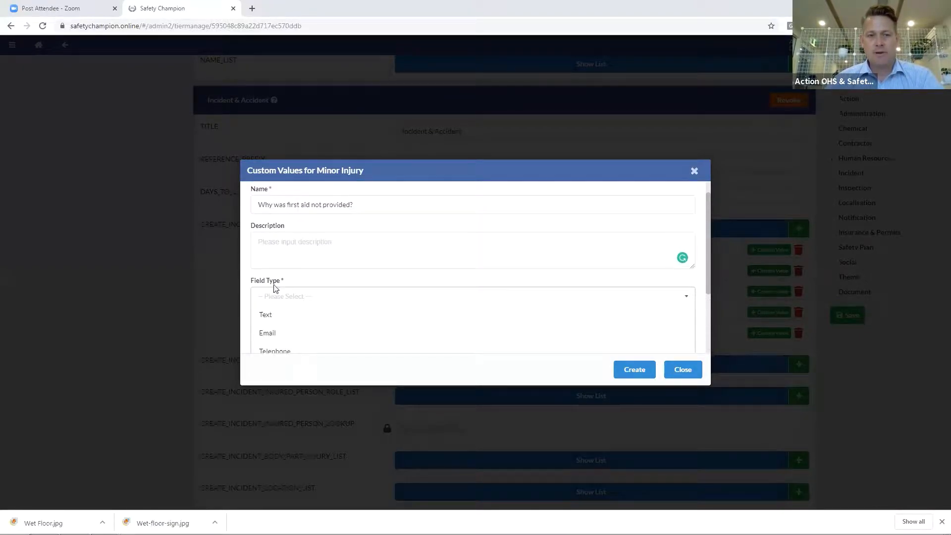
click(274, 315)
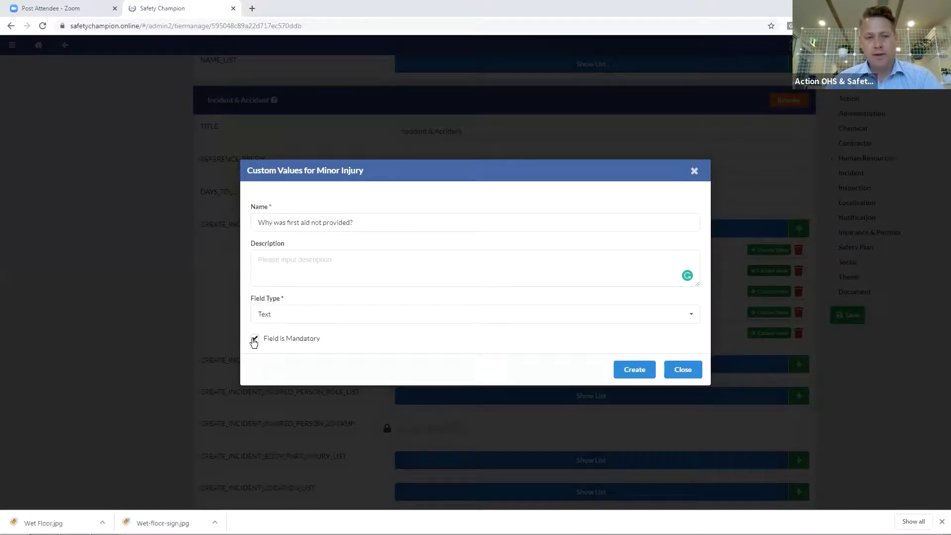
click(634, 370)
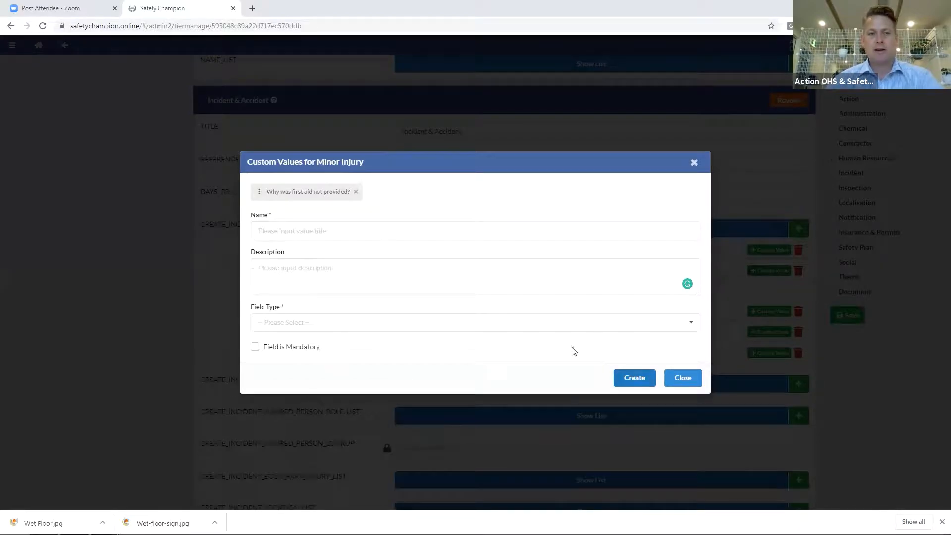
Add a colour custom field 'What colour was the blood?' and close the custom values window
click(335, 231)
text(Wh)
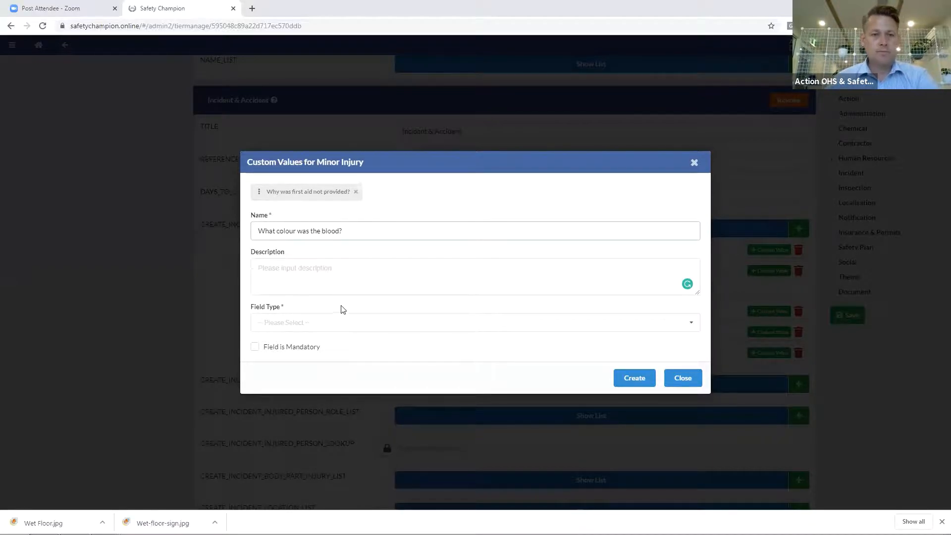
click(330, 323)
scroll(327, 326, down, 2)
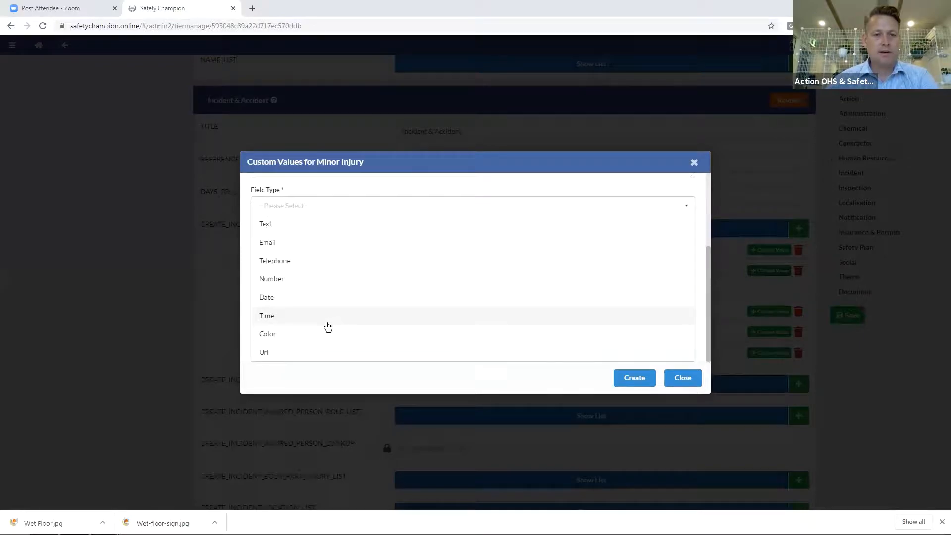
click(276, 335)
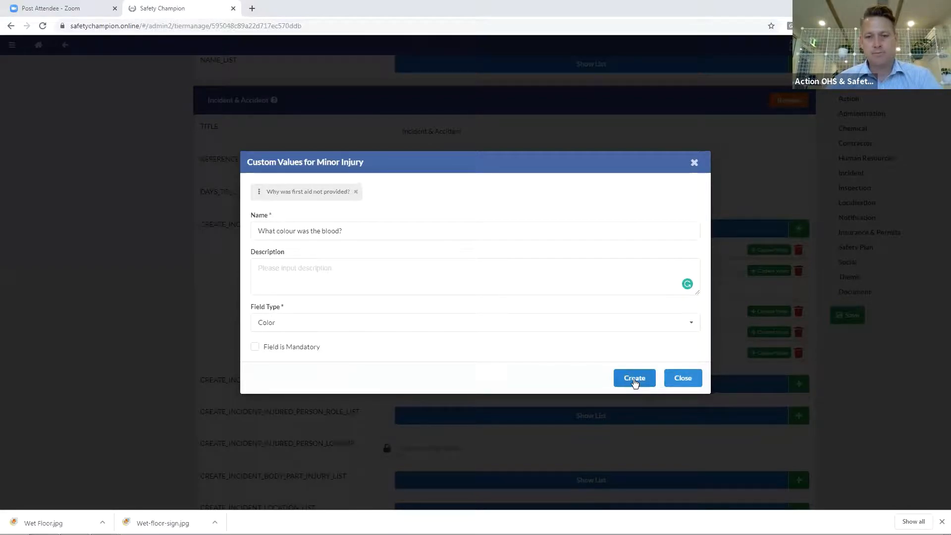
click(635, 383)
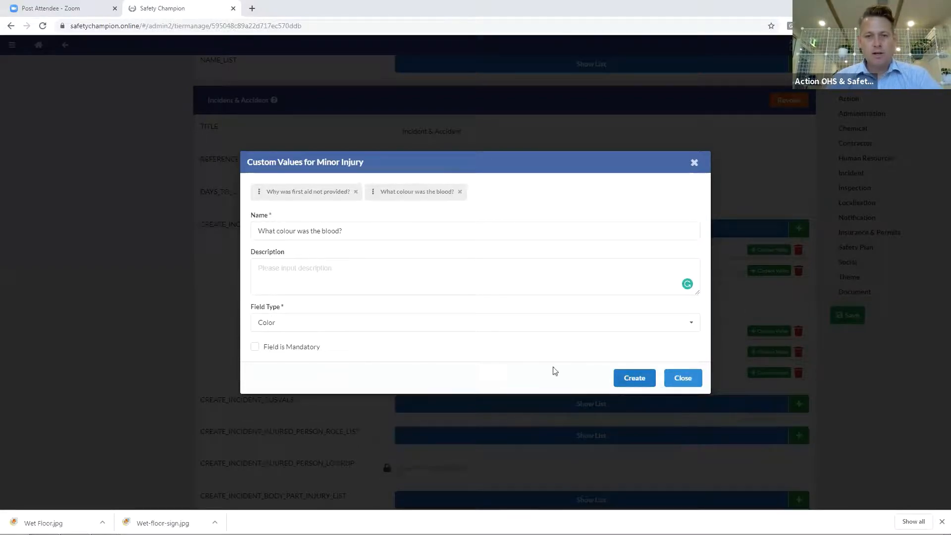
click(689, 382)
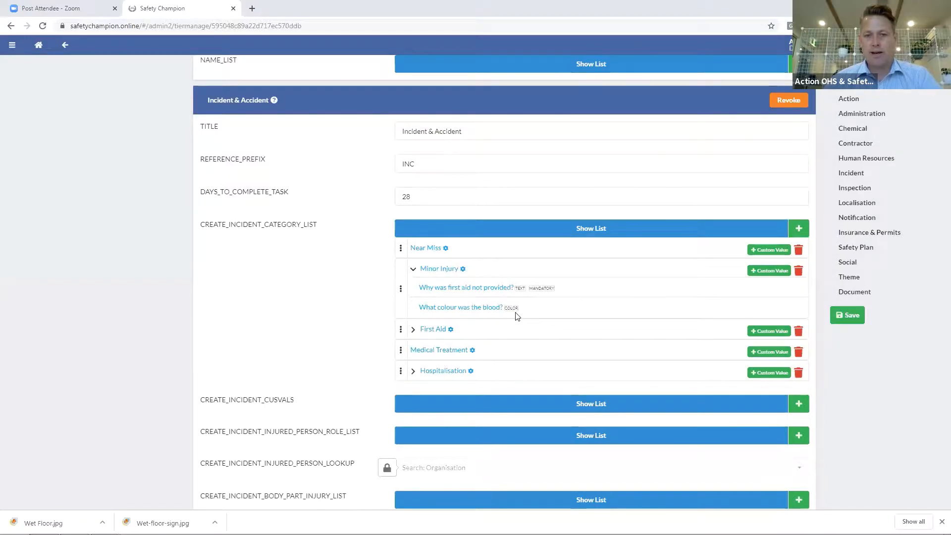
Add a mandatory text field 'Was EAP provided?' to the general incident custom values list
scroll(404, 288, down, 3)
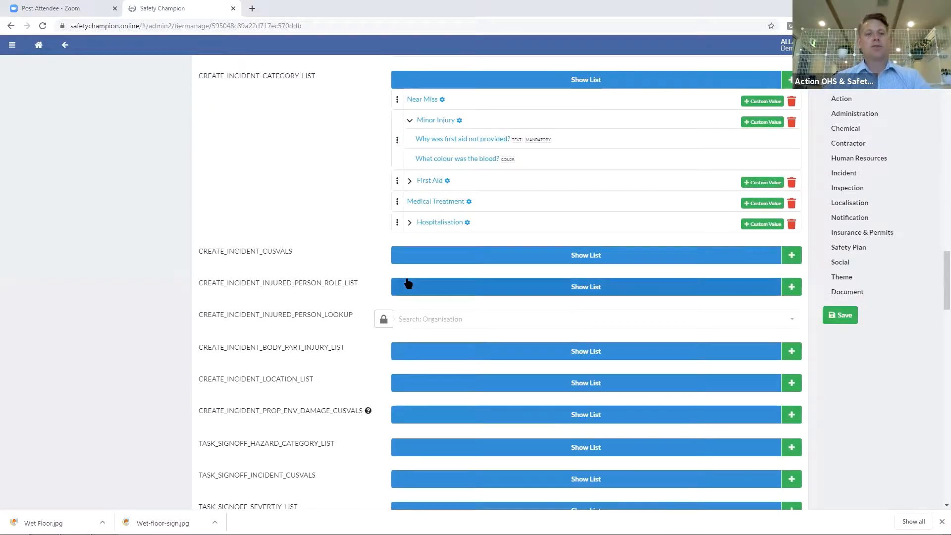
click(417, 261)
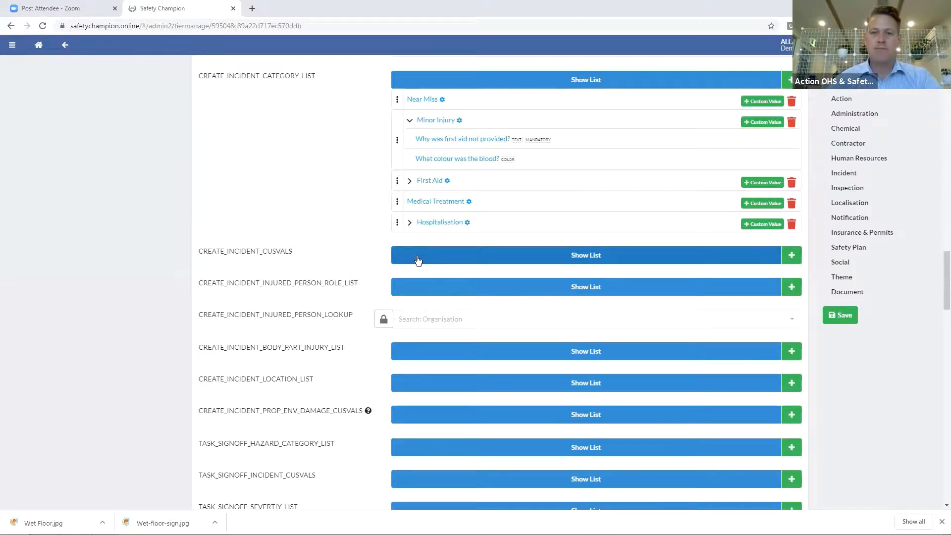
click(791, 257)
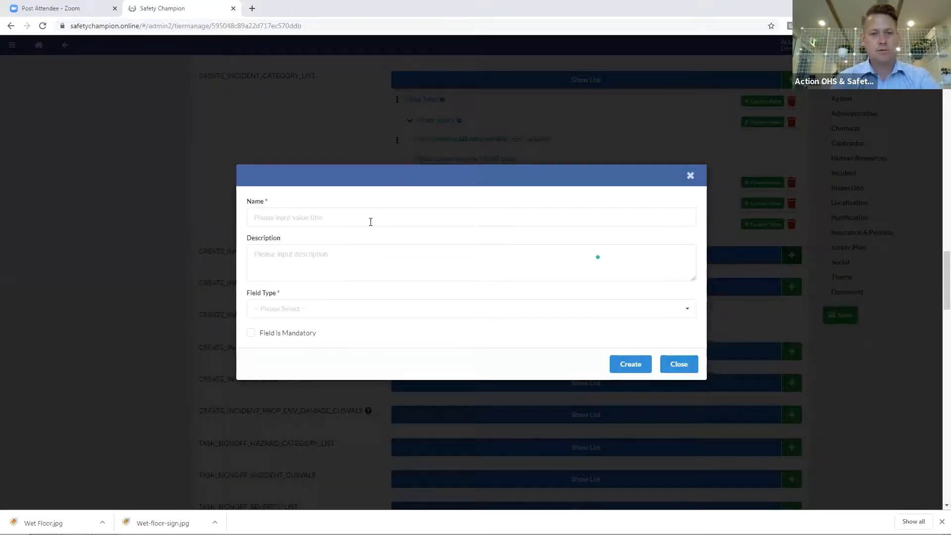
click(371, 222)
text(Was EAP provid)
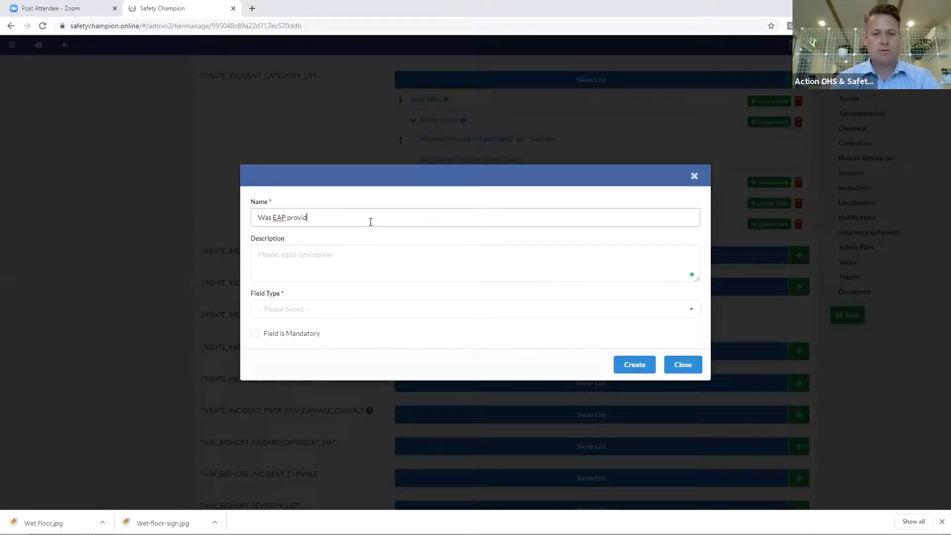
text(ed?)
click(347, 316)
click(300, 327)
click(254, 333)
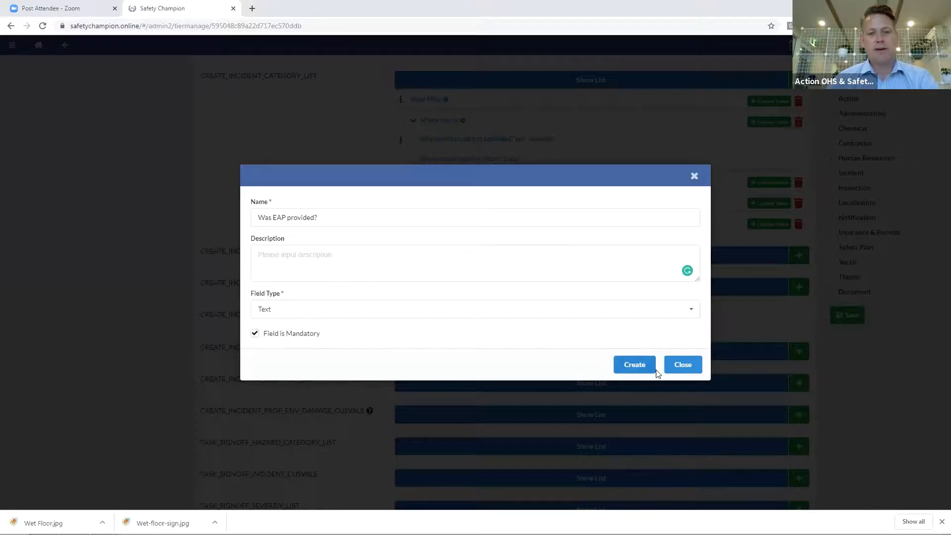
click(632, 366)
click(673, 365)
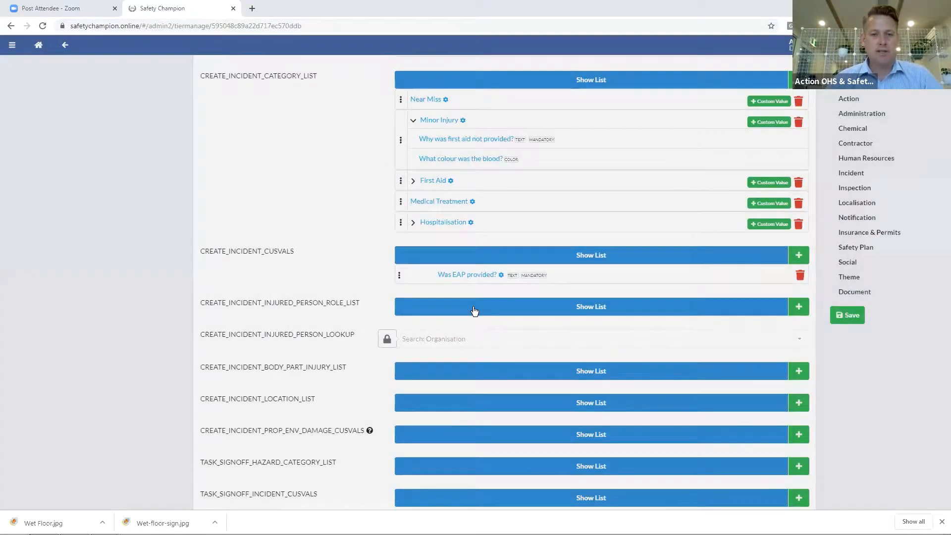
click(473, 311)
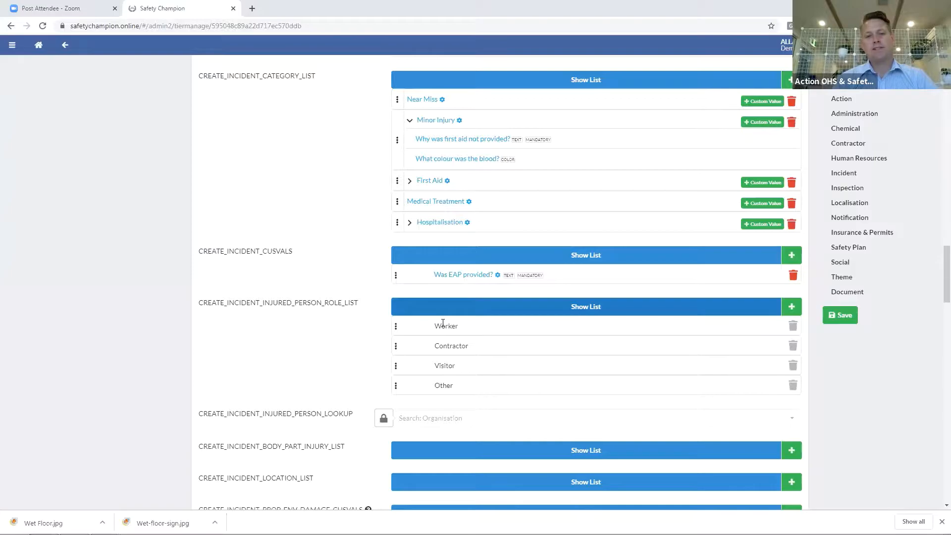
Rename the 'Worker' injured-person role to 'Employees'
double_click(443, 323)
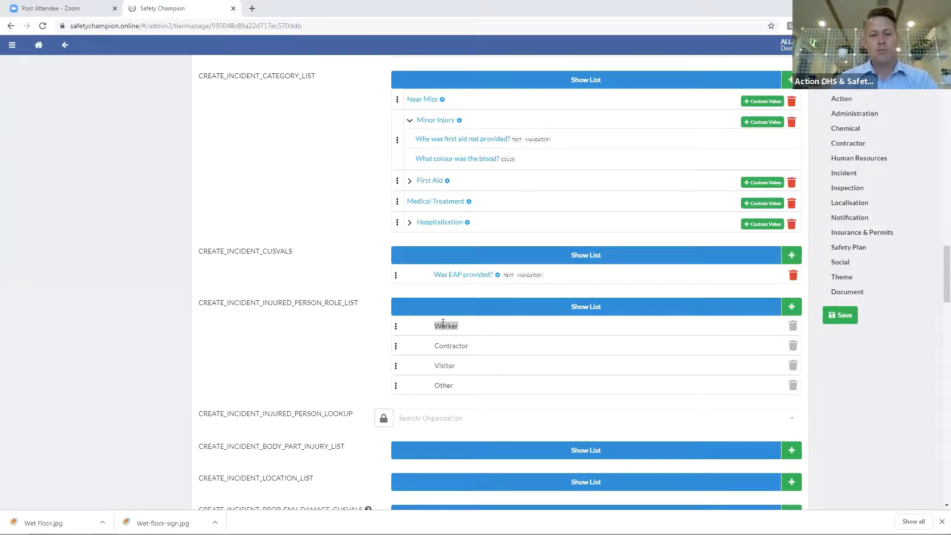
text(Tes)
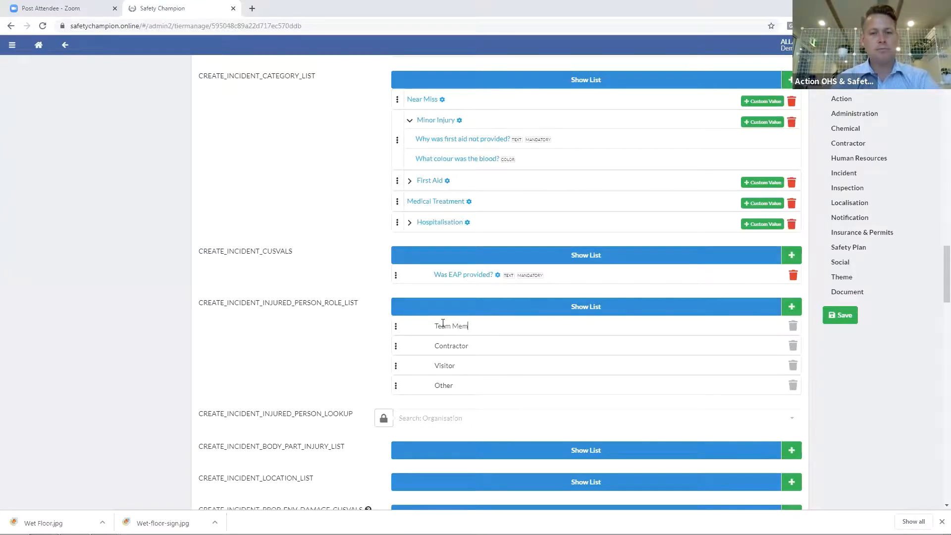
drag(486, 331, 430, 327)
text(Employees)
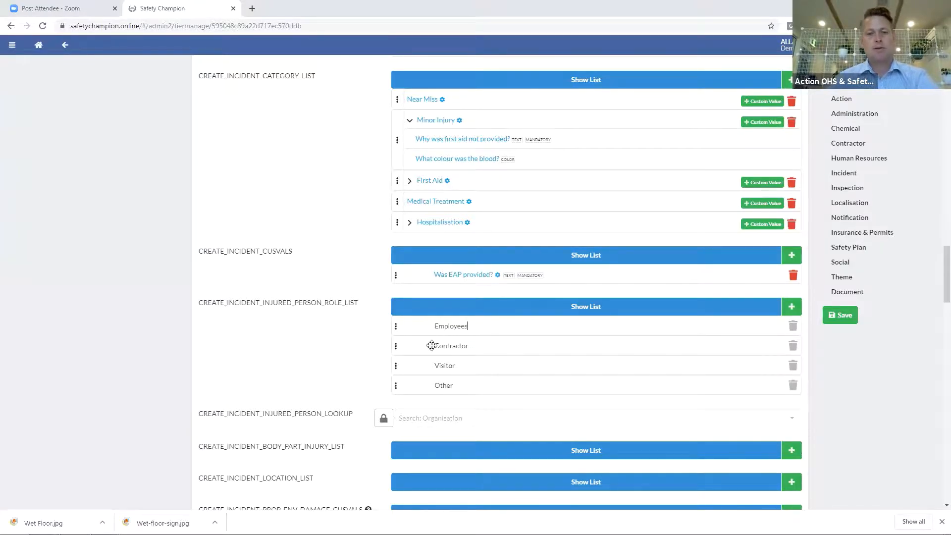
scroll(631, 353, down, 4)
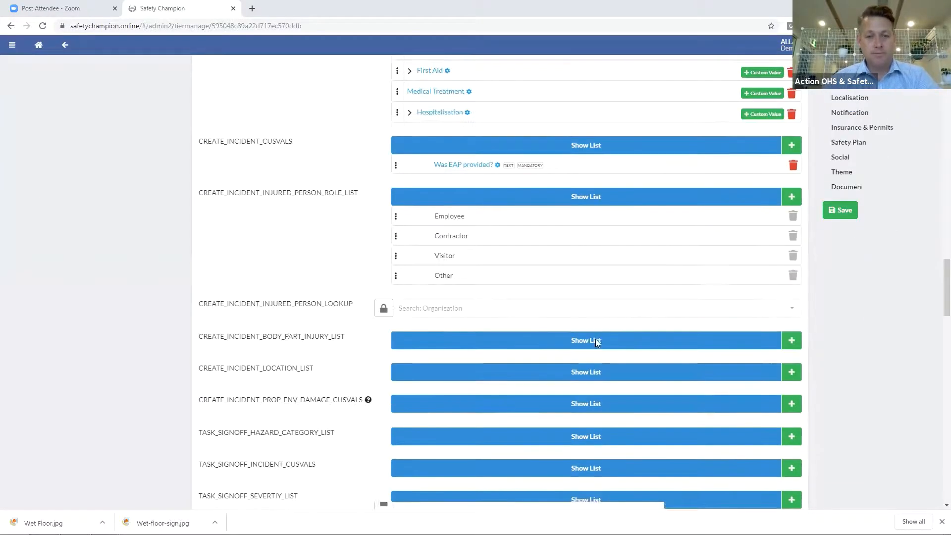
Add a 'Labour Hire' injured-person role and move it to the top of the list
click(791, 109)
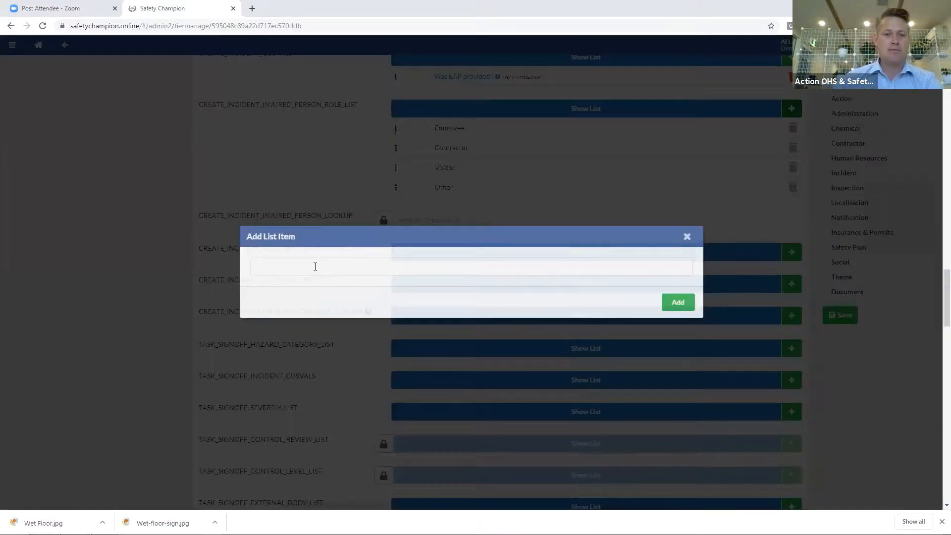
text(Lab)
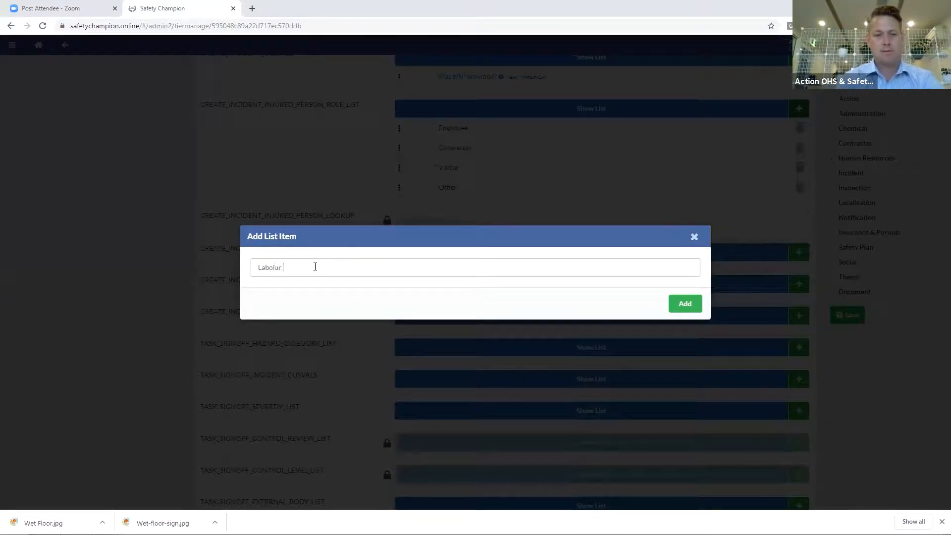
text(olur)
key(BackSpace)
key(BackSpace)
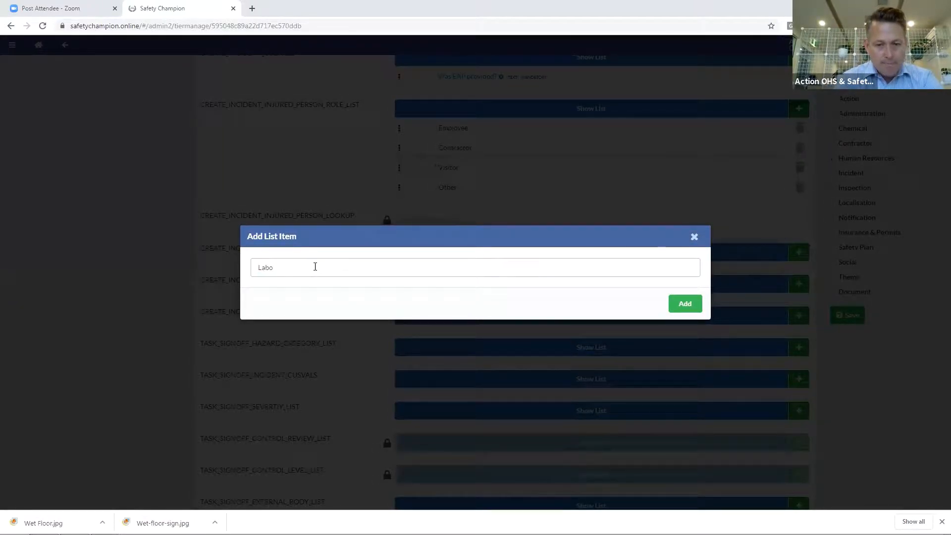
click(685, 303)
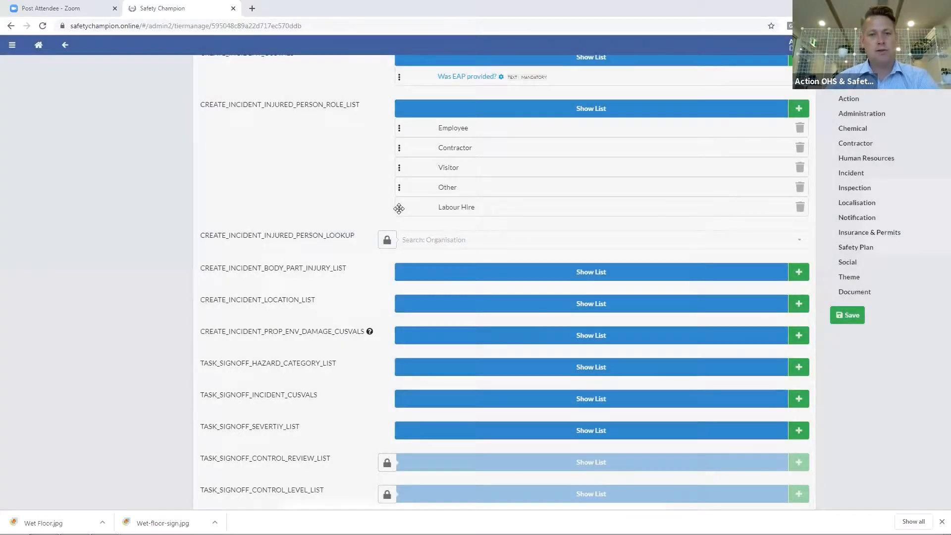
drag(399, 207, 391, 126)
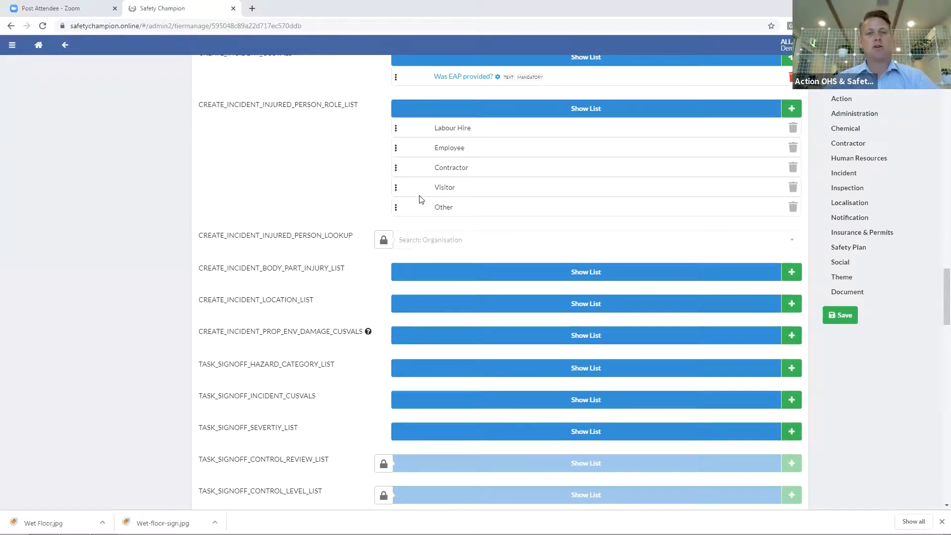
Unlock the injured-person lookup, set it to No Auto Suggestion, and expand the body-part injury list
scroll(420, 198, down, 2)
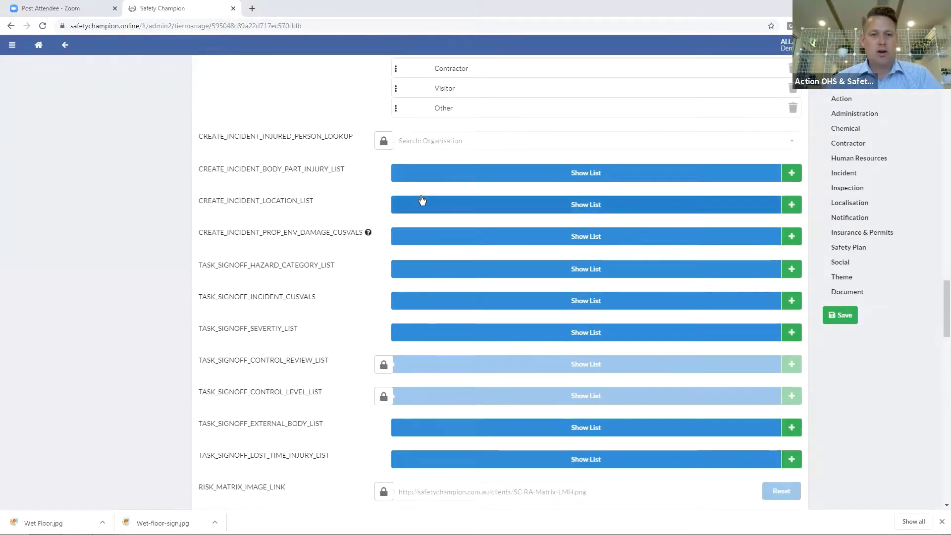
click(387, 147)
click(445, 146)
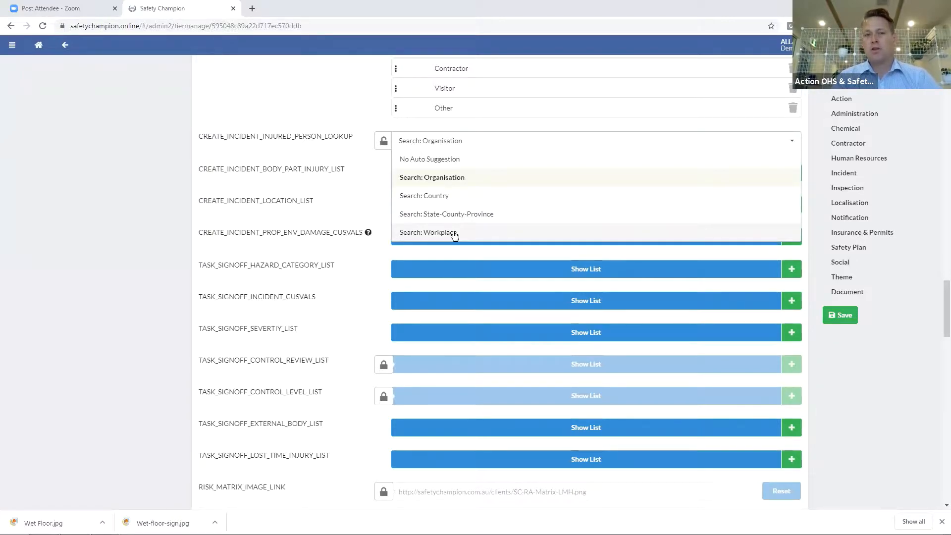
click(450, 162)
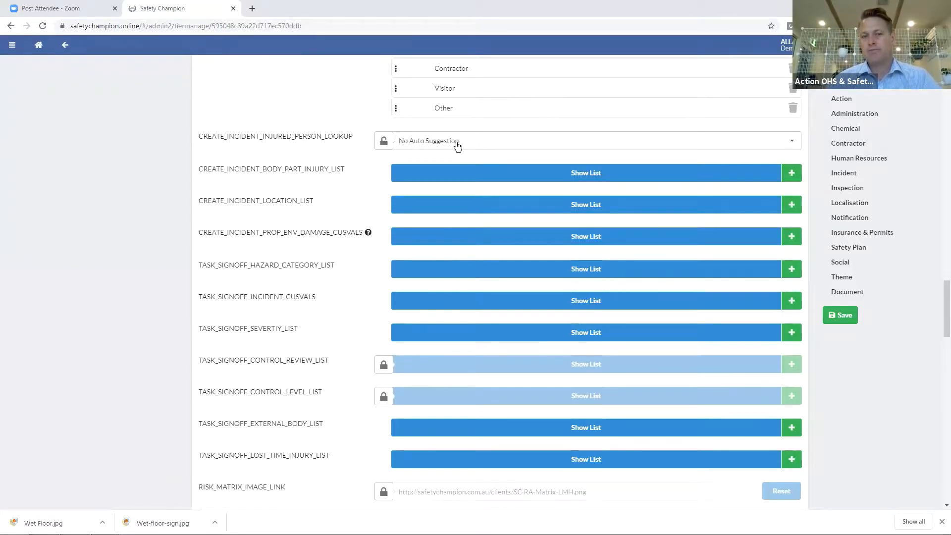
click(456, 144)
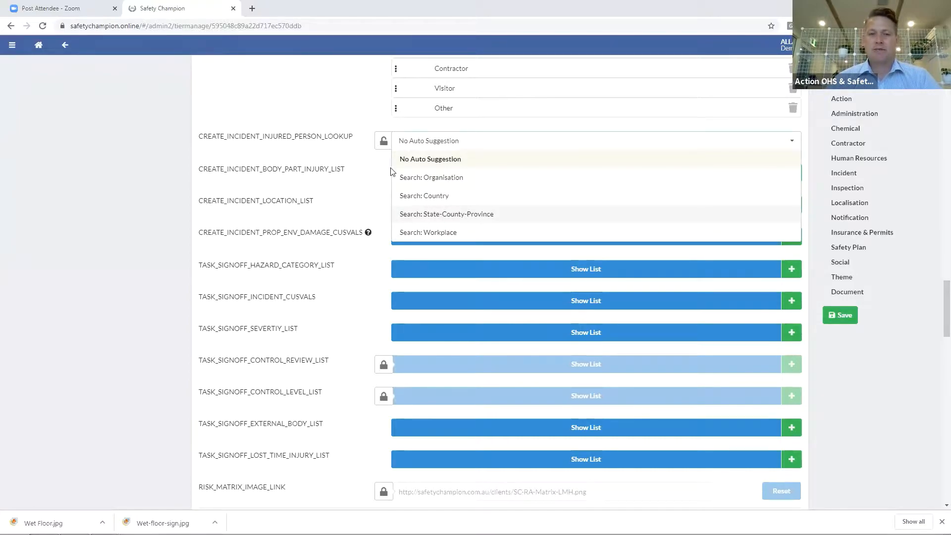
click(458, 144)
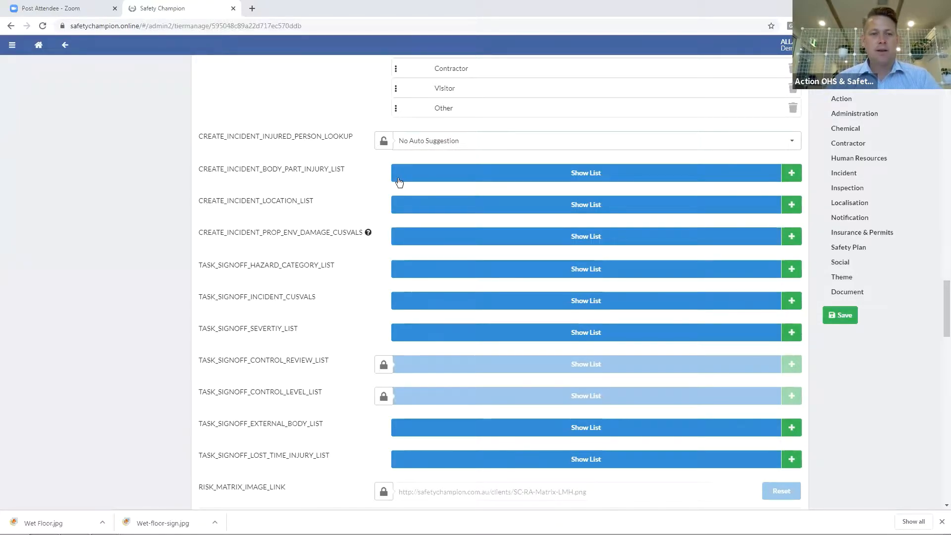
click(418, 177)
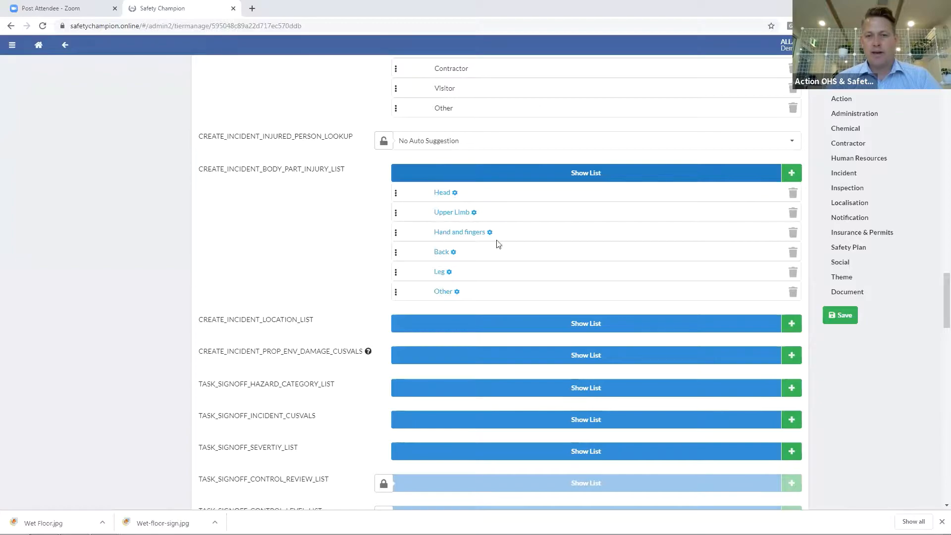
scroll(498, 280, down, 1)
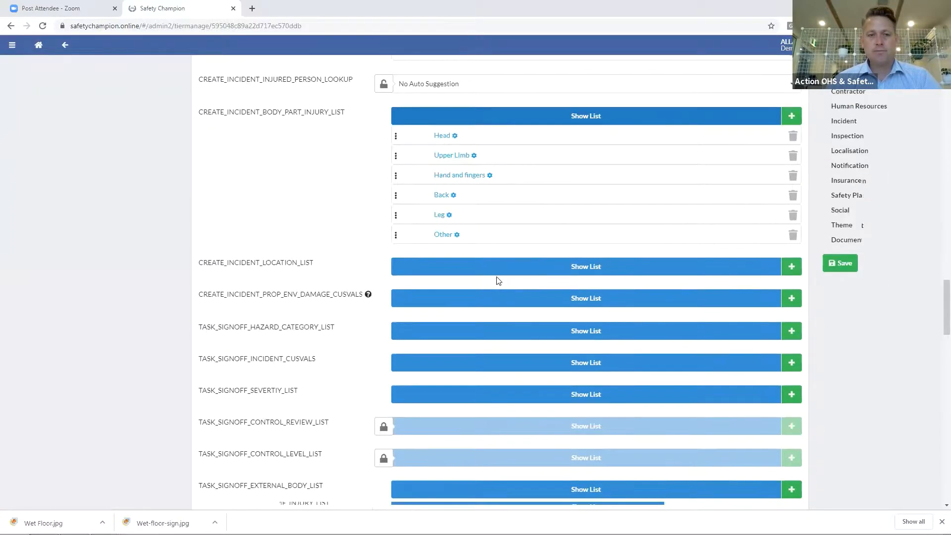
scroll(498, 280, down, 1)
Add 'Trunk' to the body-part injury list with subcategories Fracture and Other
click(791, 75)
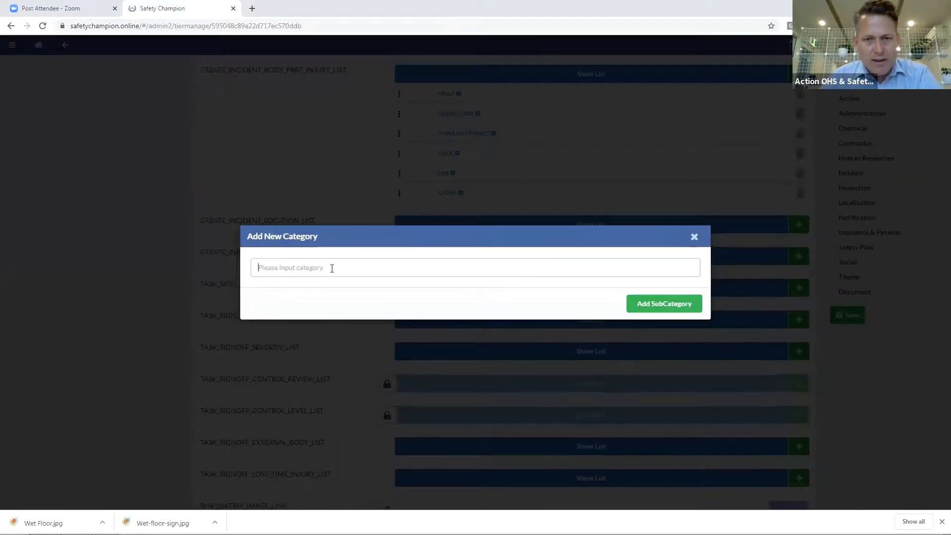
text(Trunk)
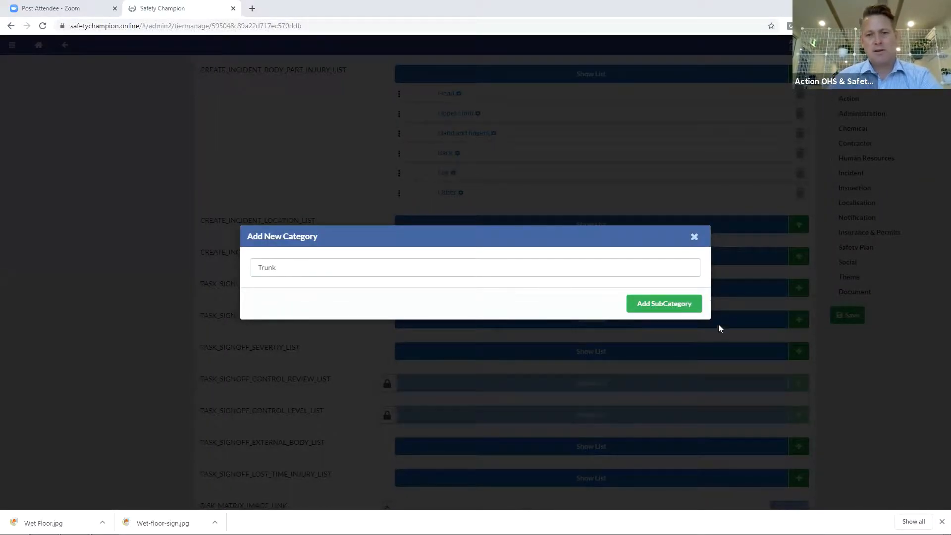
click(677, 310)
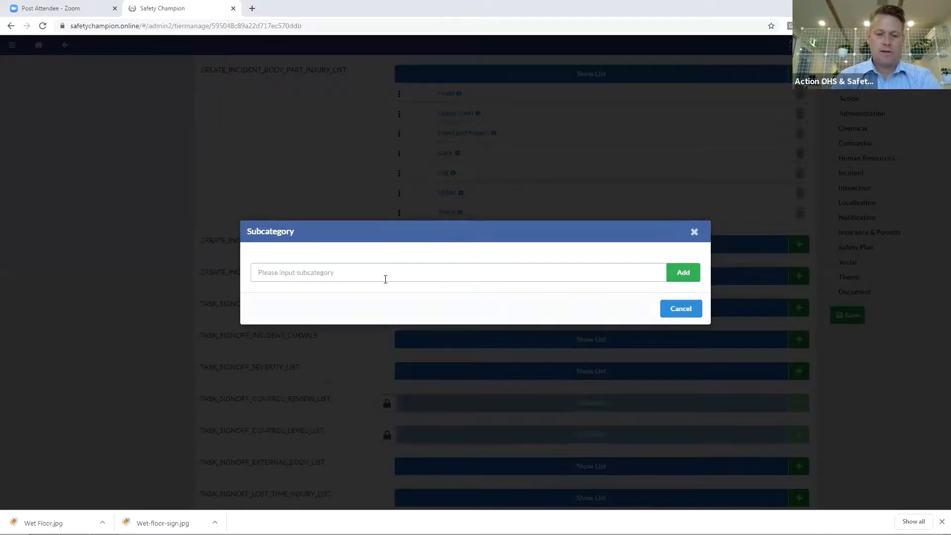
text(Fracture)
click(682, 273)
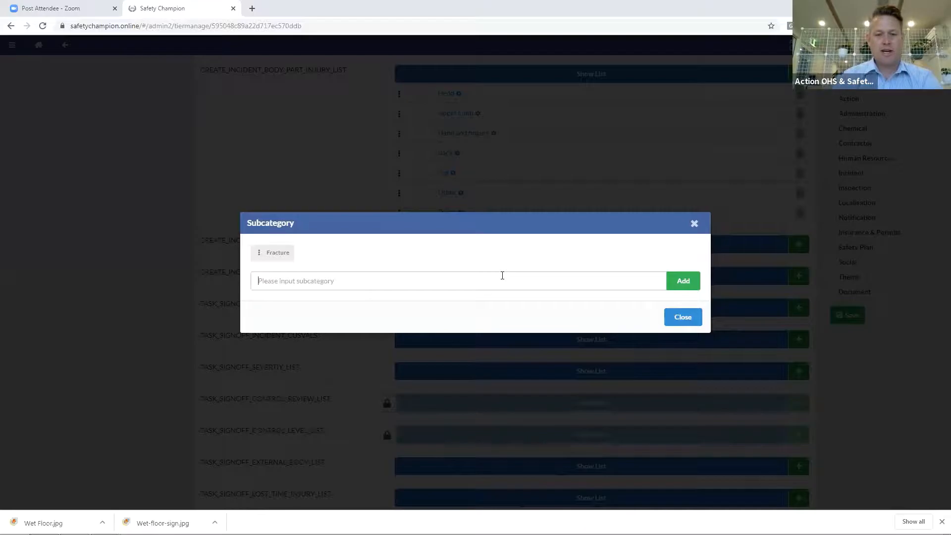
text(Other)
click(684, 286)
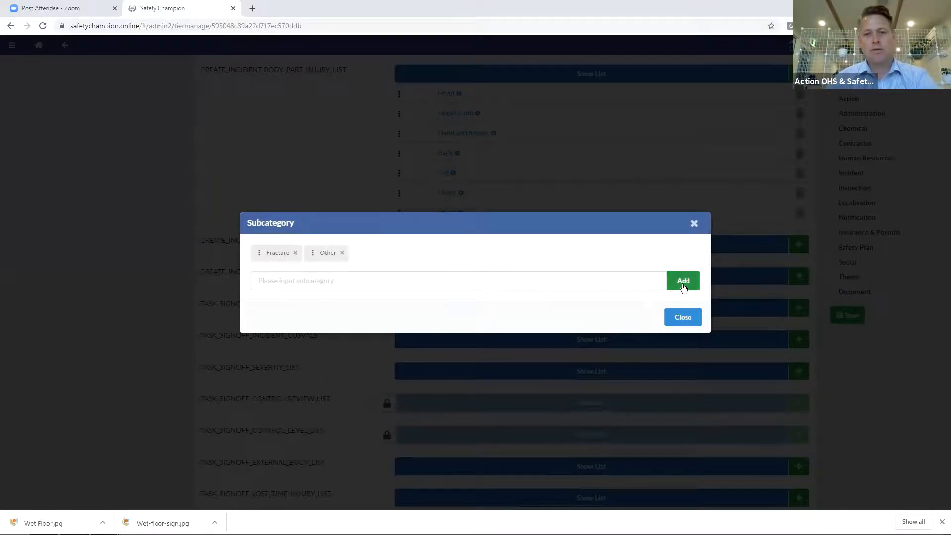
click(684, 319)
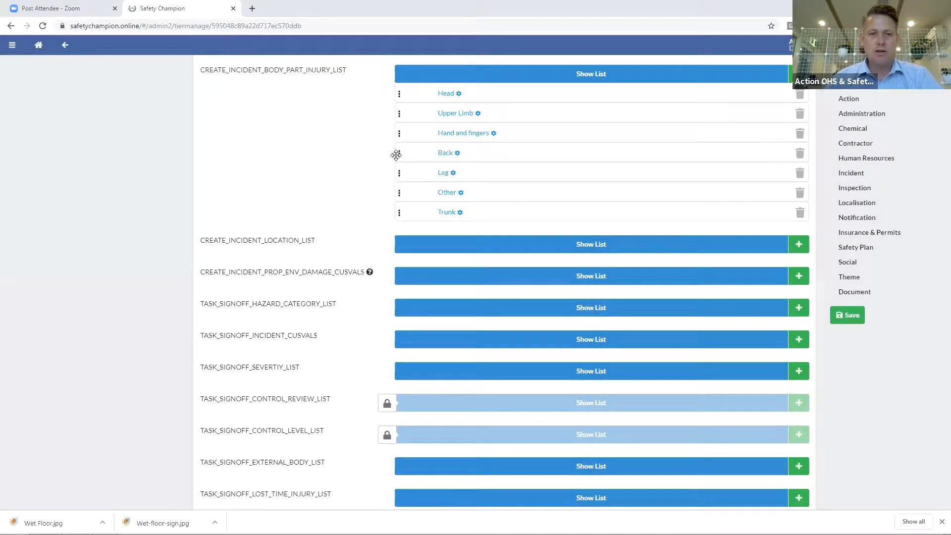
Move Trunk between Hand and fingers and Back, then expand the external body sign-off list
drag(447, 214, 445, 157)
scroll(408, 155, down, 2)
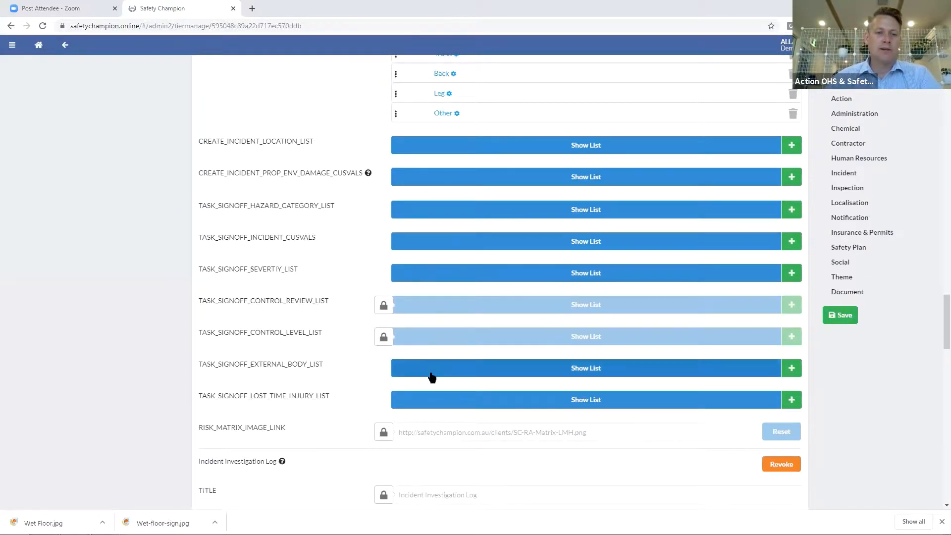
scroll(471, 386, down, 1)
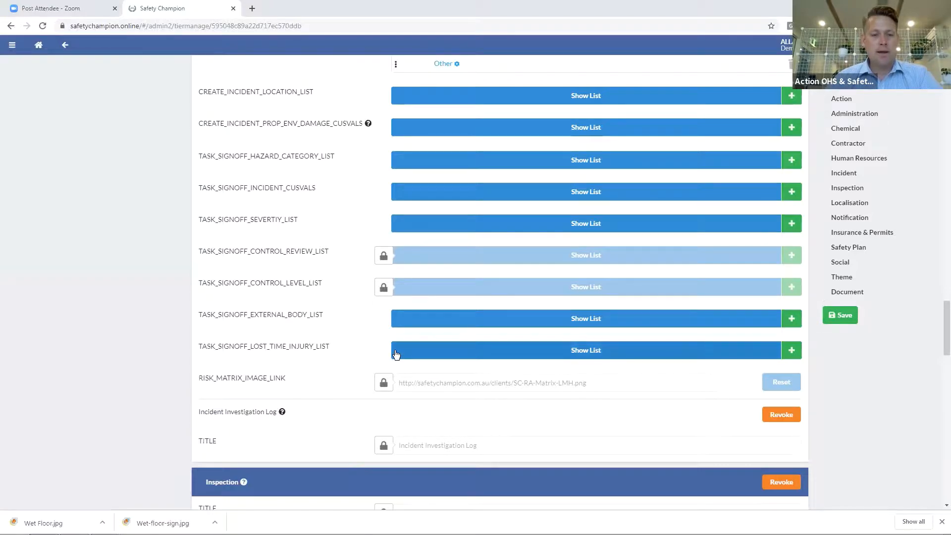
click(399, 325)
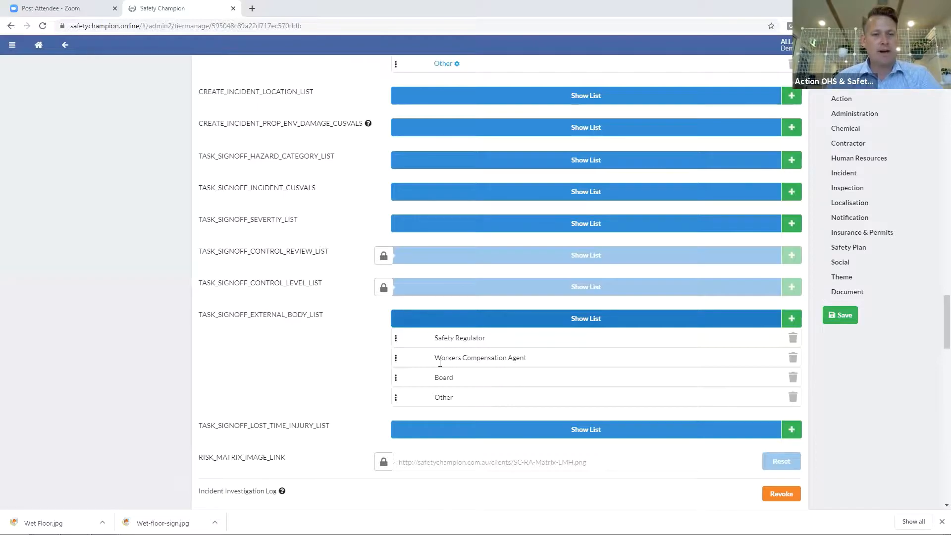
Revoke the Incident Investigation Log setting and save the module configuration
scroll(439, 362, down, 2)
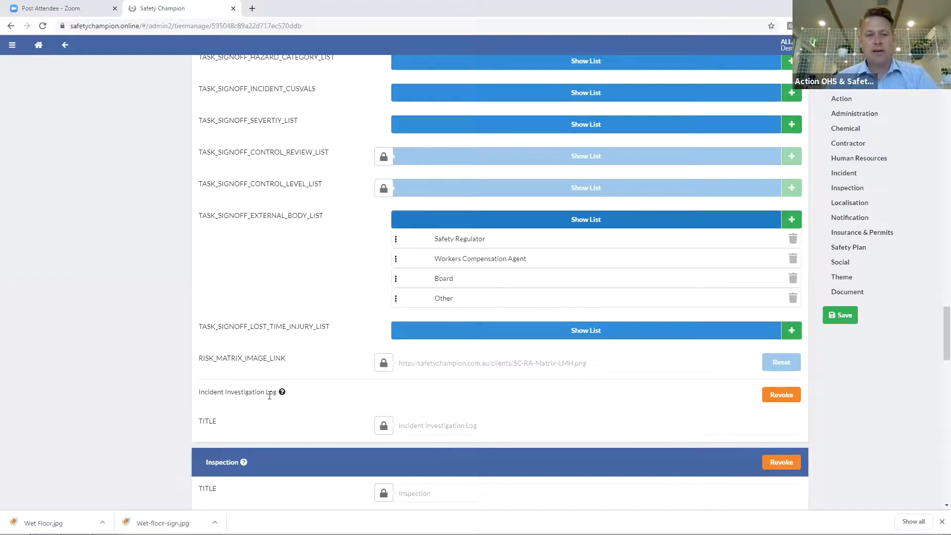
drag(210, 394, 296, 410)
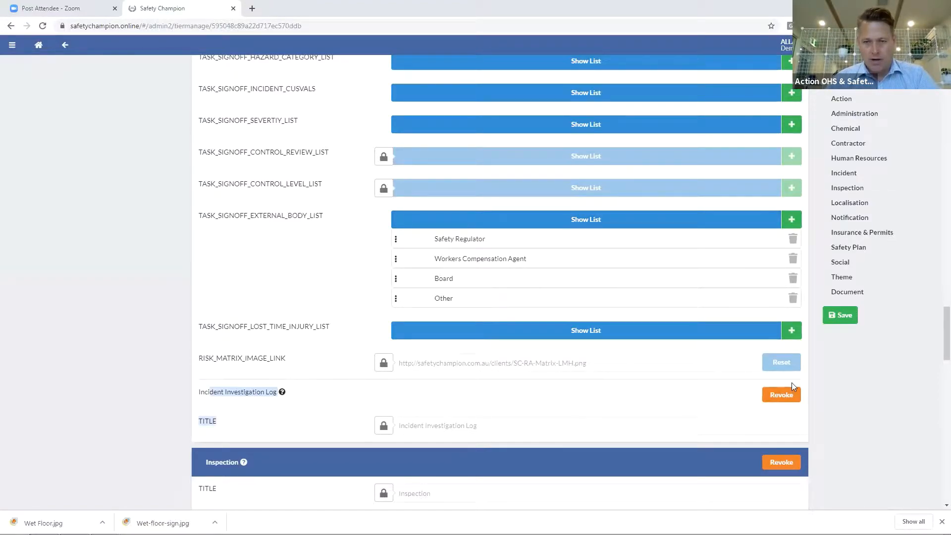
click(781, 394)
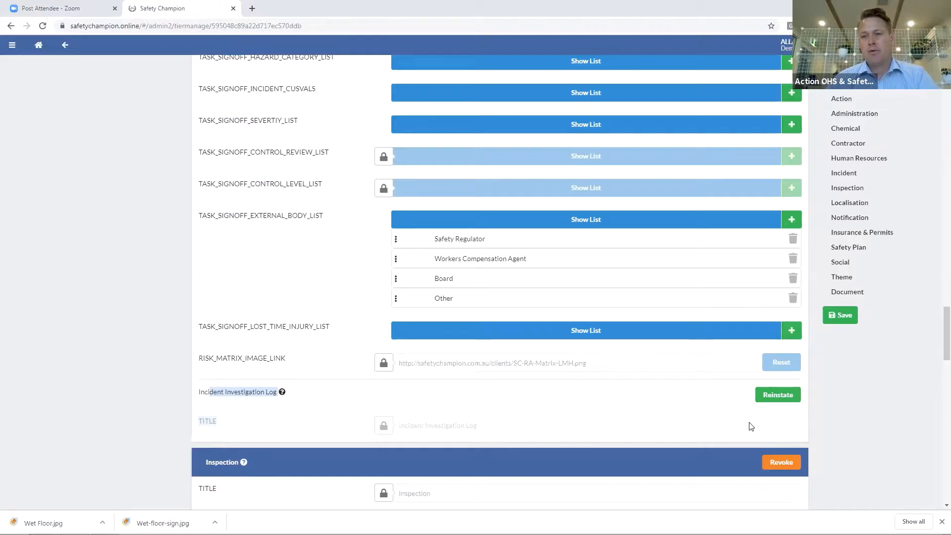
scroll(748, 426, up, 1)
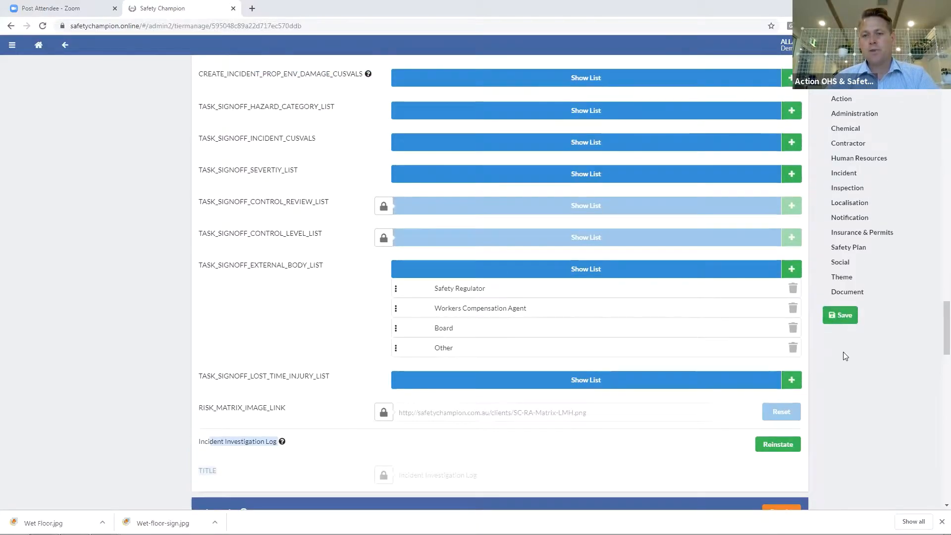
click(837, 316)
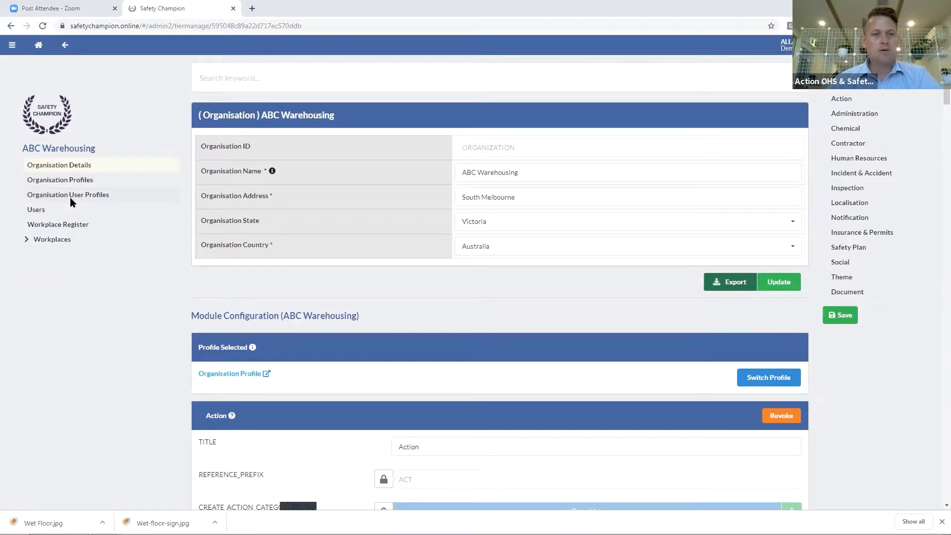
Open ABC Warehousing's Organisation User Profiles list from the sidebar
click(70, 198)
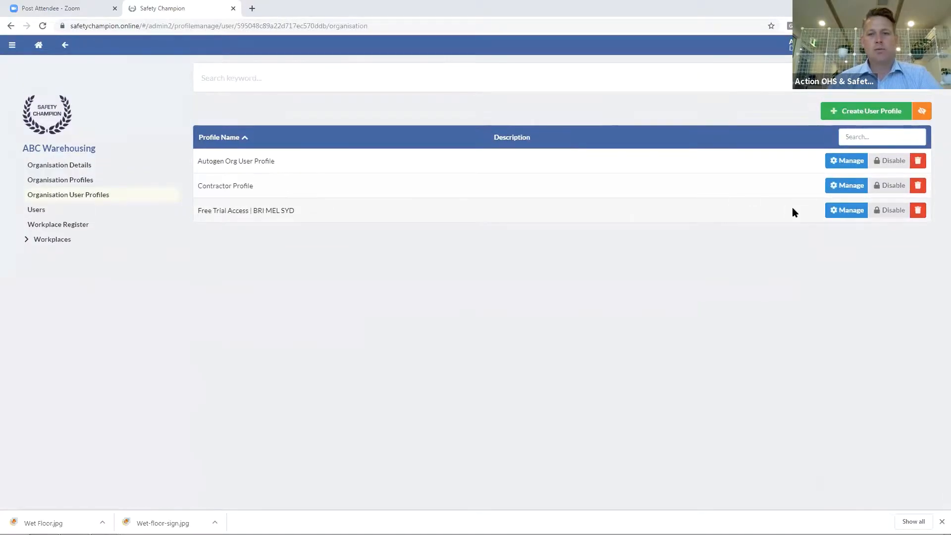
Open the Free Trial Access | BRI MEL SYD profile and review its Incident & Accident permissions
click(867, 209)
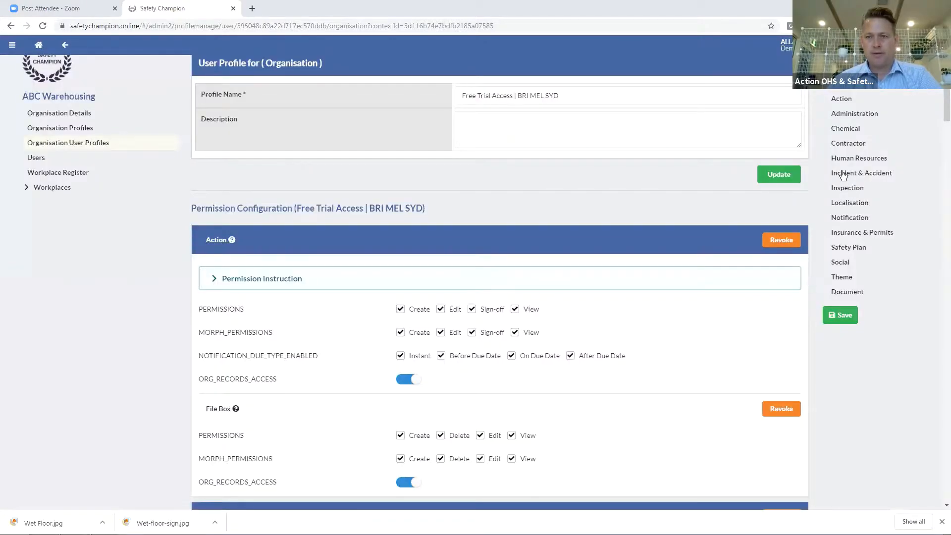
click(871, 175)
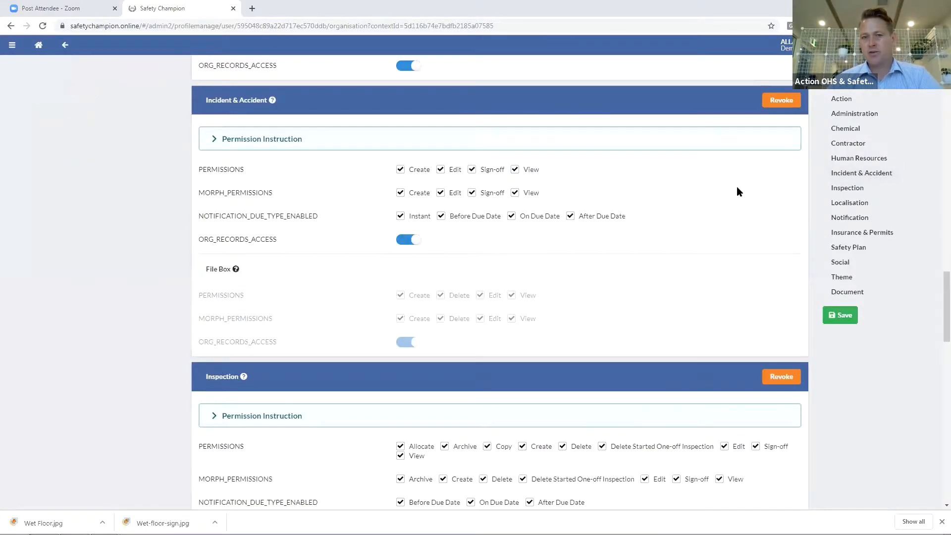
scroll(624, 198, up, 2)
scroll(624, 197, up, 7)
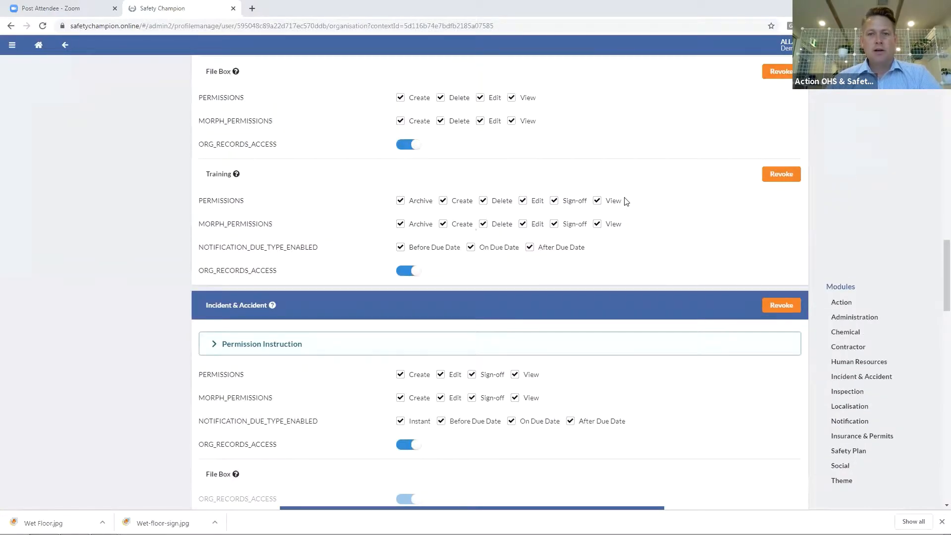
scroll(364, 227, down, 8)
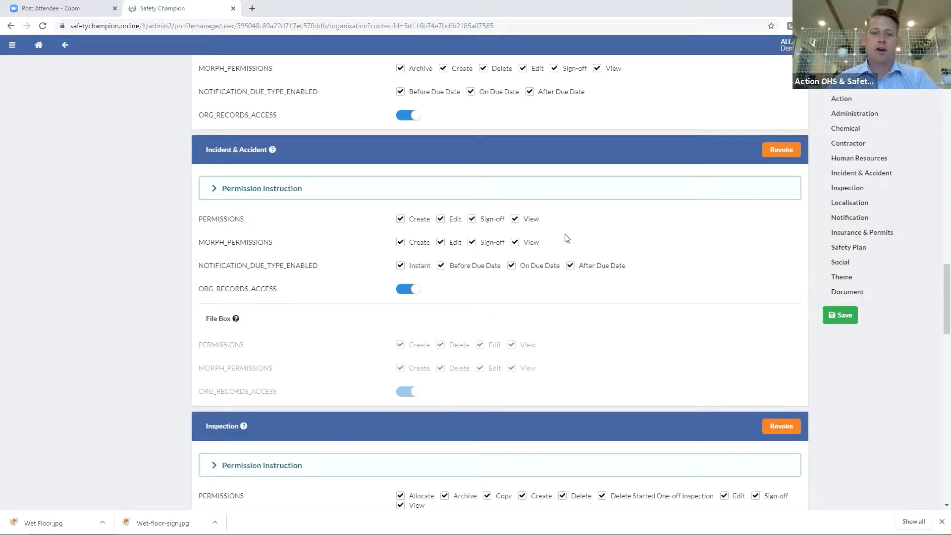
scroll(458, 242, up, 8)
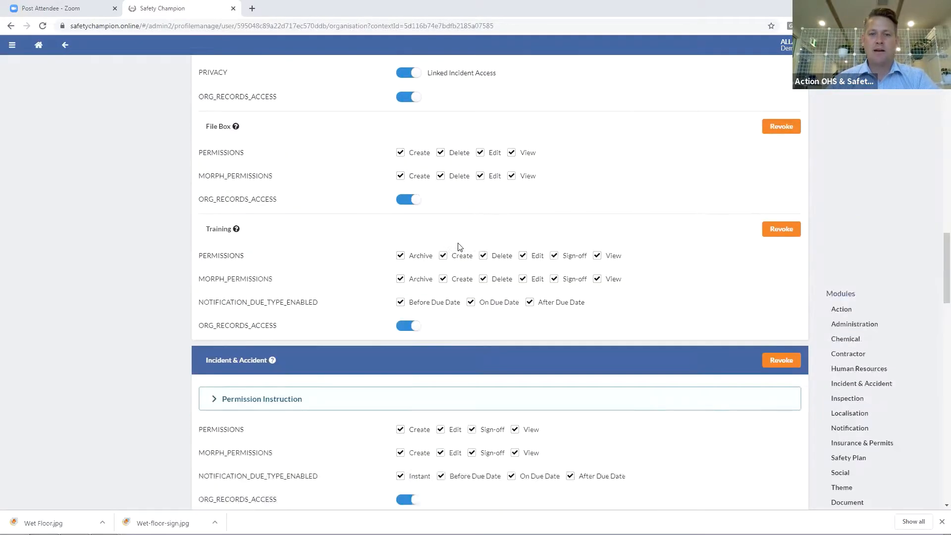
scroll(470, 233, up, 10)
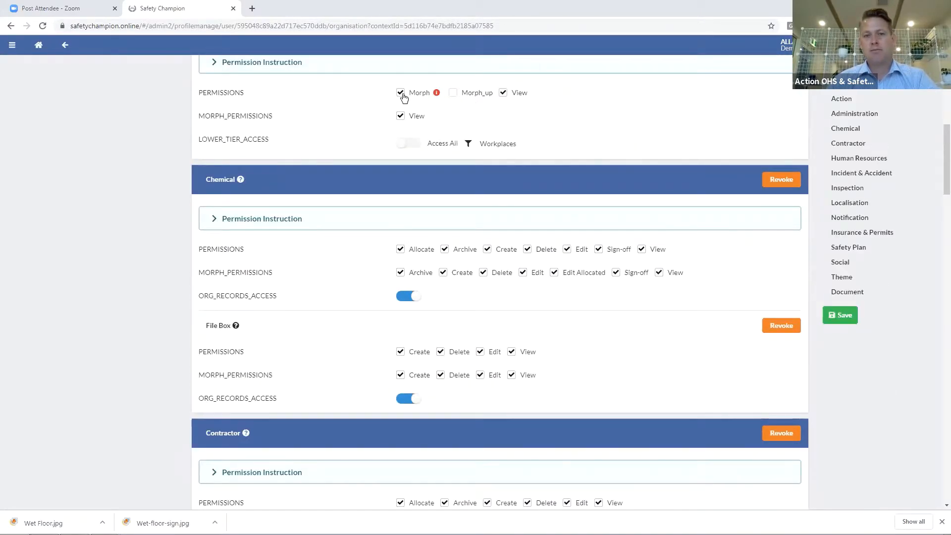
scroll(561, 218, down, 15)
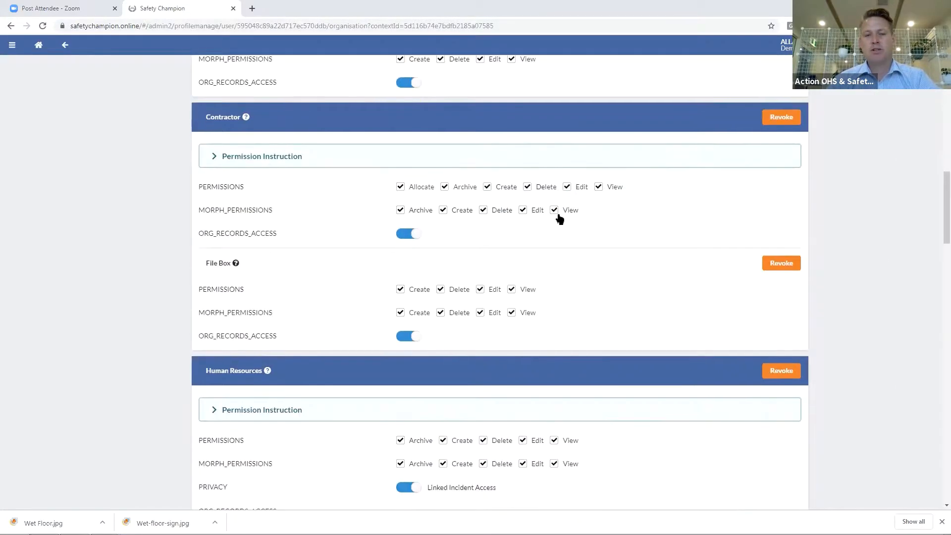
scroll(559, 218, down, 3)
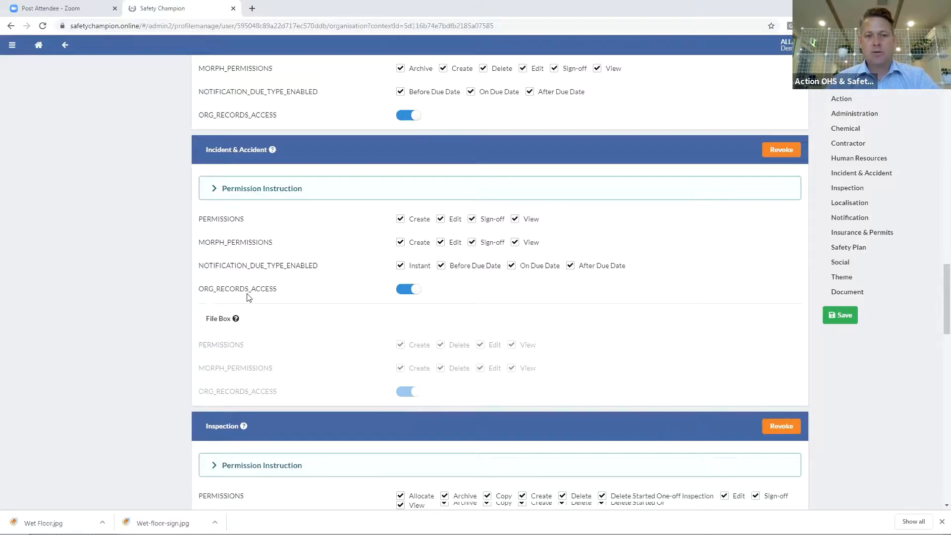
Switch off Incident & Accident ORG_RECORDS_ACCESS and save the profile's permissions
click(414, 292)
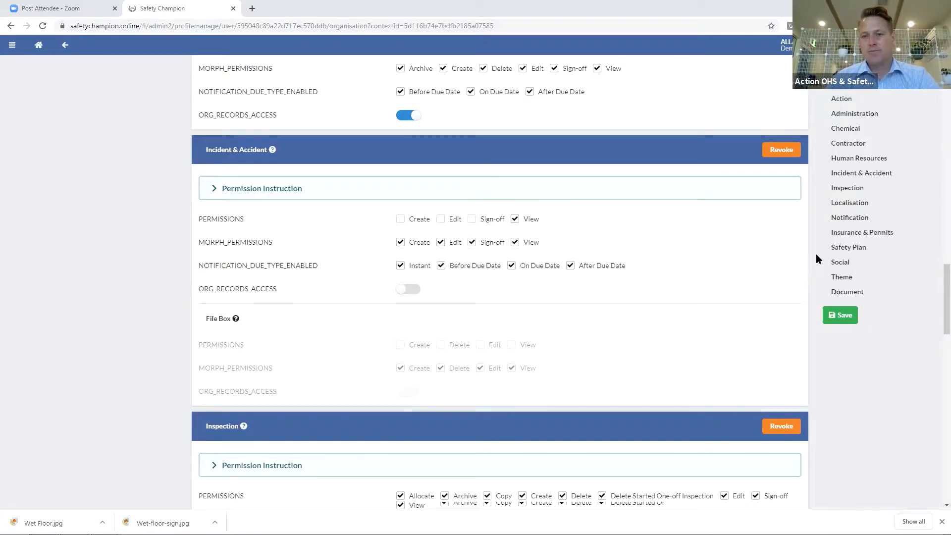
click(837, 317)
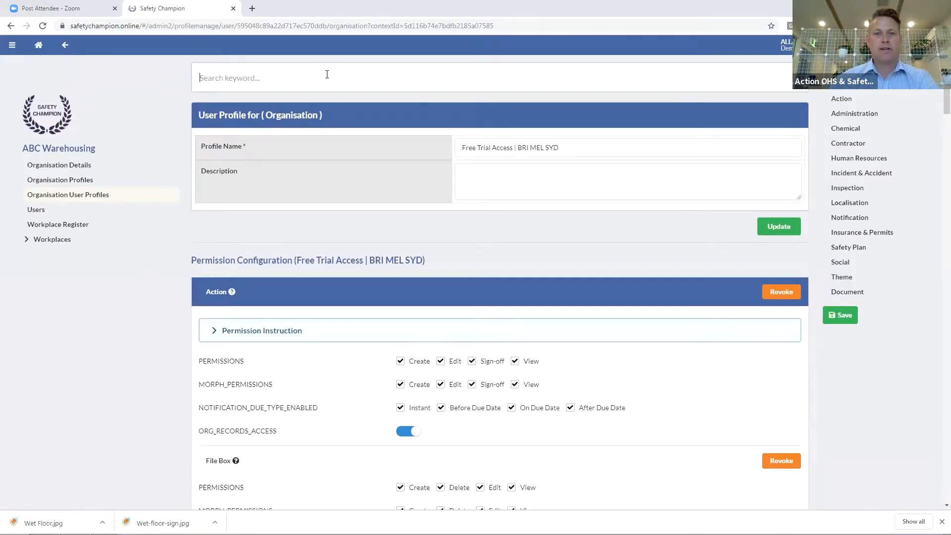
Search for the user by name, check their Incident & Accident access is view only, and save
click(327, 74)
text(allan)
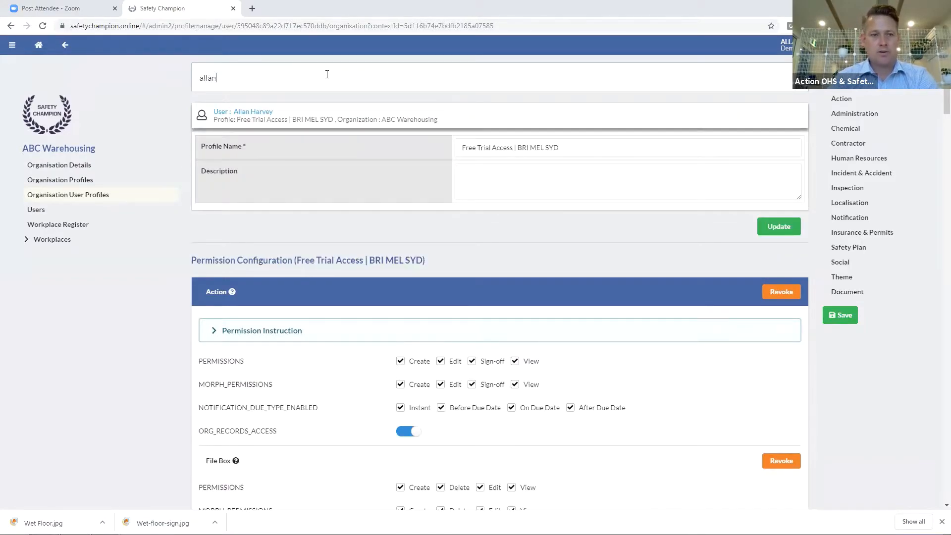
click(262, 112)
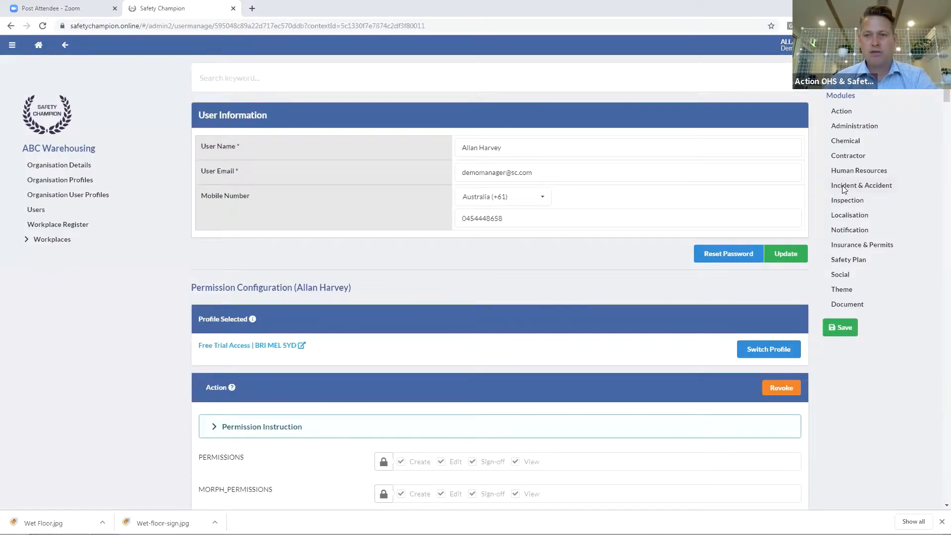
click(841, 185)
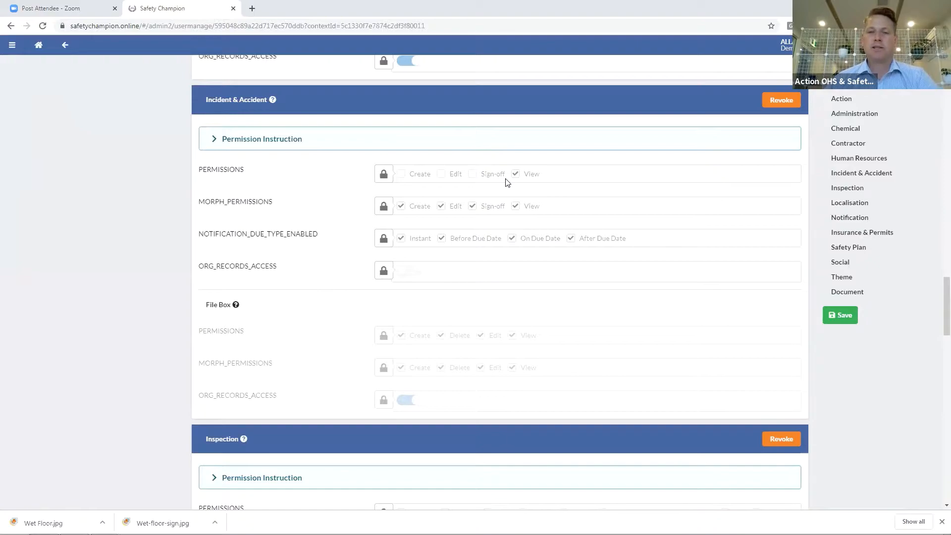
click(841, 317)
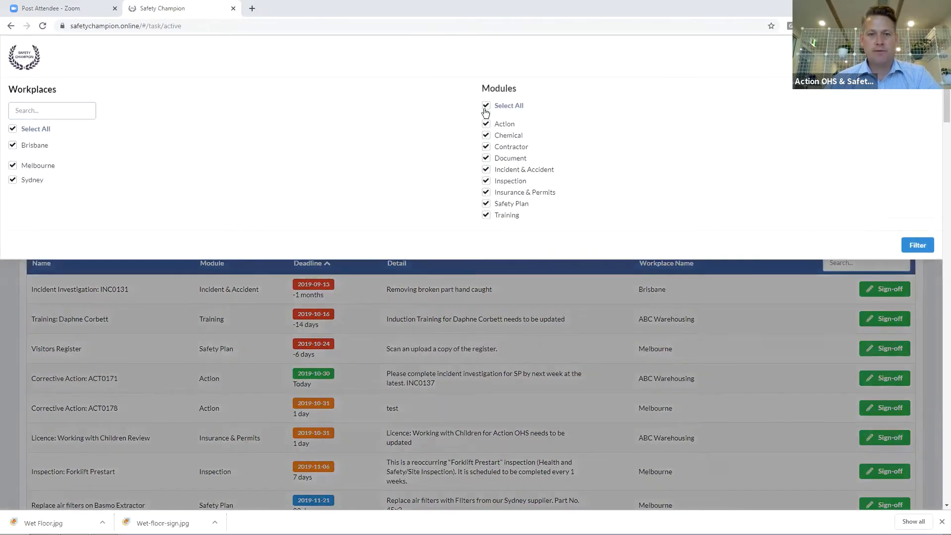
Filter the task list to Incident & Accident only, then open the submitted Incident & Accident register
click(485, 106)
click(488, 171)
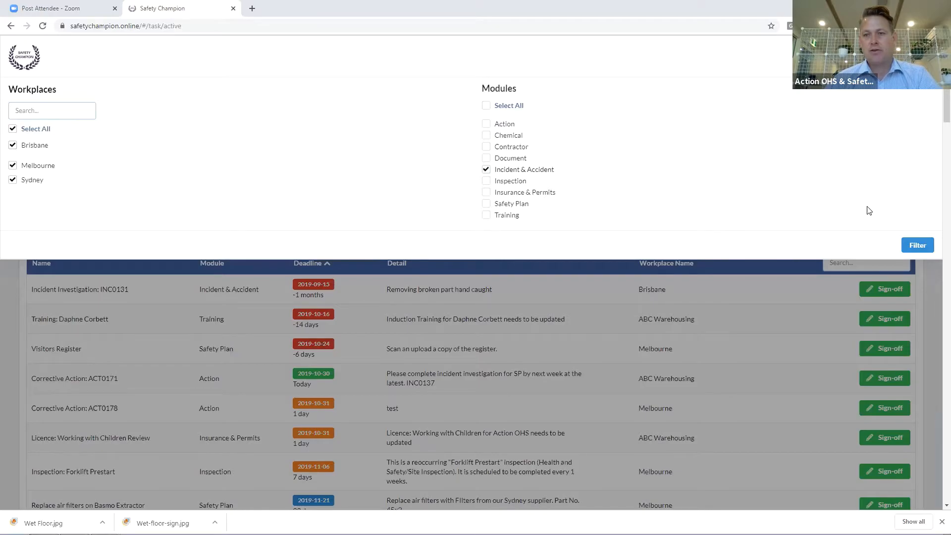
click(916, 247)
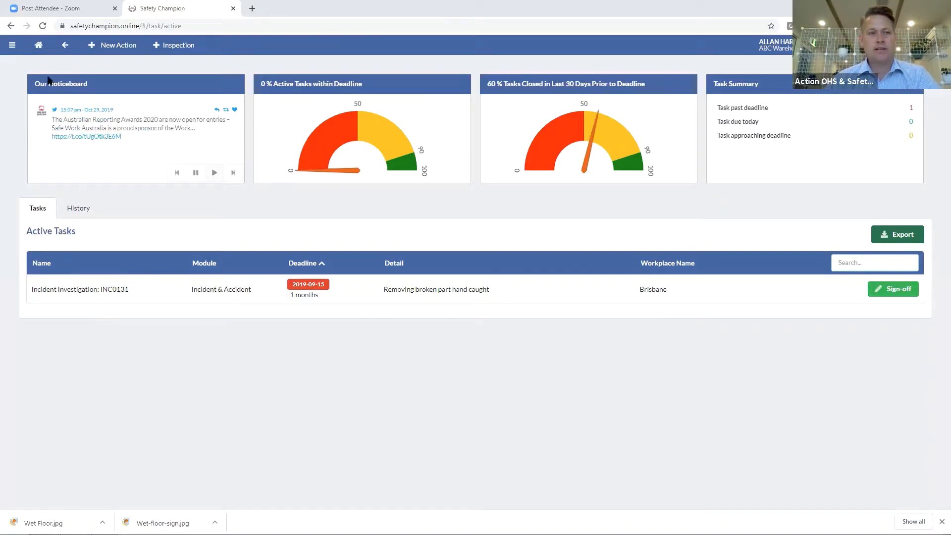
click(12, 45)
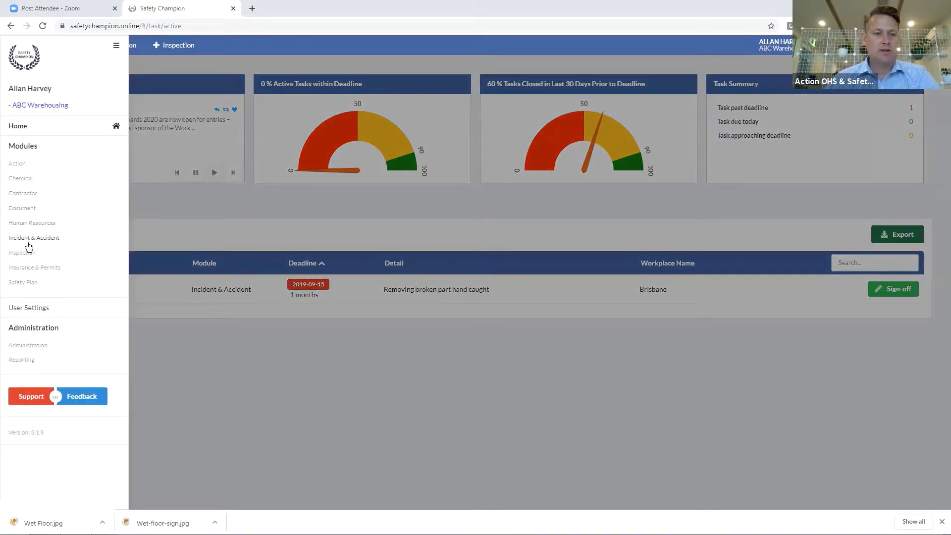
click(28, 238)
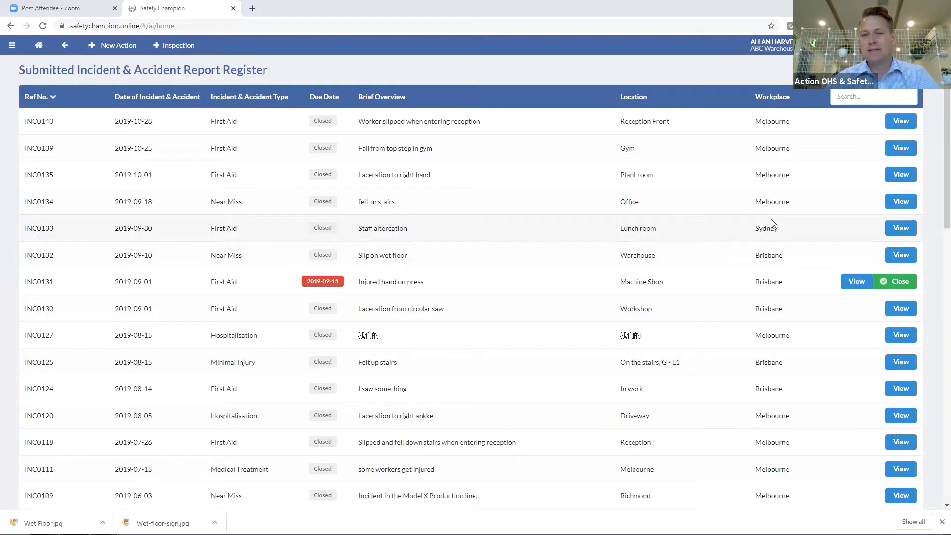
Log in as the Melbourne workplace to show its Active Tasks dashboard
scroll(771, 219, down, 7)
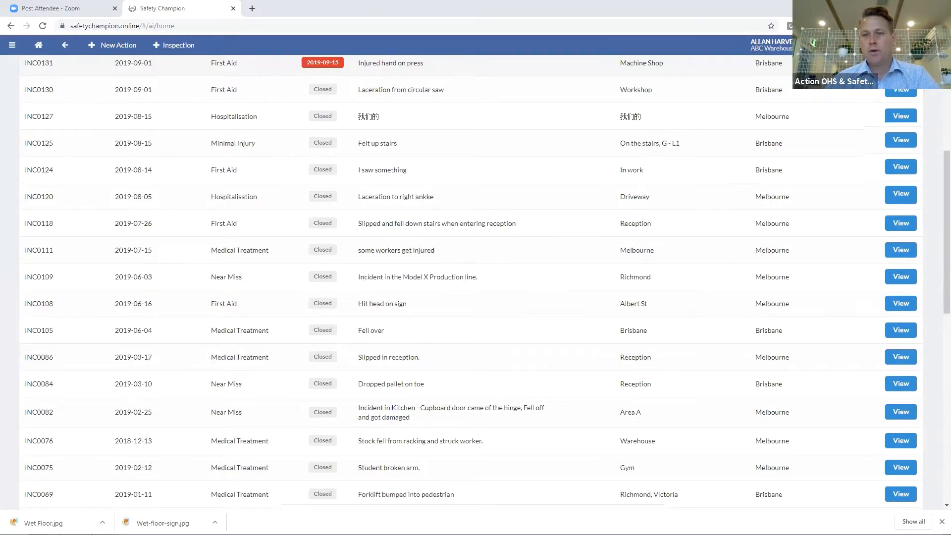
scroll(471, 297, up, 7)
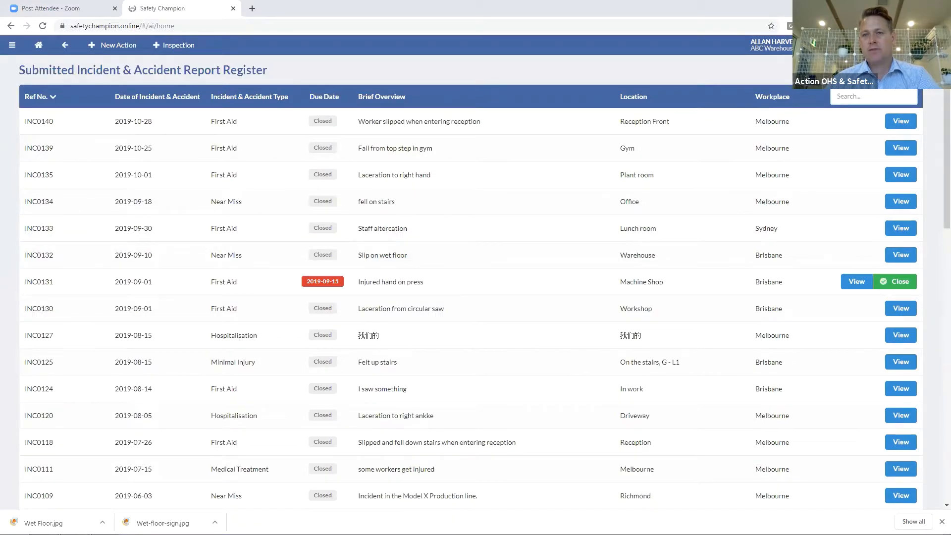
click(843, 45)
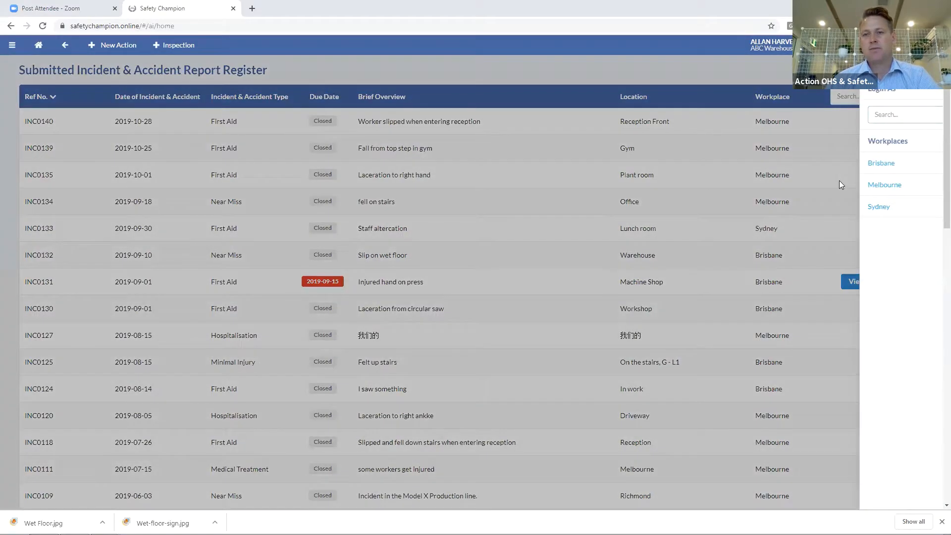
click(839, 181)
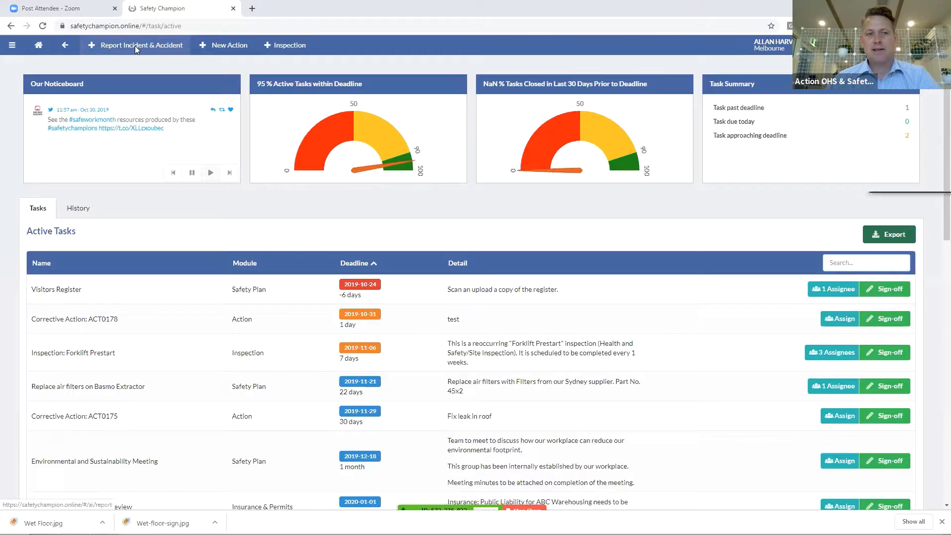
Start a new incident report from the register and set its type to Minor Injury
click(135, 46)
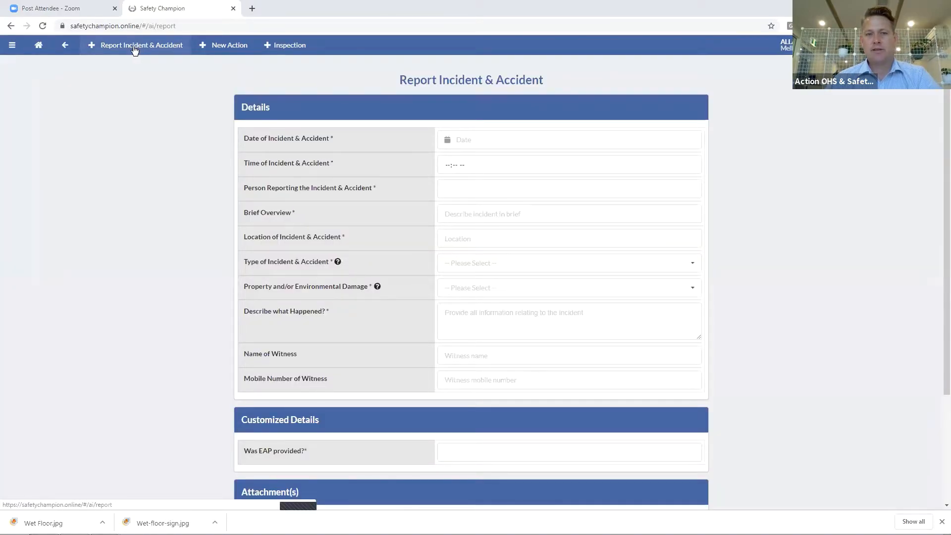
click(12, 49)
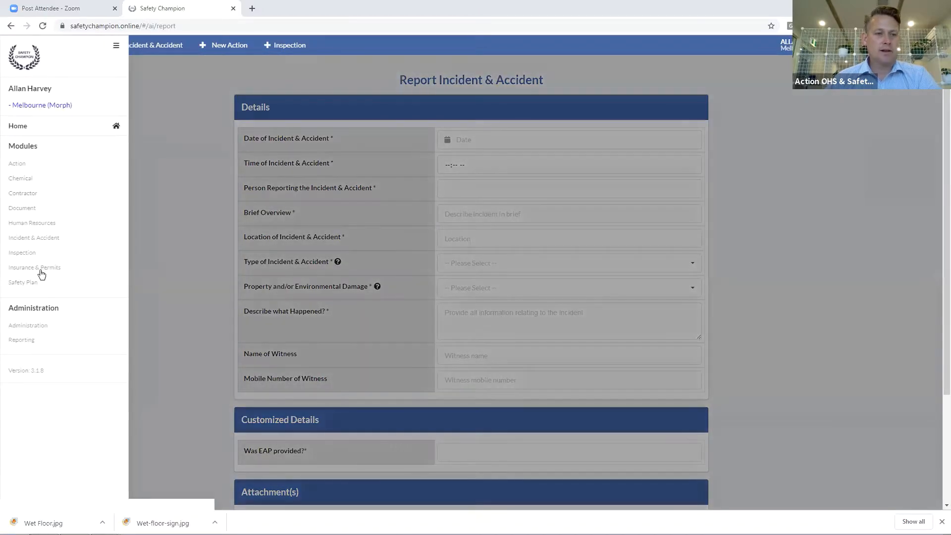
click(28, 239)
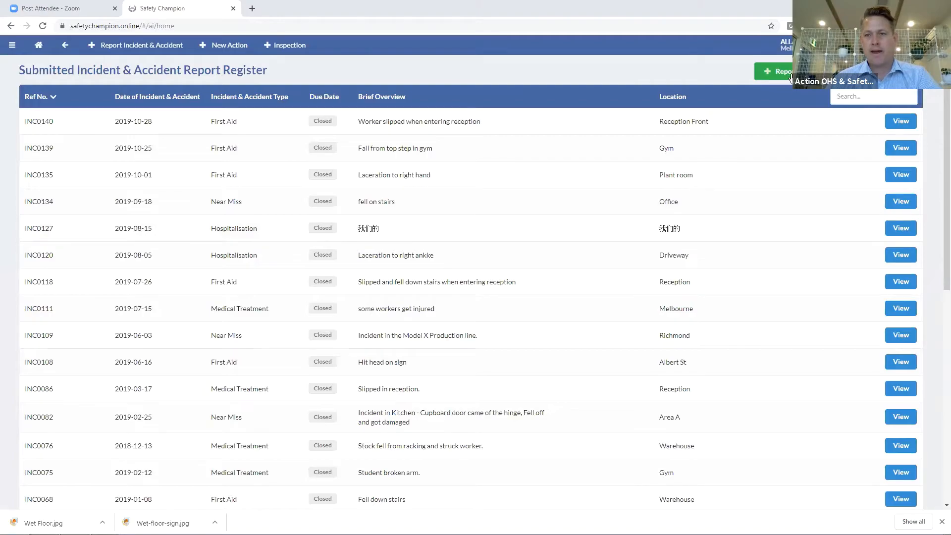
click(773, 70)
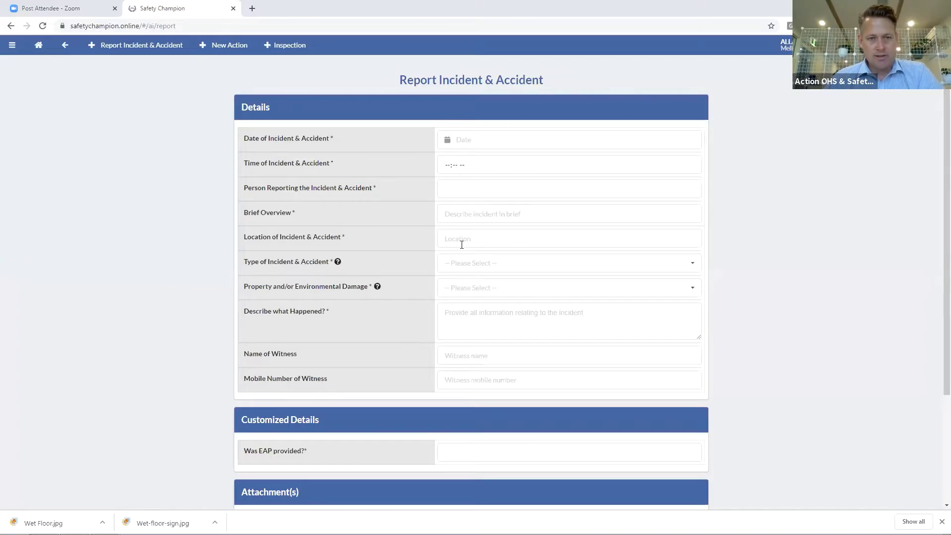
click(456, 264)
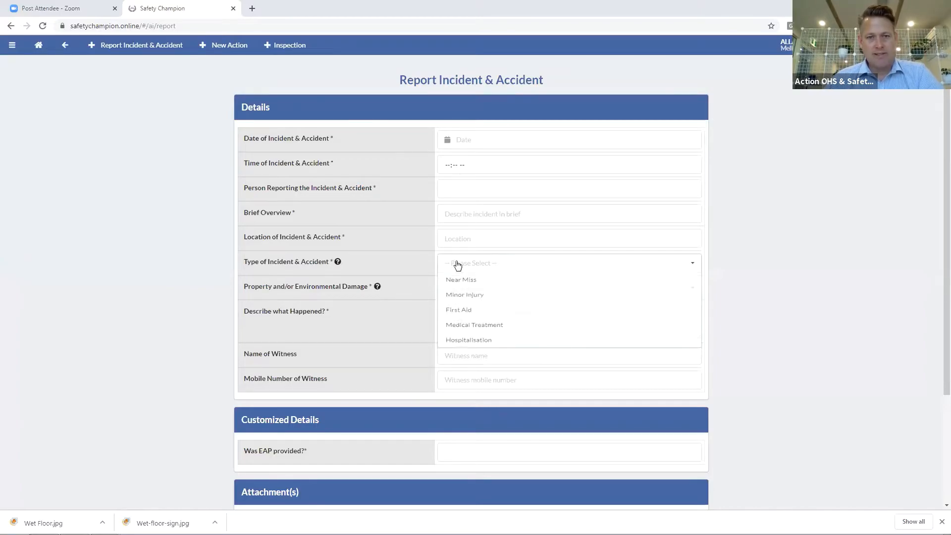
click(464, 300)
Set the blood colour custom question to black (#000000)
scroll(317, 270, down, 4)
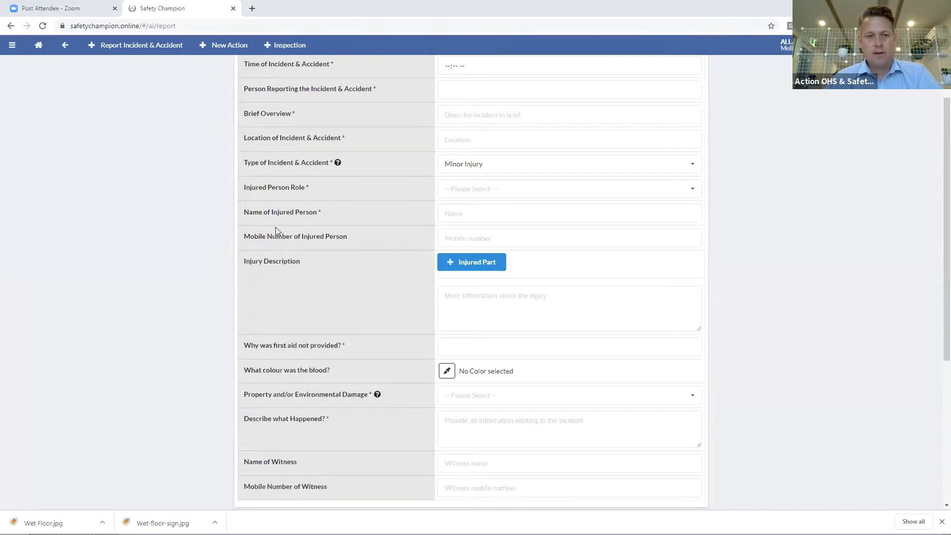
drag(291, 248, 339, 271)
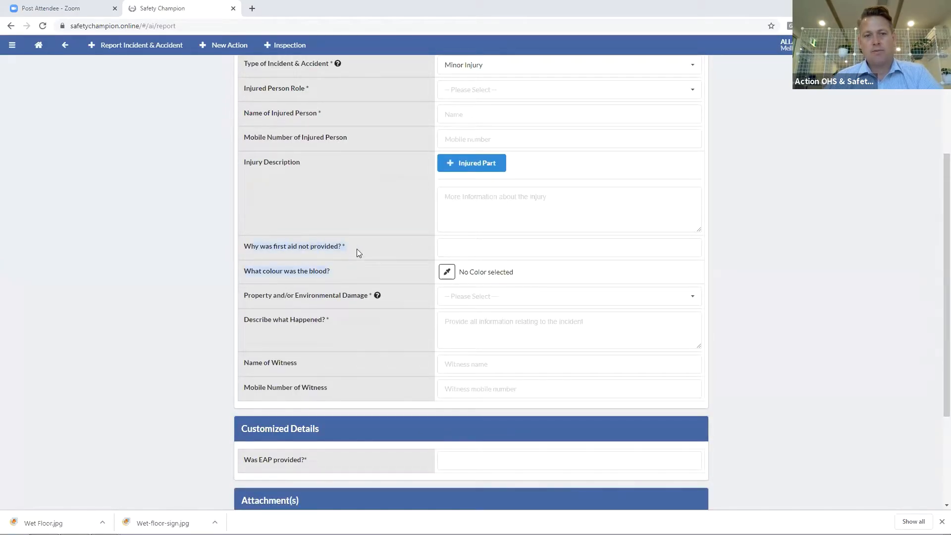
click(343, 247)
click(447, 272)
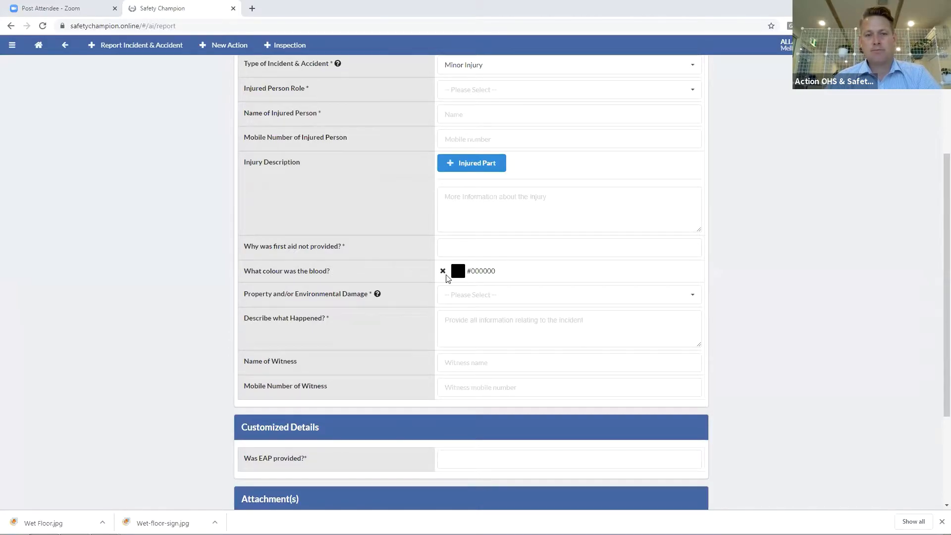
click(457, 274)
click(753, 296)
scroll(624, 286, down, 3)
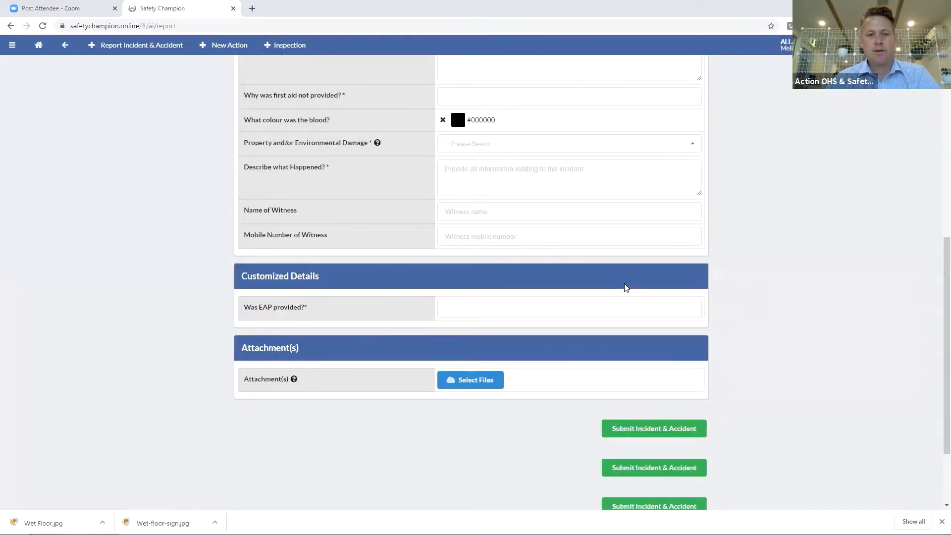
Submit the empty report to show required-field errors, clear the blood colour, and return to the register
click(653, 428)
scroll(557, 333, up, 5)
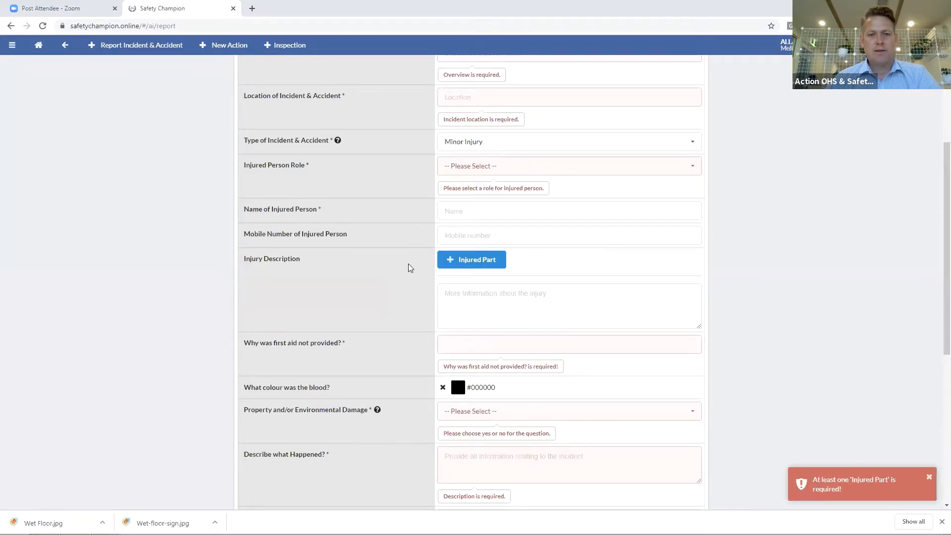
scroll(409, 267, down, 2)
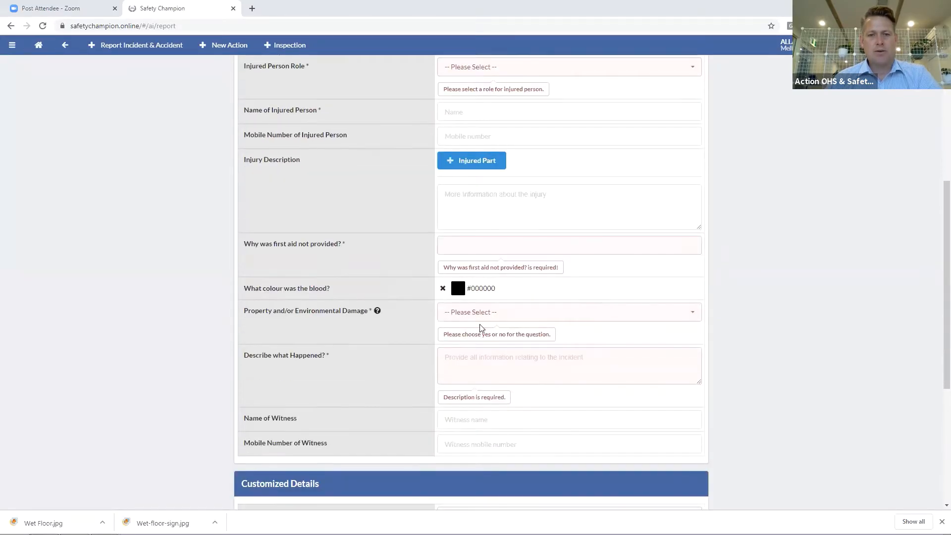
click(442, 289)
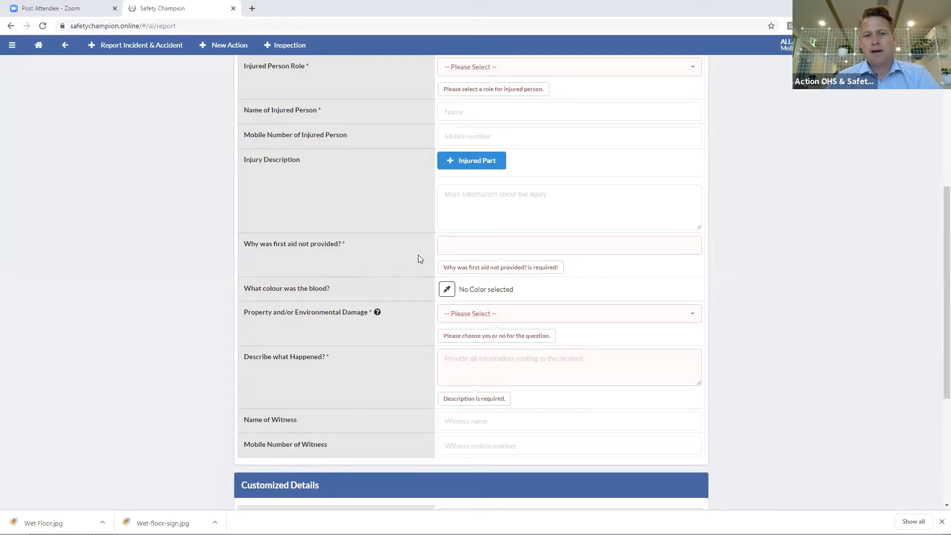
scroll(446, 260, up, 6)
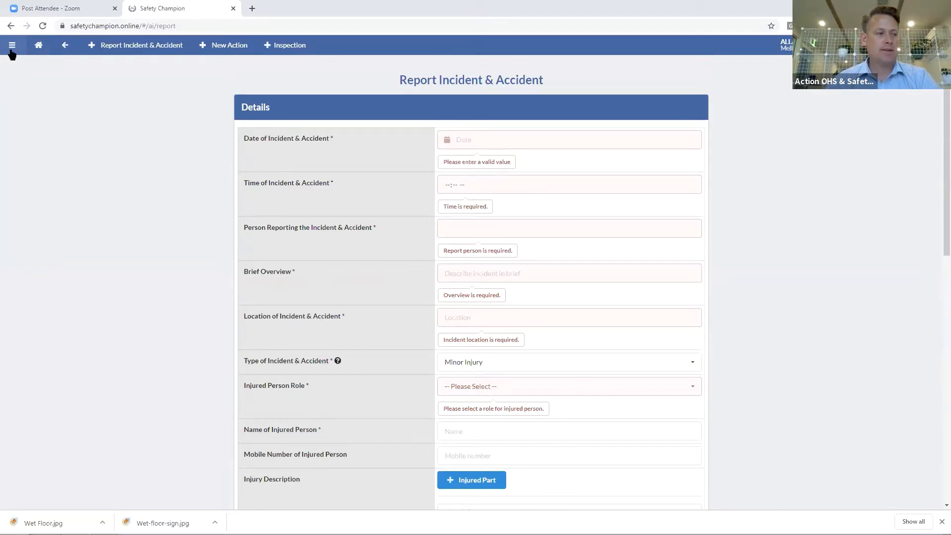
click(64, 46)
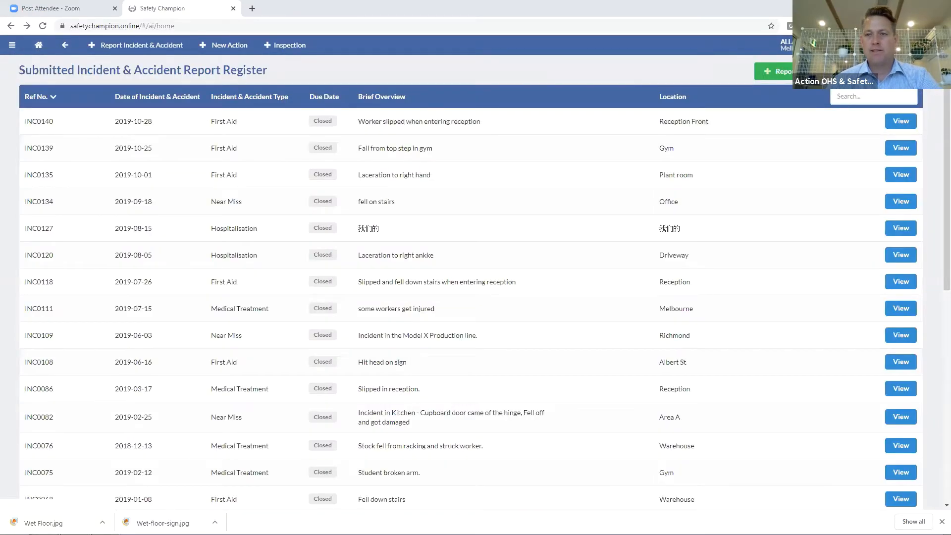
Review the register's Export Wizard field list, then close it without exporting
click(892, 72)
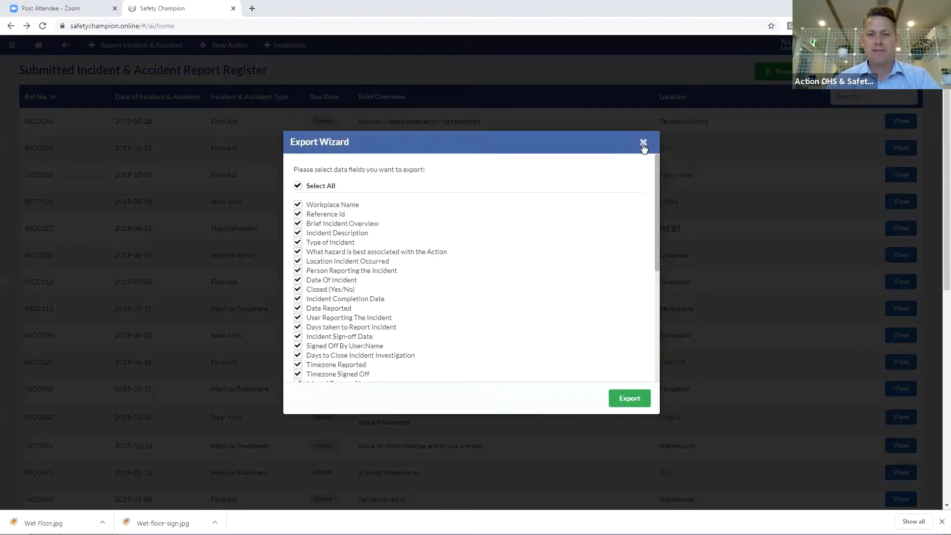
scroll(470, 268, down, 3)
scroll(470, 268, up, 3)
click(643, 144)
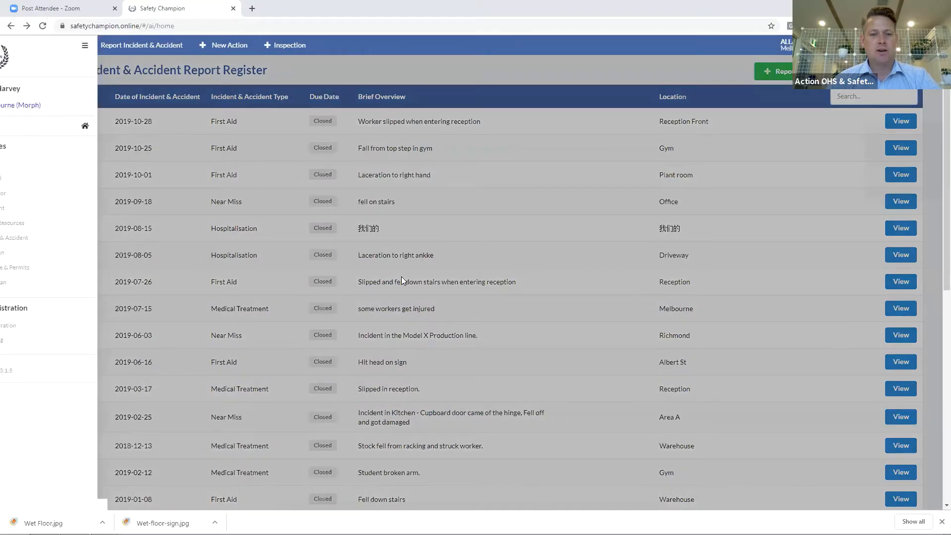
Switch the reporting dashboard to the Incident & Accident metrics
scroll(404, 281, down, 6)
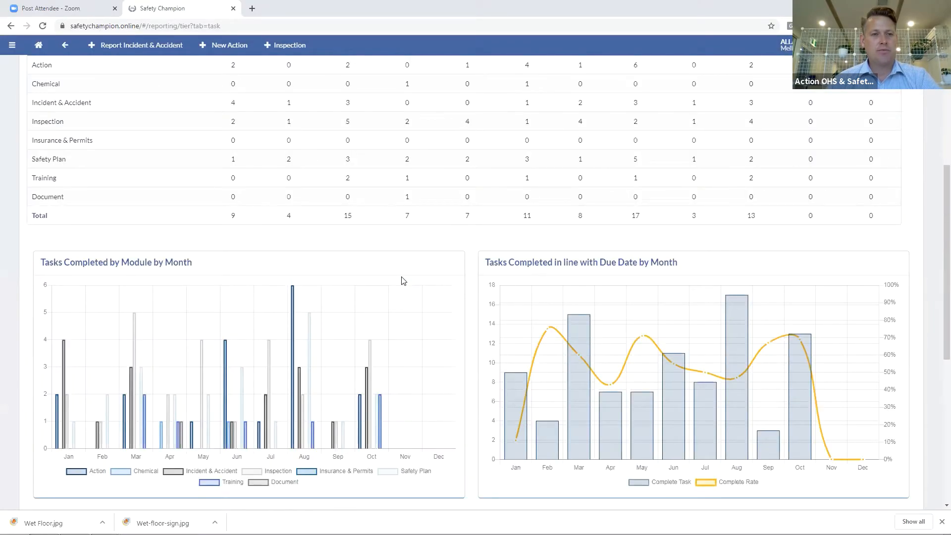
scroll(404, 281, up, 6)
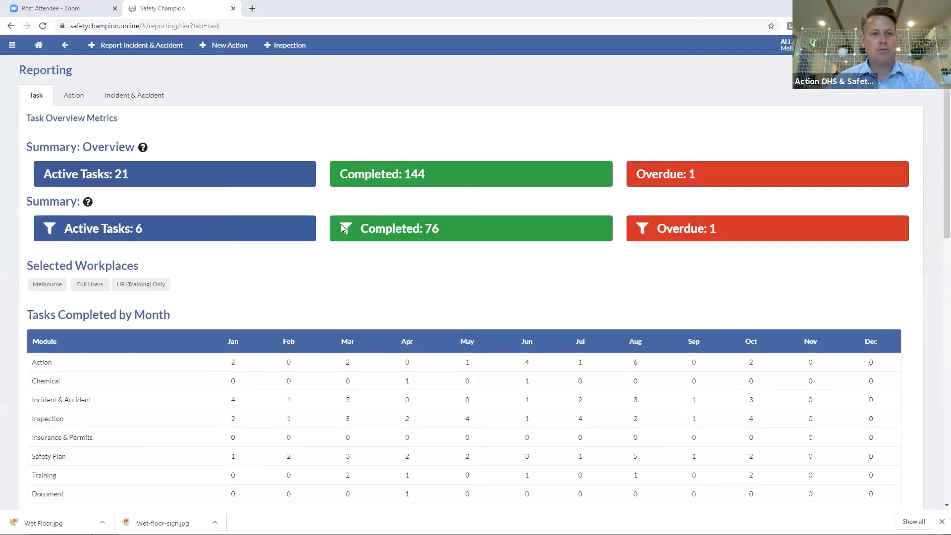
click(121, 99)
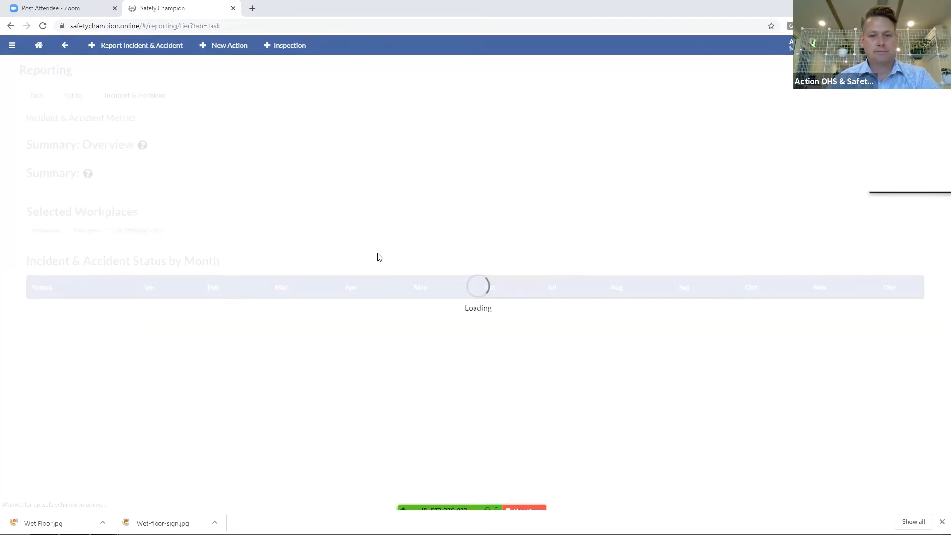
scroll(379, 257, down, 6)
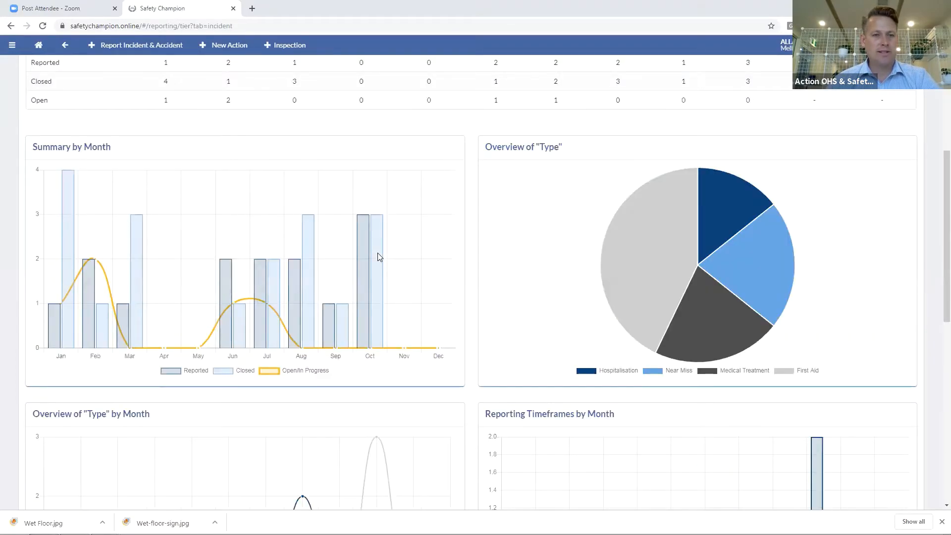
scroll(379, 257, up, 2)
scroll(162, 229, up, 3)
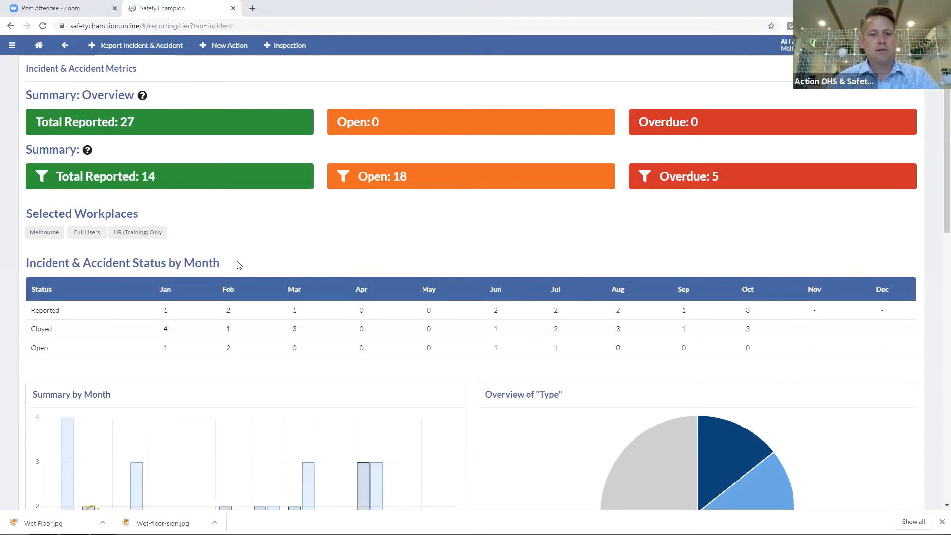
scroll(250, 266, down, 5)
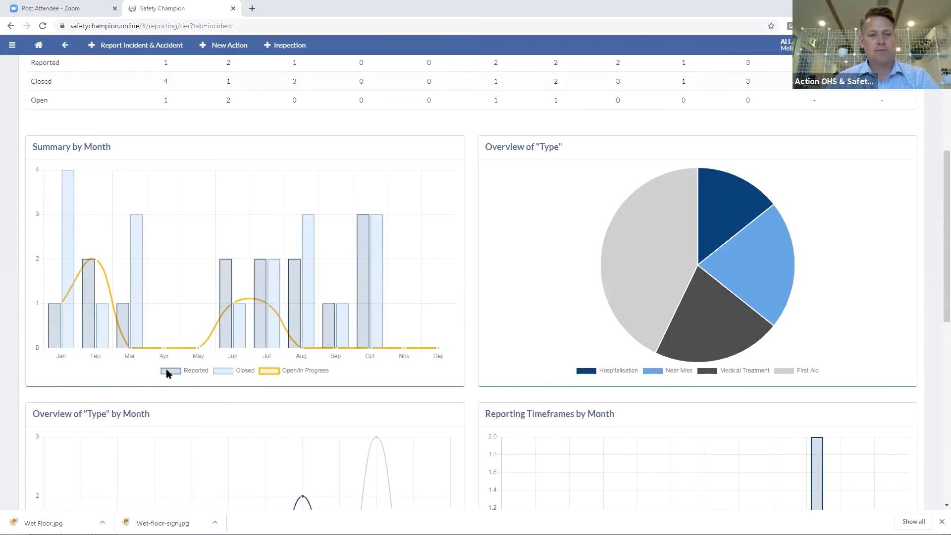
Hide the Reported and Closed series in the Summary by Month chart
click(196, 370)
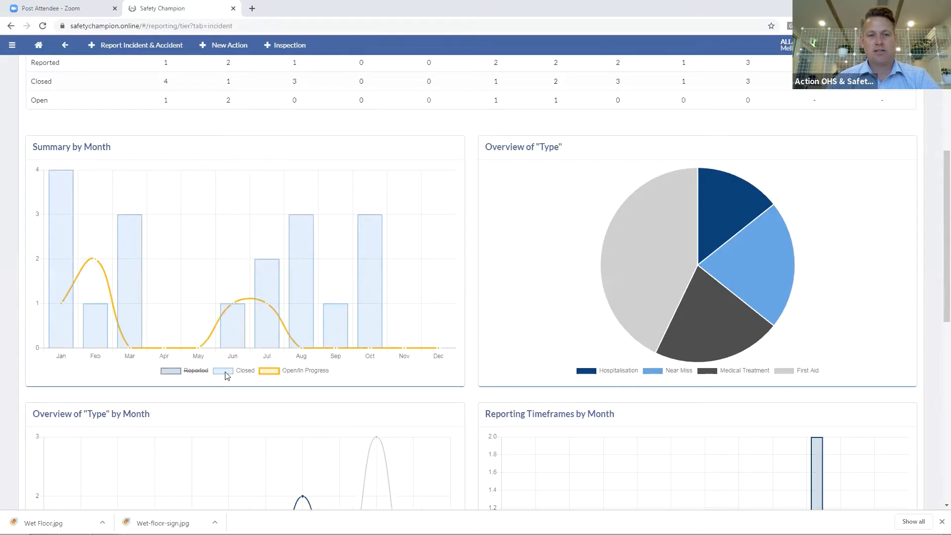
click(224, 371)
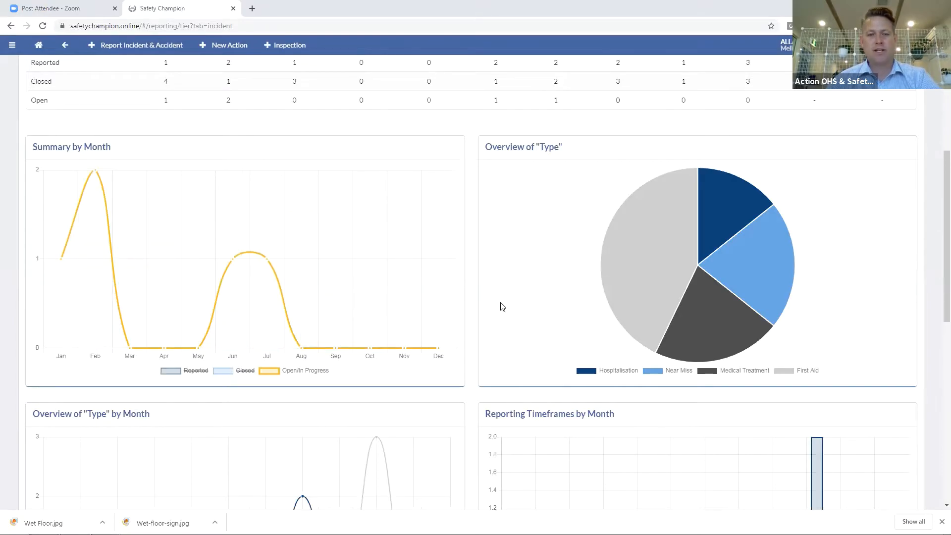
scroll(500, 306, down, 4)
scroll(503, 306, up, 7)
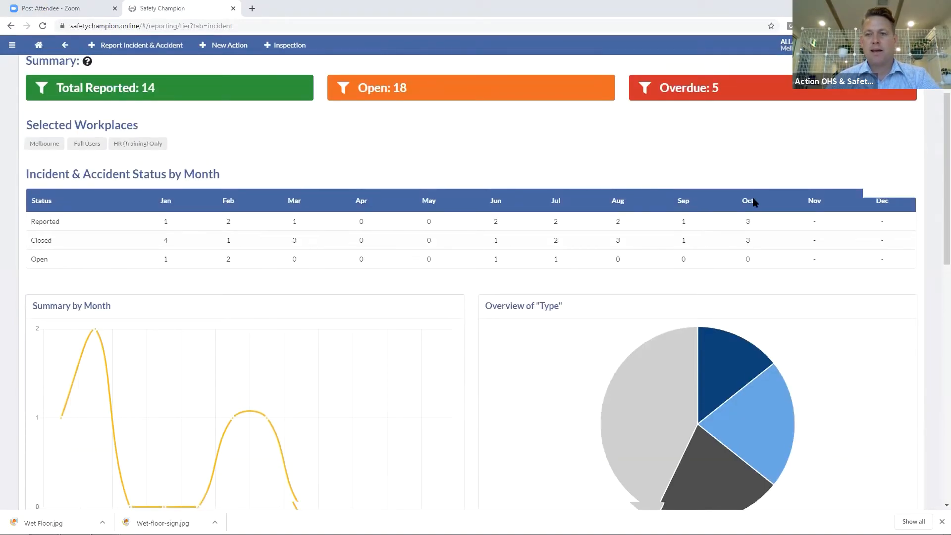
scroll(706, 240, up, 3)
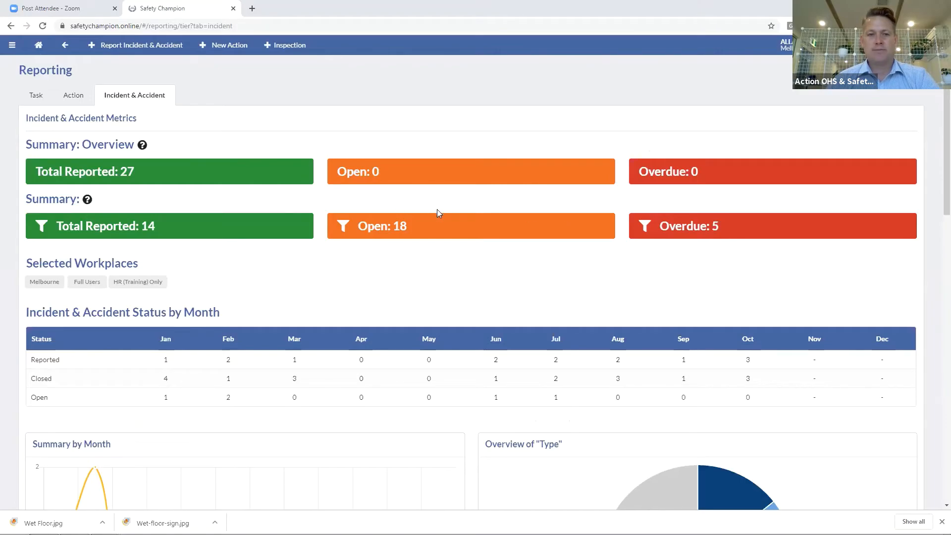
click(484, 215)
Filter the incident dashboard by Date Range: Year 2019, Month Jan, Range 3 Months, and run it
click(287, 331)
click(286, 350)
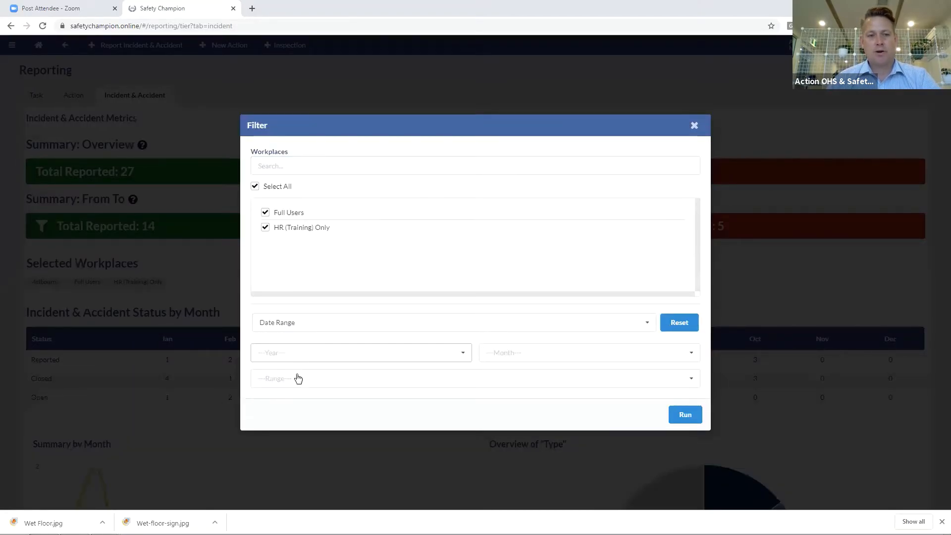
click(299, 356)
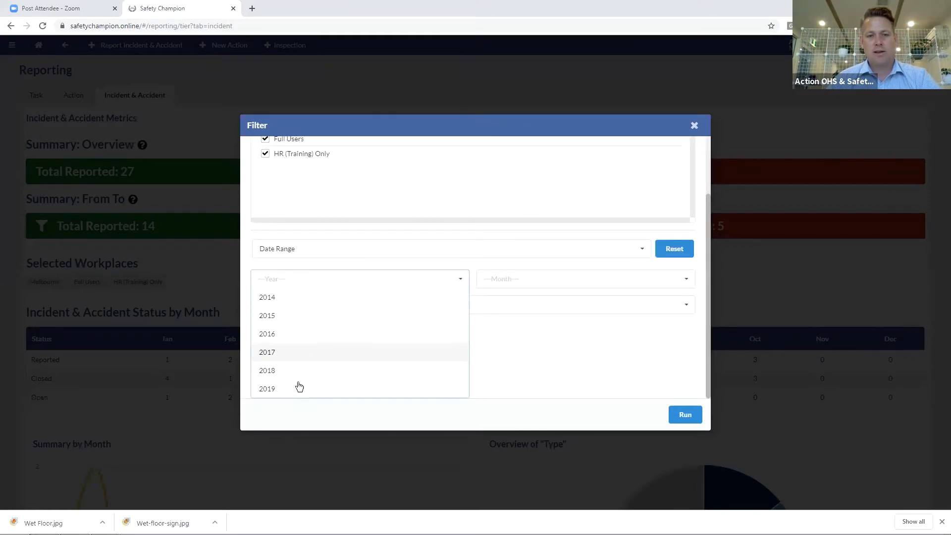
click(295, 388)
click(529, 356)
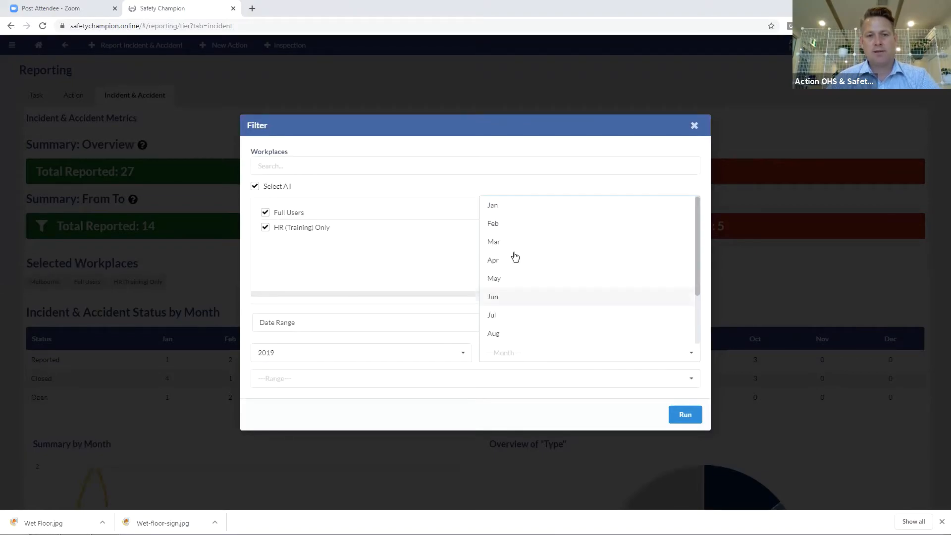
click(506, 204)
click(362, 391)
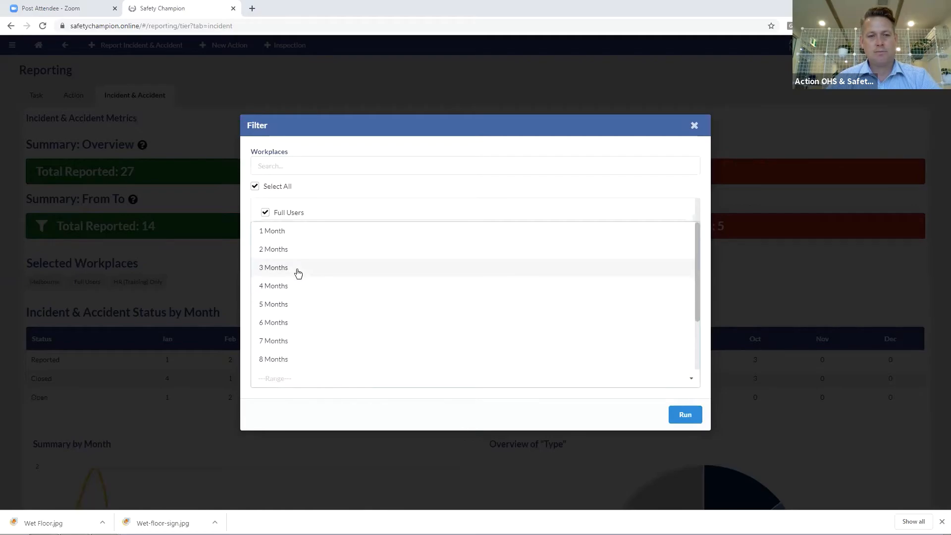
click(297, 271)
click(684, 415)
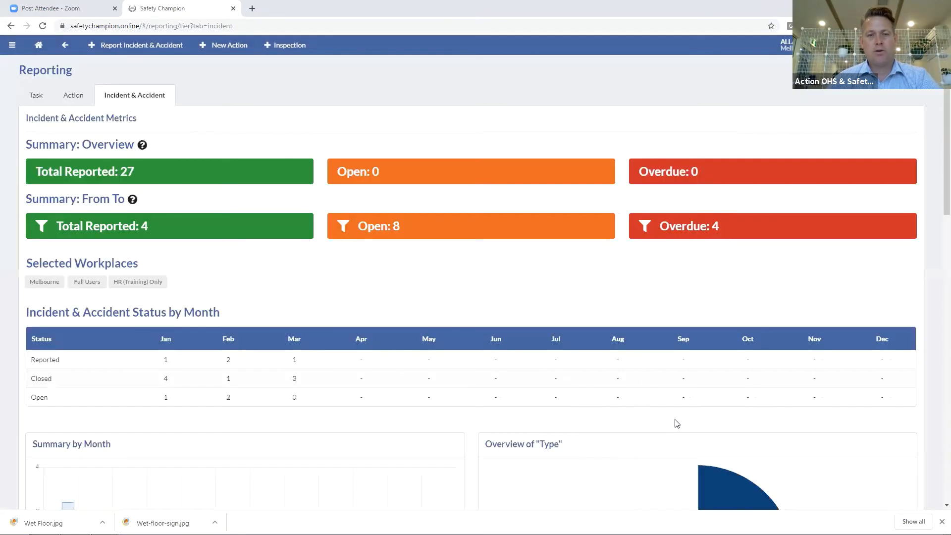
Review the filtered dashboard, then bring up the closing Safety Champion logo slide
scroll(401, 372, down, 5)
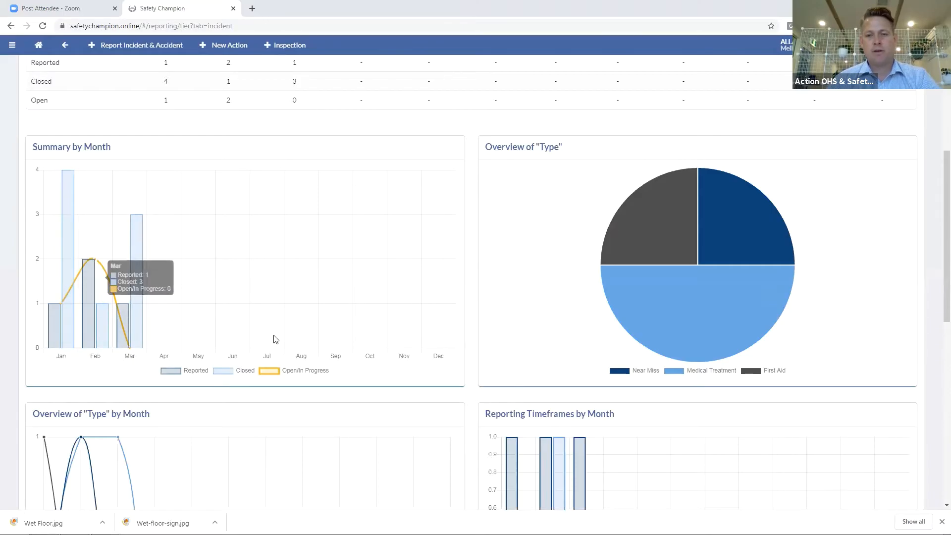
scroll(274, 340, down, 5)
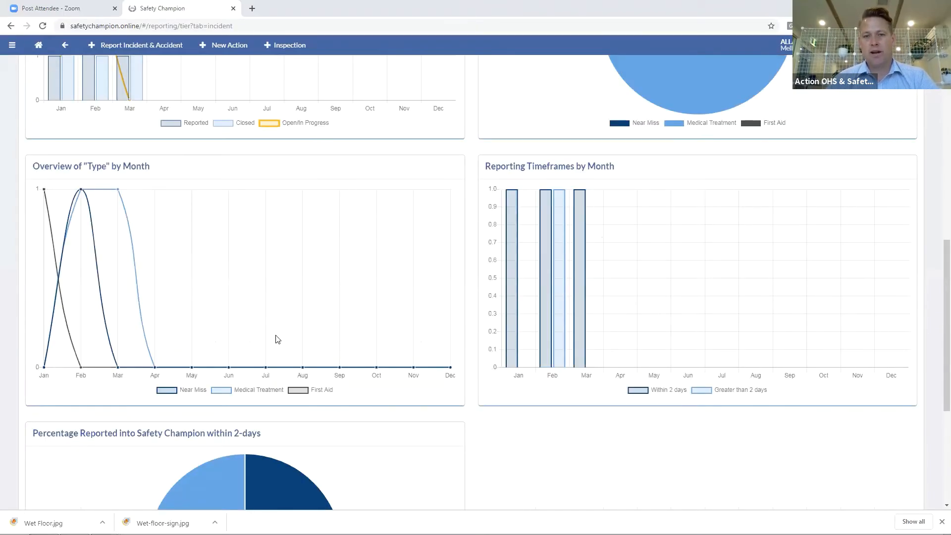
scroll(277, 337, up, 10)
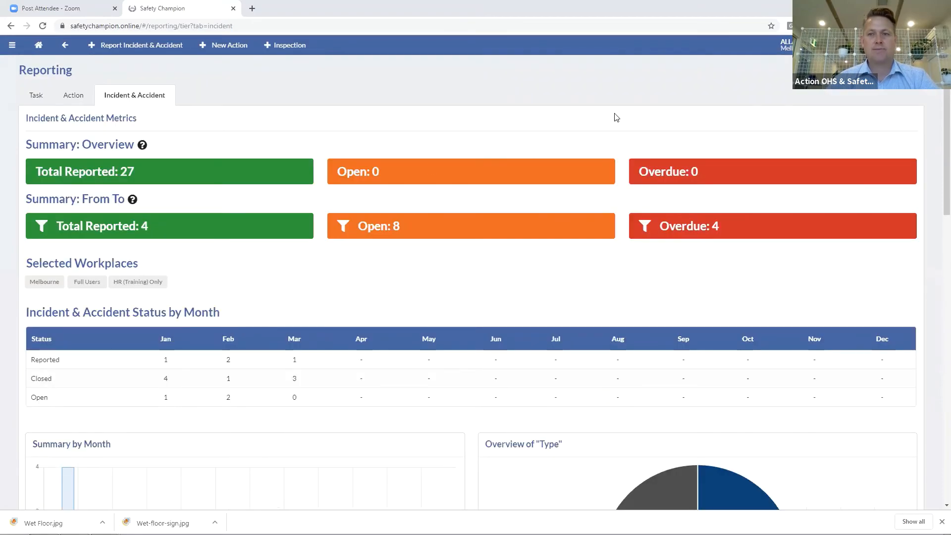
key(alt+Tab)
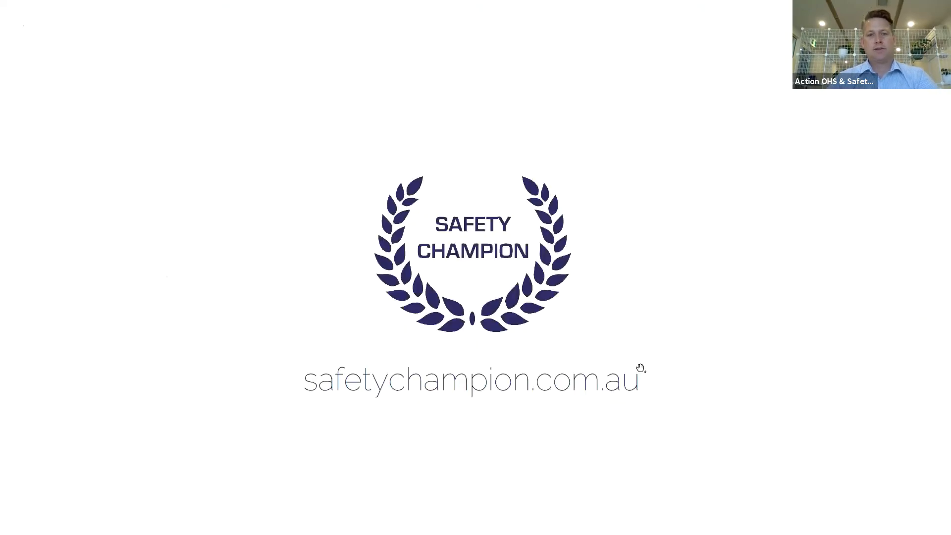